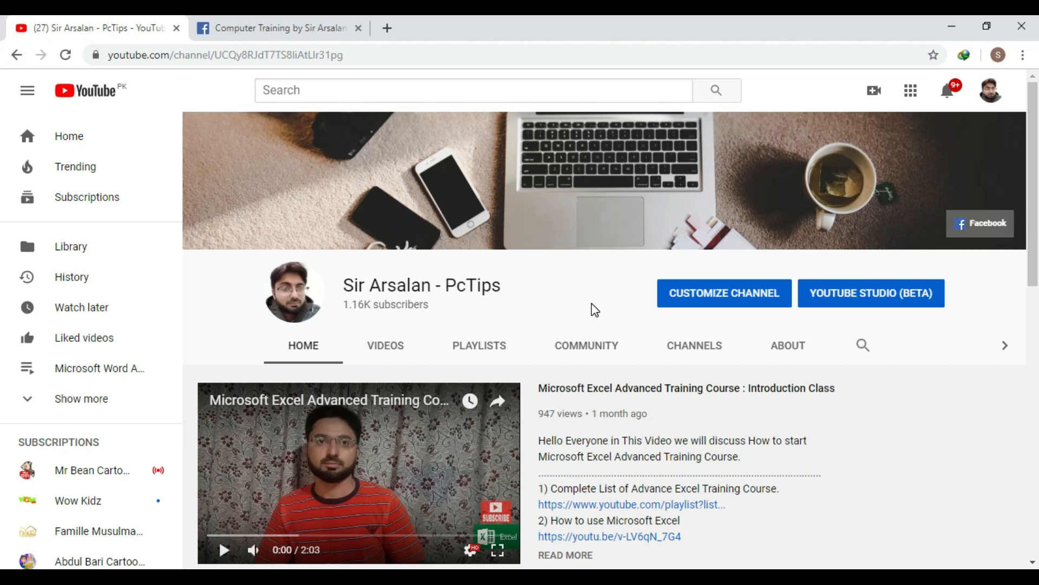
View the computer training page on Facebook, and minimize the browser window.
left_click(307, 22)
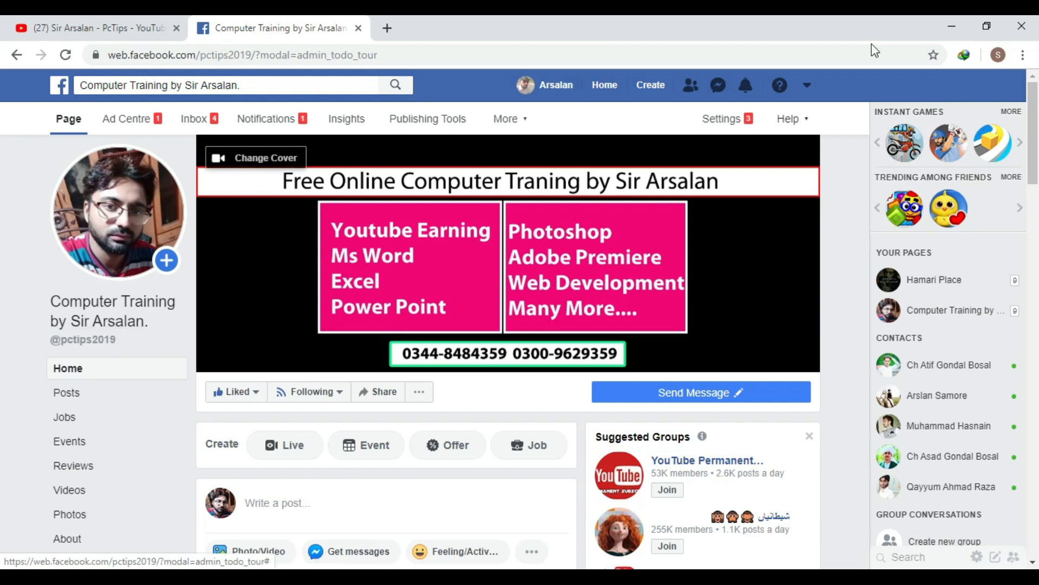
left_click(953, 30)
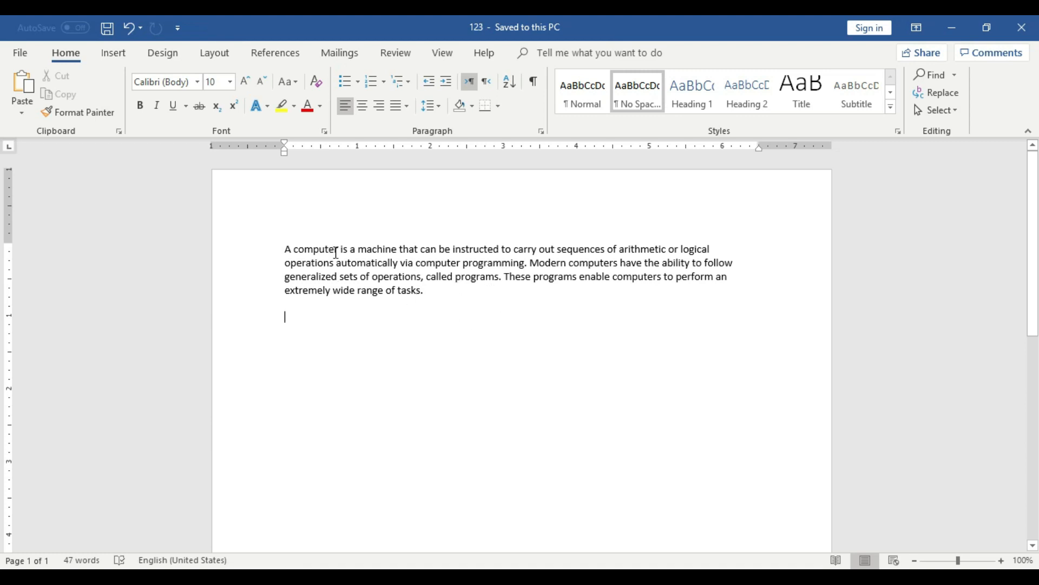
Copy the whole paragraph about computers in the Word document and place the insertion point at its end.
left_click(1002, 561)
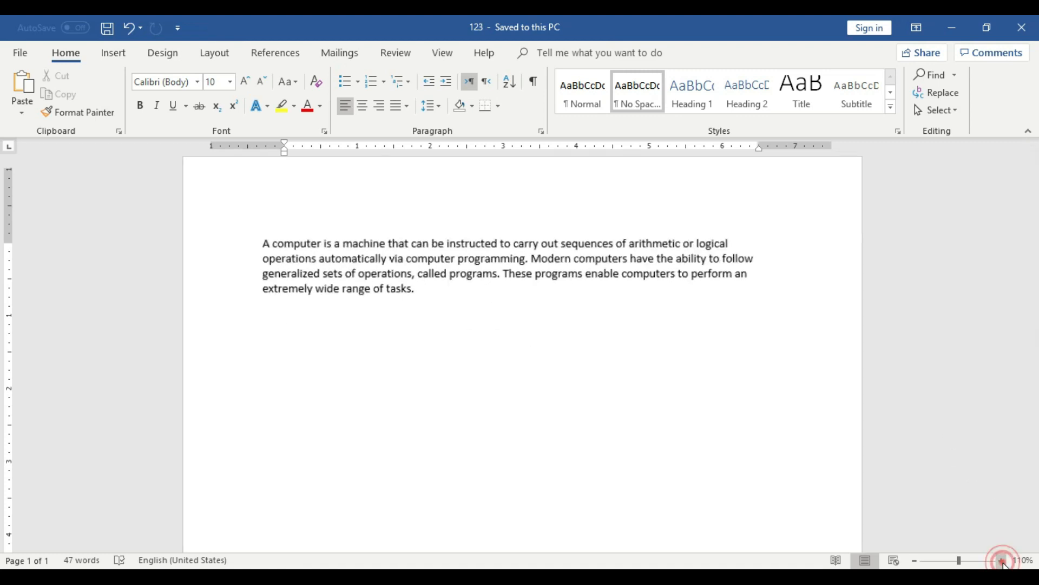
left_click(1002, 561)
left_click(1002, 561)
left_click(1002, 561)
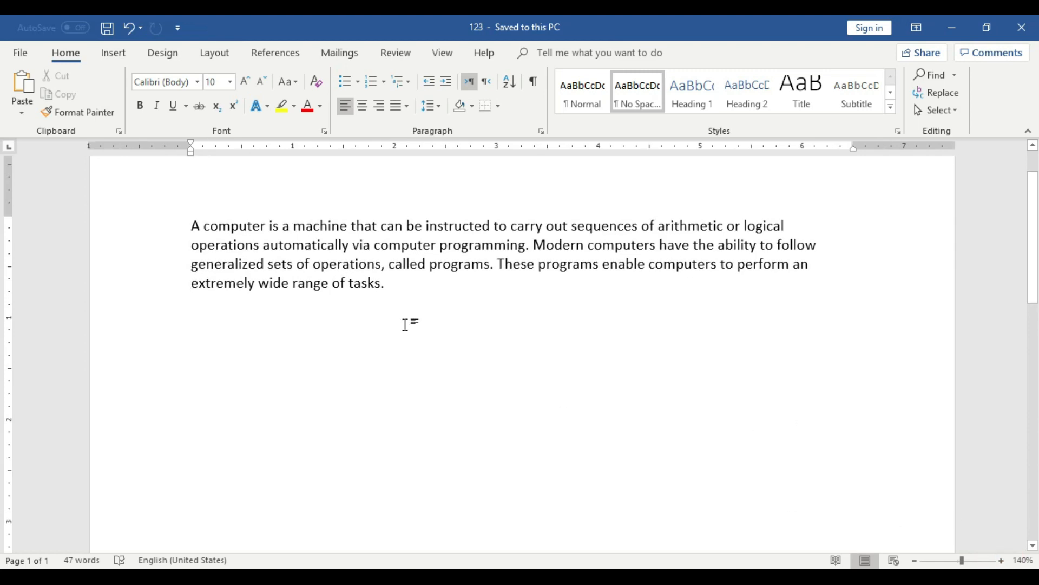
left_click(390, 283)
left_click_drag(385, 283, 292, 245)
left_click(497, 312)
left_click(387, 285)
triple_click(386, 284)
key("ctrl+c")
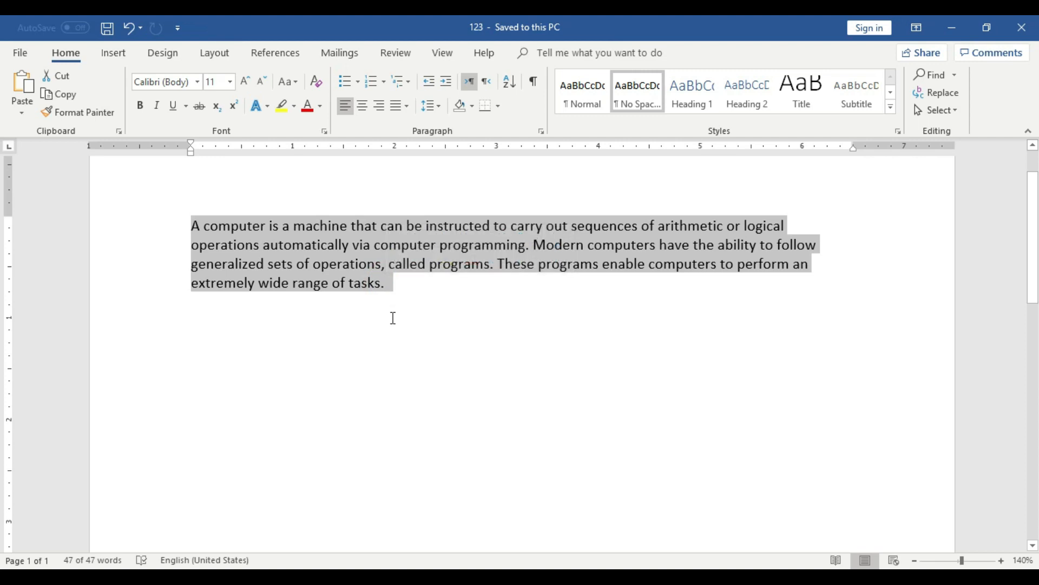
left_click(394, 290)
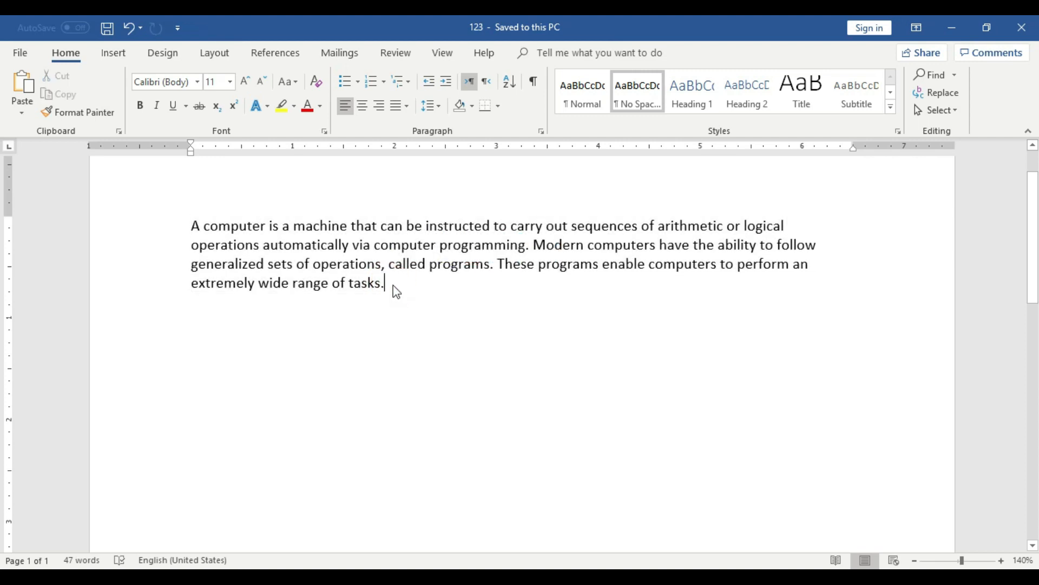
Paste six copies of the paragraph below the original, each separated by a blank line.
key("Return")
key("Return")
key("ctrl+v")
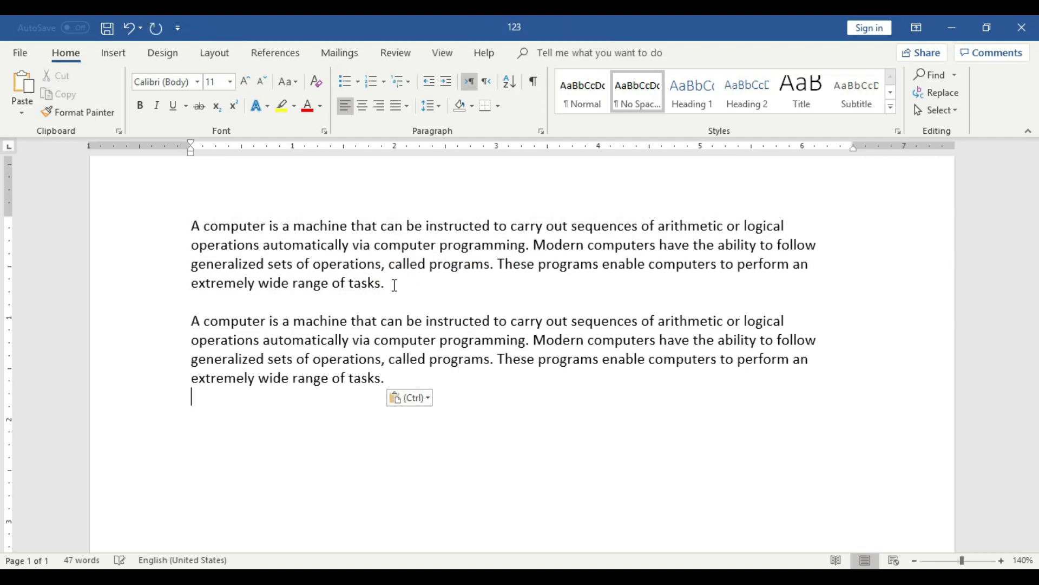
key("Return")
key("ctrl+v")
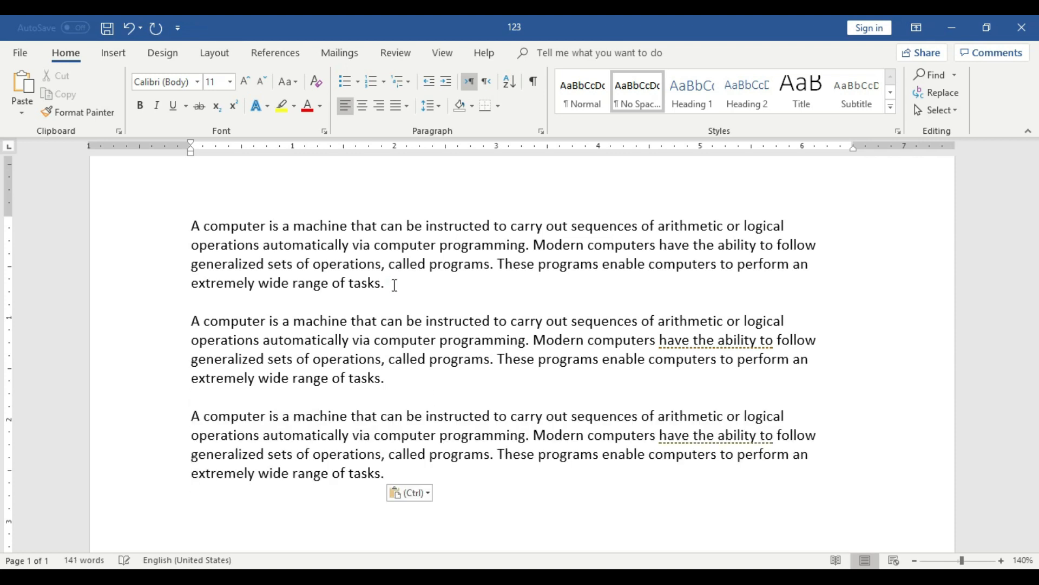
scroll(409, 383, "down", 2)
key("Return")
key("ctrl+v")
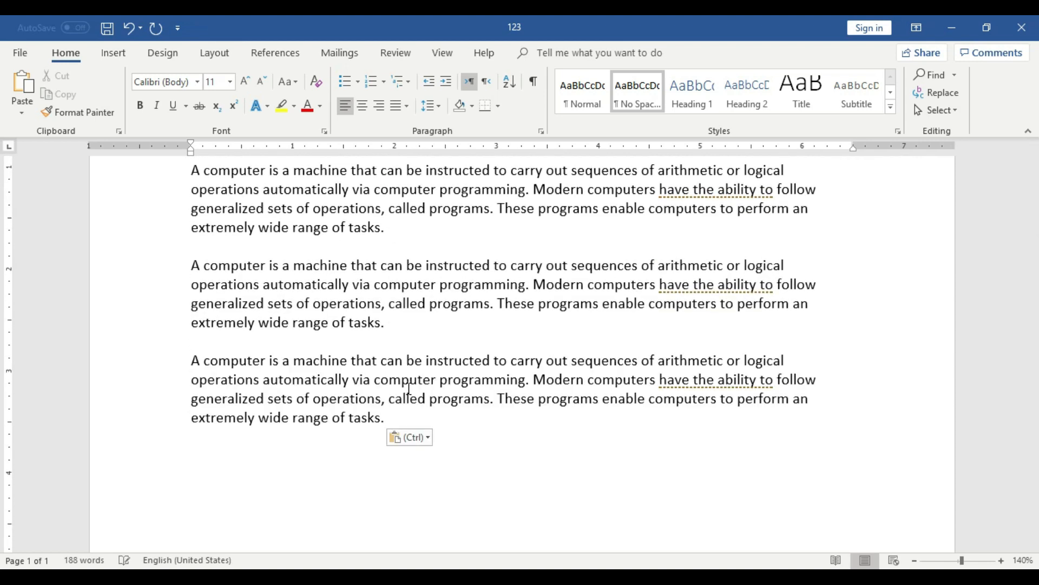
scroll(409, 403, "down", 2)
key("Return")
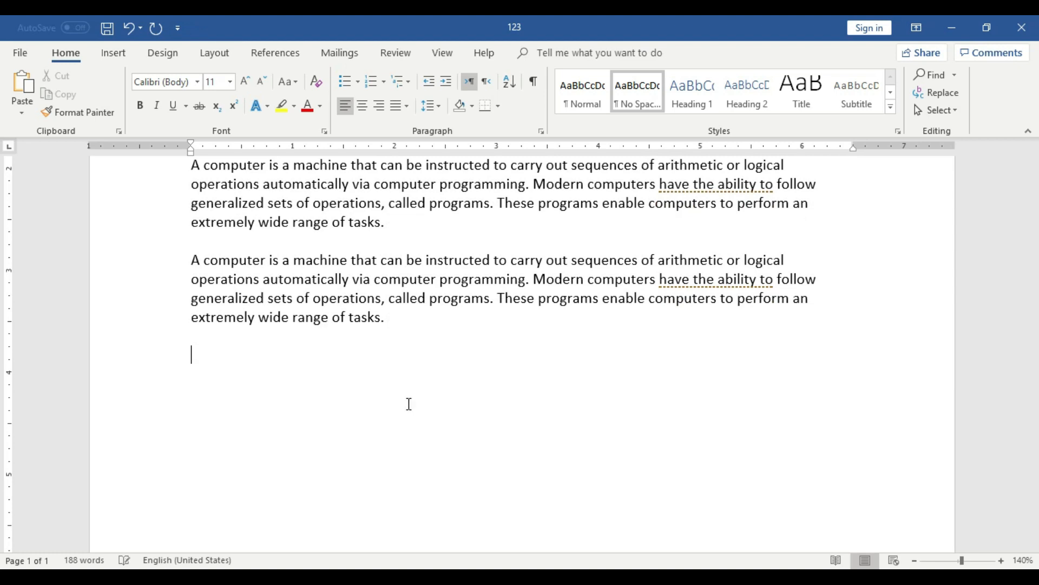
type("A computer is a machine that can be instructed to carry out sequences of arithmetic or logical operations automatically via computer programming. Modern computers have the ability to follow generalized sets of operations, called programs. These programs enable computers to perform an extremely wide range of tasks.")
key("Return")
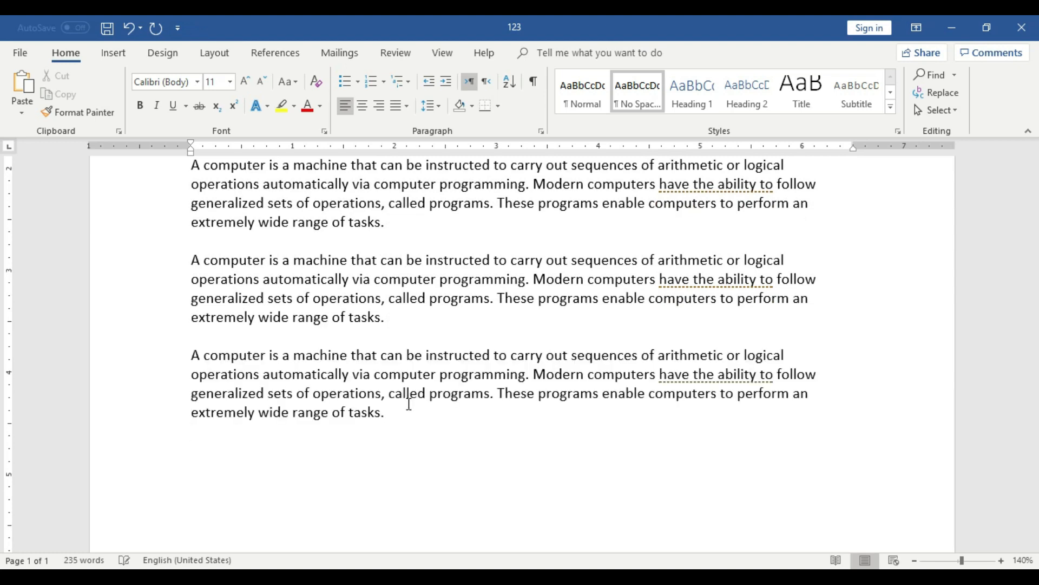
type("A computer is a machine that can be instructed to carry out sequences of arithmetic or logical operations automatically via computer programming. Modern computers have the ability to follow generalized sets of operations, called programs. These programs enable computers to perform an extremely wide range of tasks.")
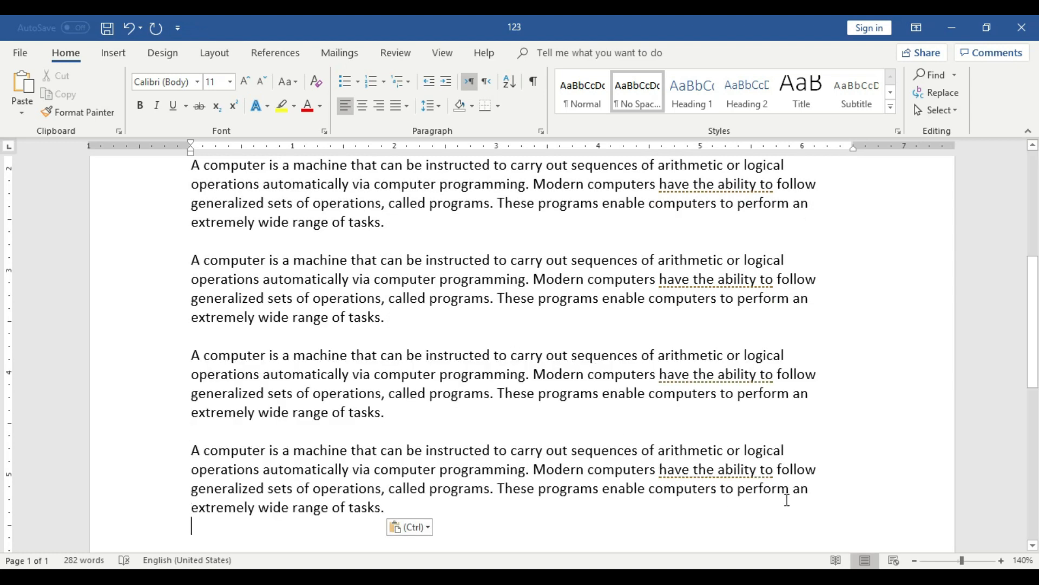
scroll(812, 503, "down", 2)
scroll(700, 485, "up", 3)
scroll(699, 485, "down", 3)
key("Return")
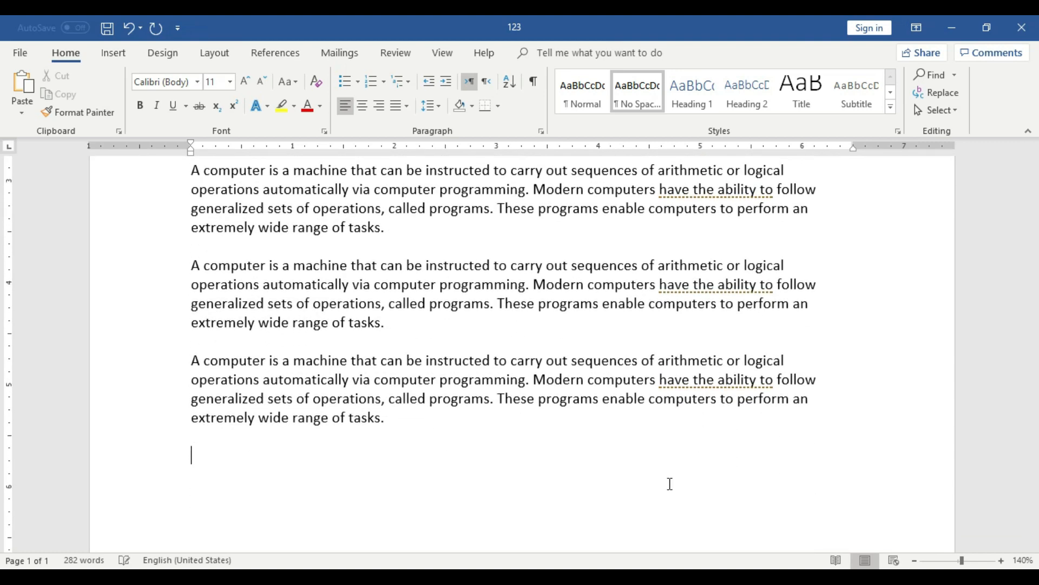
type("A computer is a machine that can be instructed to carry out sequences of arithmetic or logical operations automatically via computer programming. Modern computers have the ability to follow generalized sets of operations, called programs. These programs enable computers to perform an extremely wide range of tasks.")
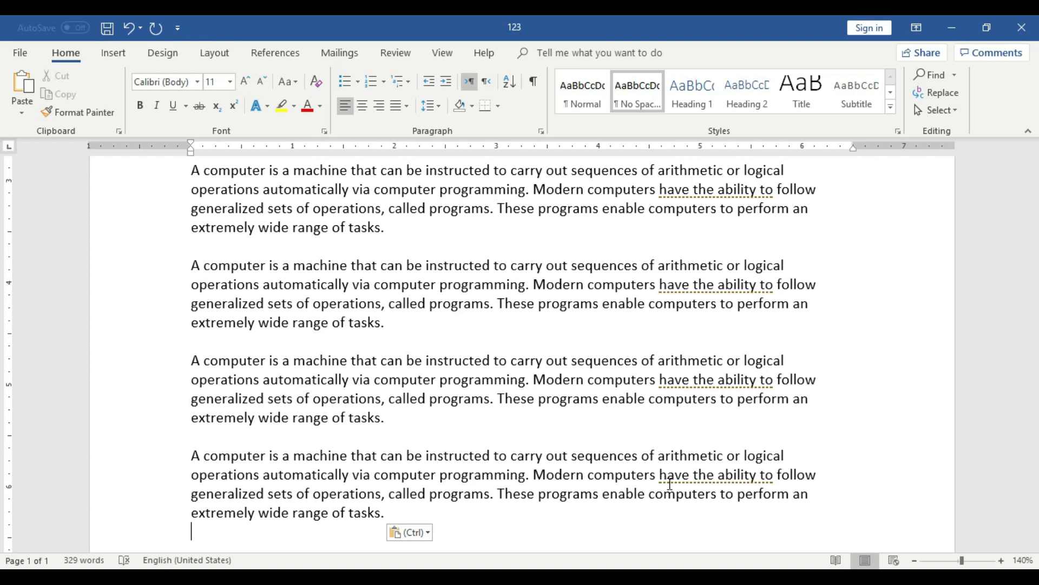
Select the first paragraph's text from its end back toward its beginning, and clear the selection.
scroll(670, 484, "up", 6)
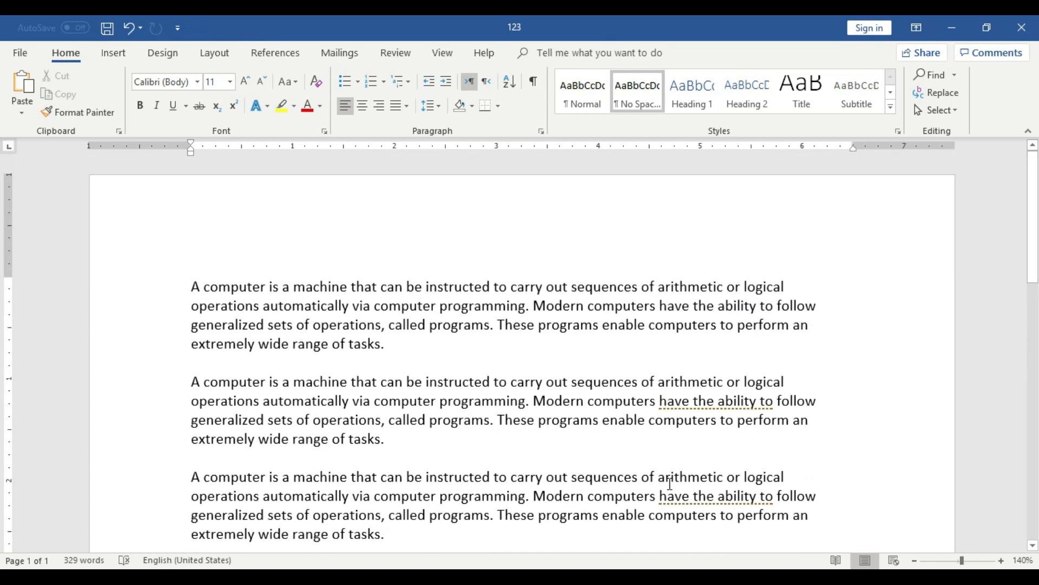
left_click(395, 352)
left_click(195, 286)
left_click_drag(242, 297, 197, 283)
left_click(395, 381)
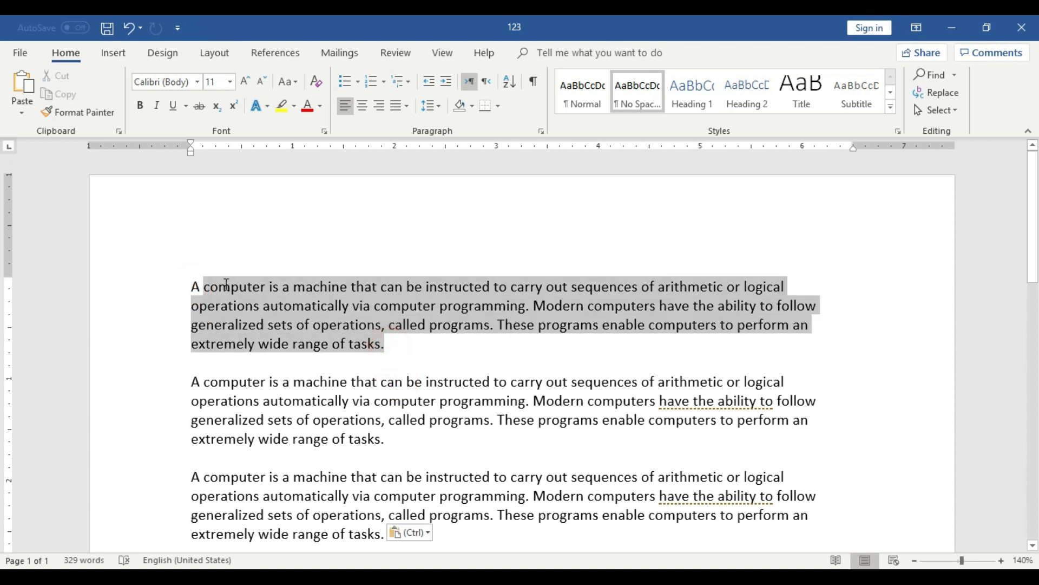
left_click(312, 334)
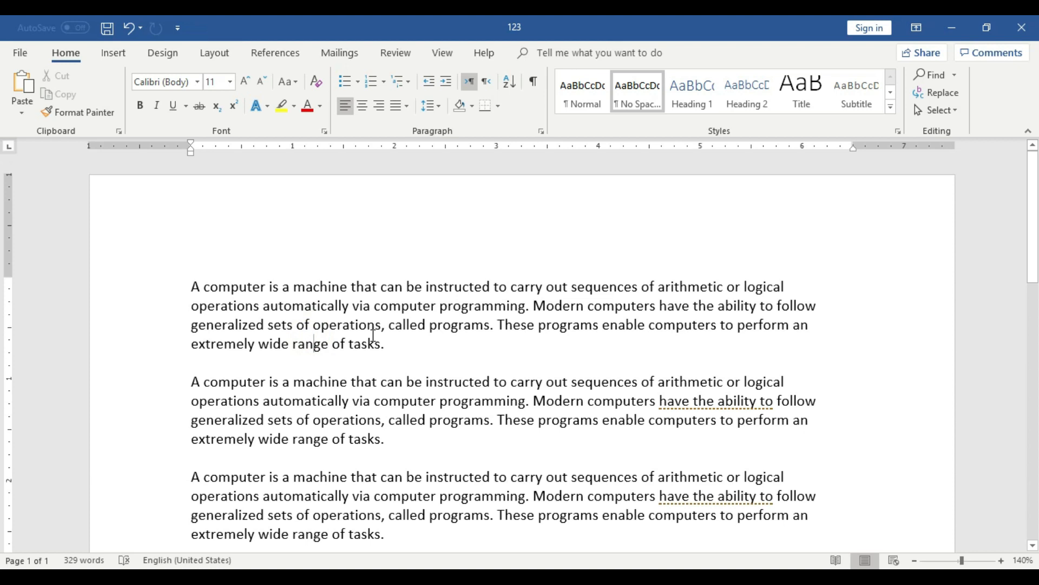
Select the first paragraph from its beginning to its end, and clear the selection.
left_click(281, 296)
left_click_drag(193, 285, 383, 344)
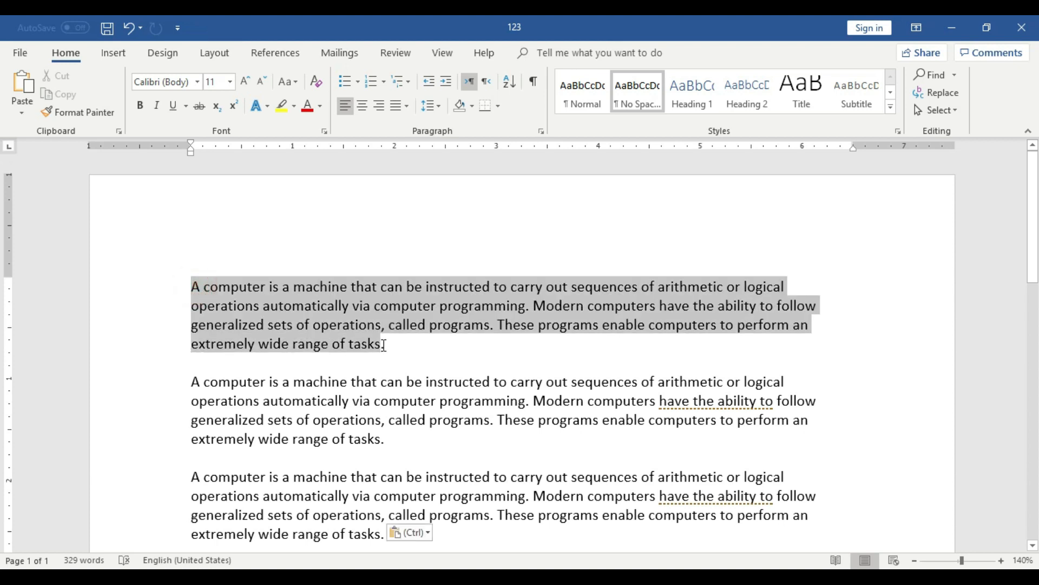
left_click(387, 347)
left_click(331, 314)
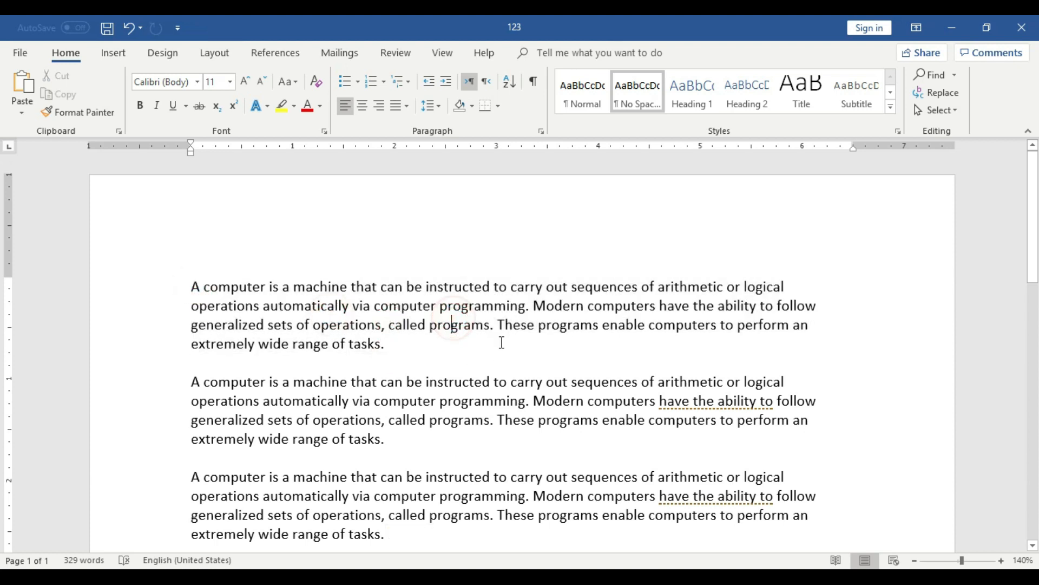
left_click(469, 325)
left_click(306, 300)
left_click(421, 302)
left_click(363, 342)
triple_click(383, 344)
left_click(311, 325)
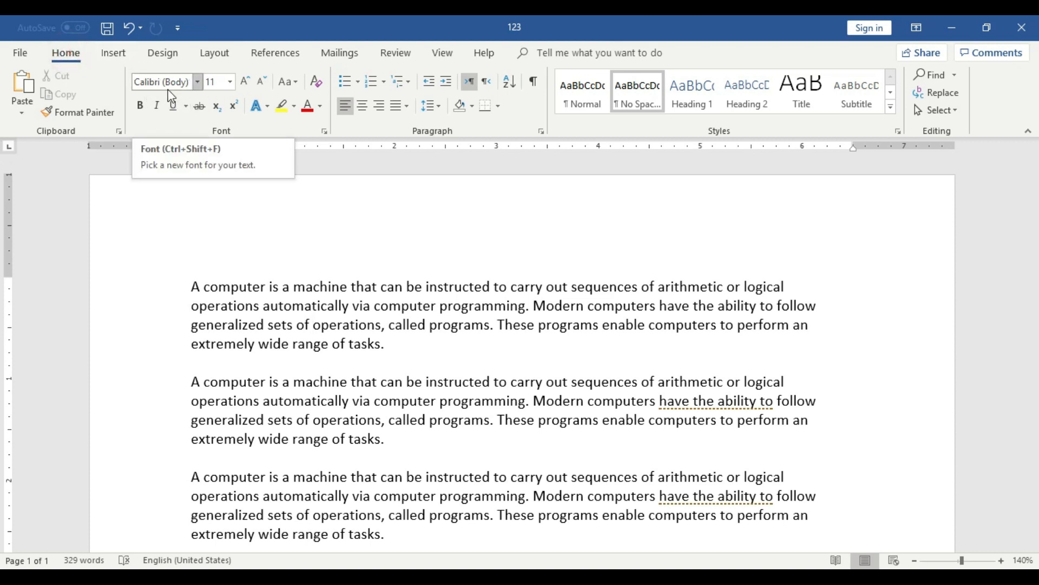
left_click(199, 83)
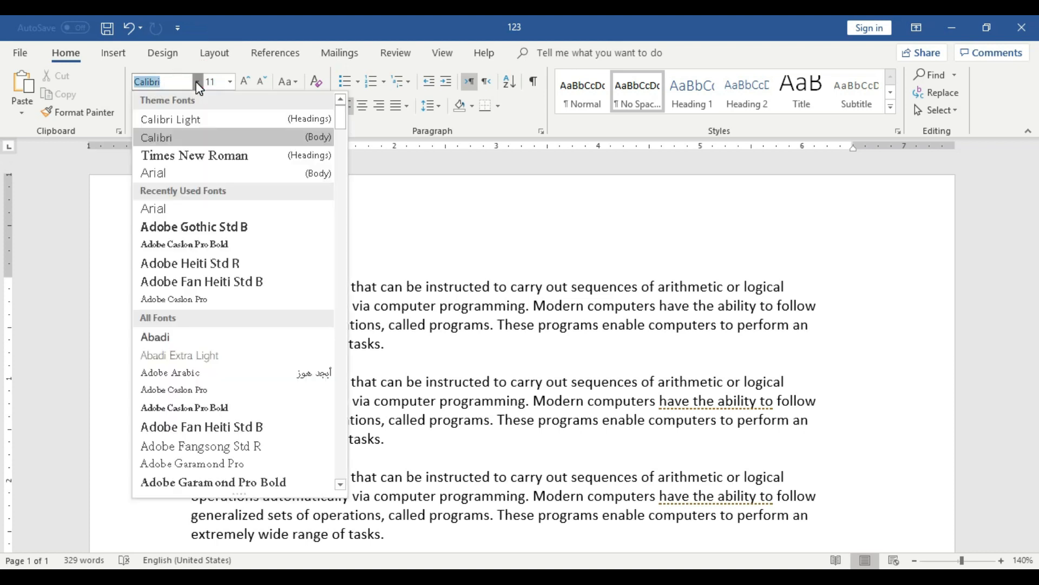
left_click(199, 86)
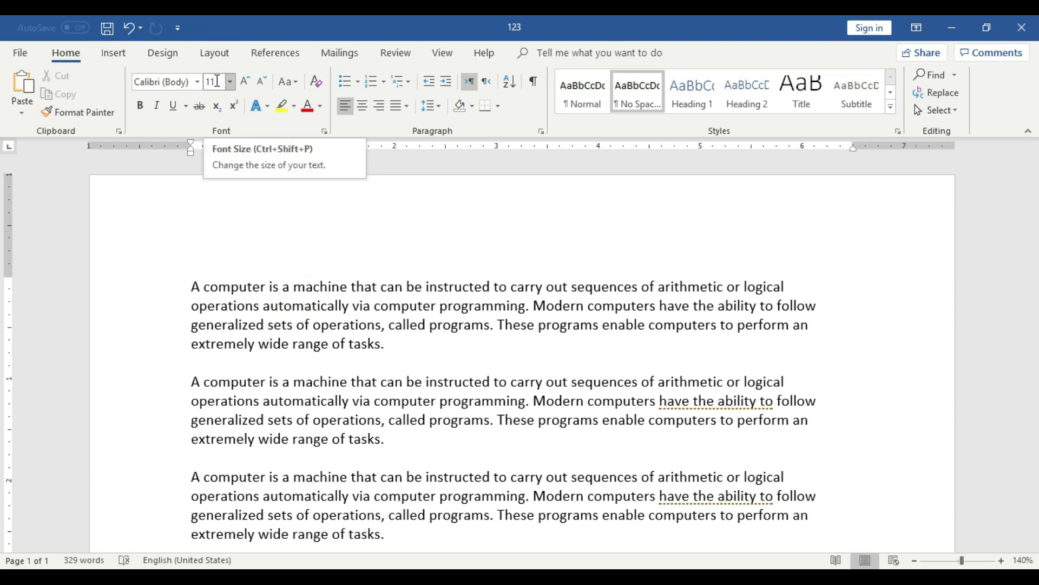
Set the font of the first paragraph to Arial (Body).
left_click(386, 344)
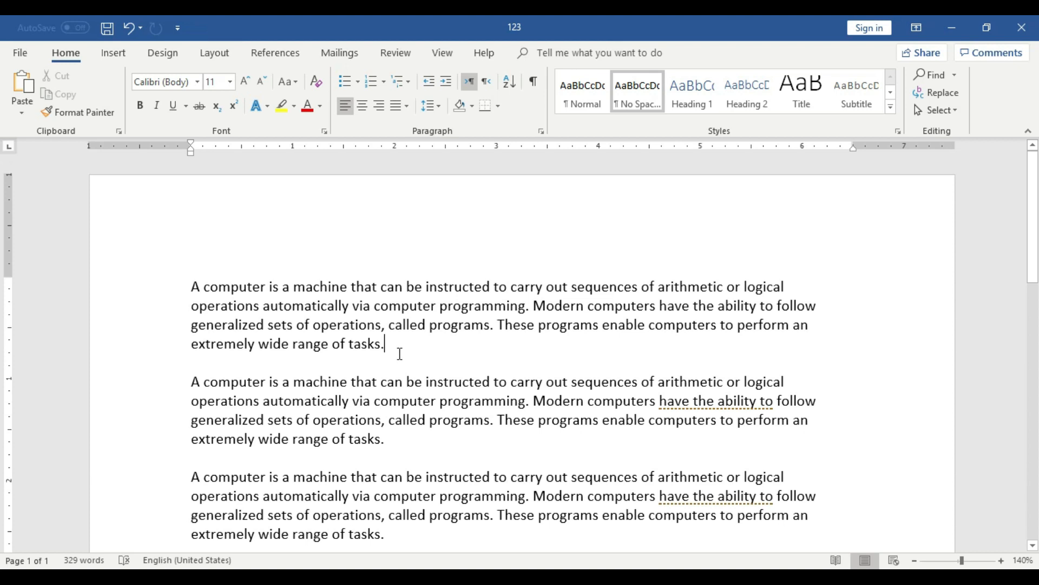
left_click_drag(384, 344, 196, 286)
left_click(197, 81)
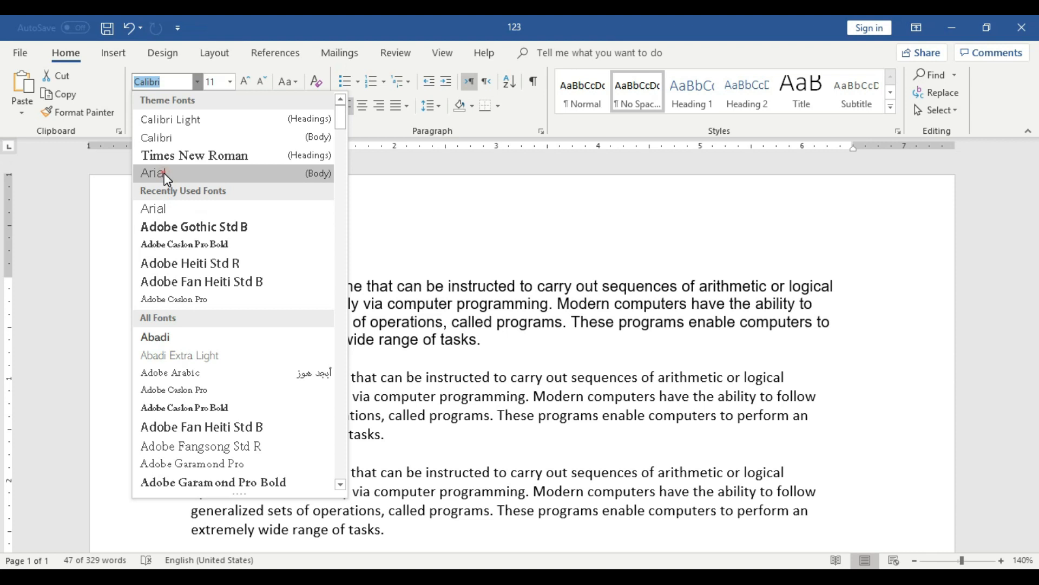
left_click(164, 173)
left_click(399, 306)
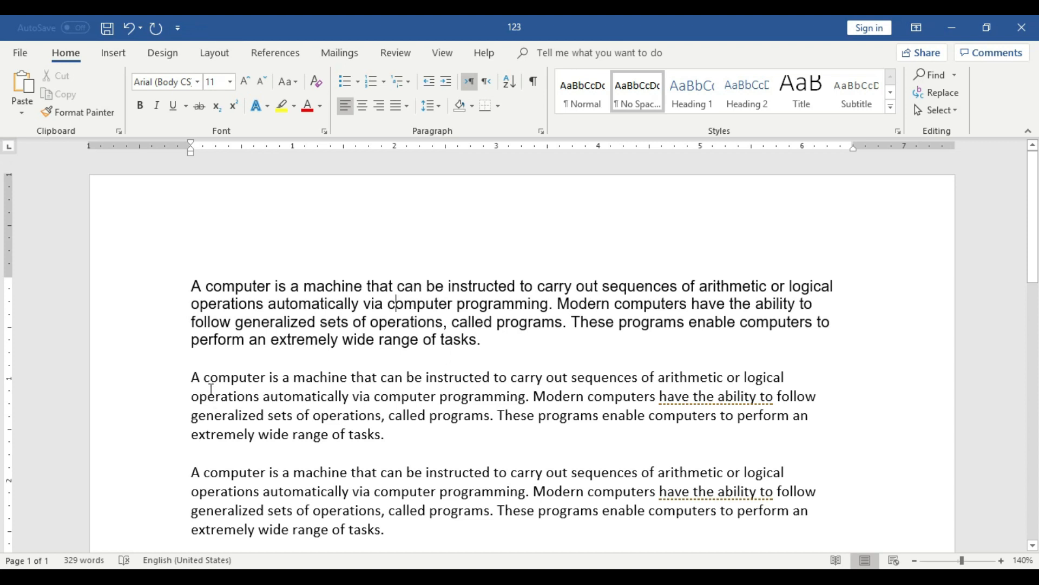
Set the font of the second paragraph to Times New Roman (Headings).
left_click(349, 430)
left_click(348, 292)
left_click(381, 413)
left_click_drag(482, 342, 192, 284)
left_click(344, 431)
left_click_drag(394, 436, 203, 379)
left_click(336, 414)
left_click_drag(387, 434, 190, 374)
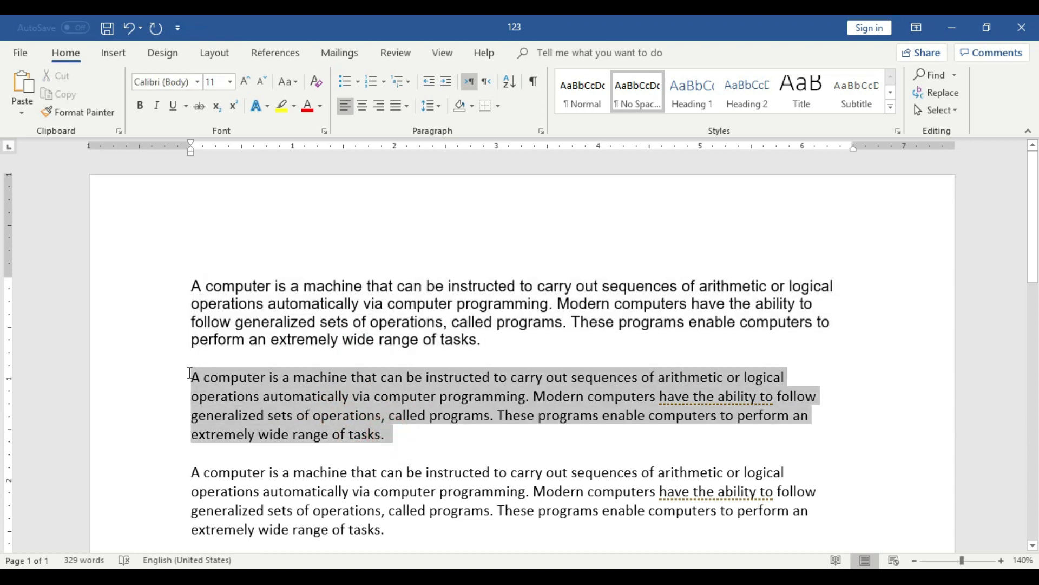
left_click(196, 81)
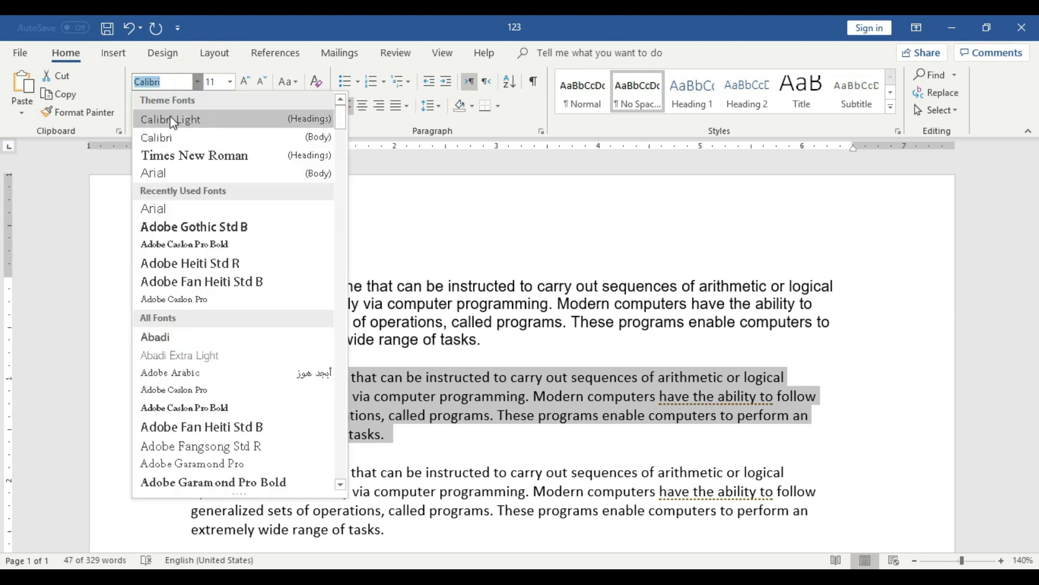
left_click(174, 157)
Set the font of the third paragraph to Adobe Gothic Std B.
scroll(345, 315, "down", 3)
left_click(407, 384)
left_click_drag(392, 373, 191, 317)
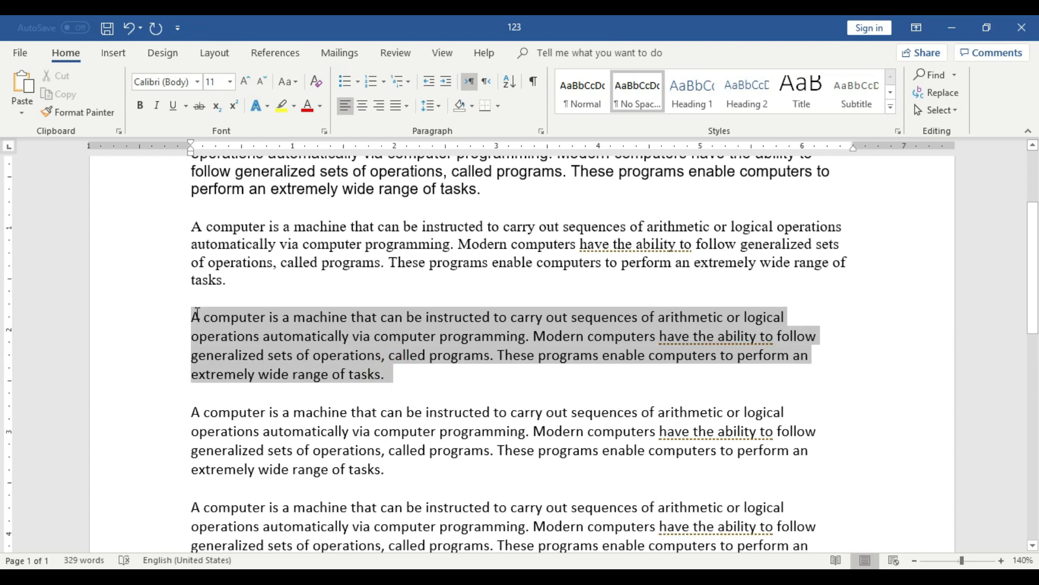
left_click(198, 83)
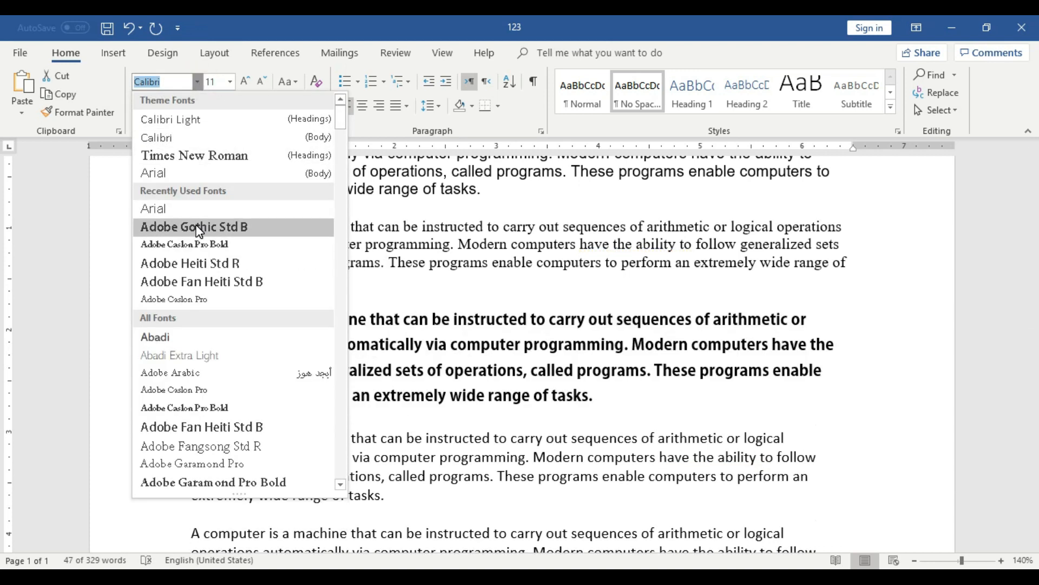
left_click(198, 227)
Set the font of the fourth paragraph, excluding its final period, to Adobe Caslon Pro Bold.
scroll(441, 395, "down", 2)
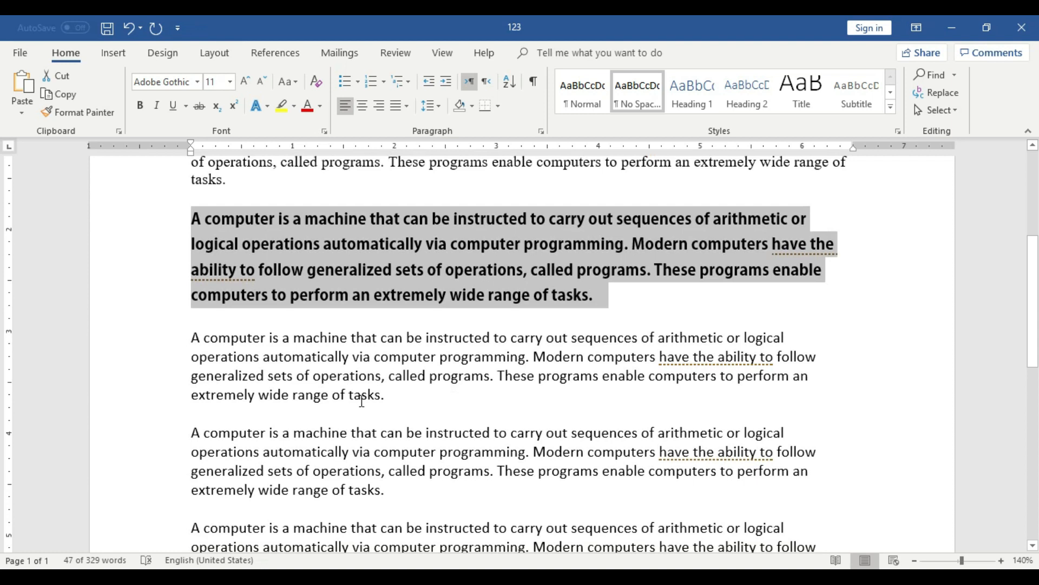
left_click_drag(384, 394, 192, 336)
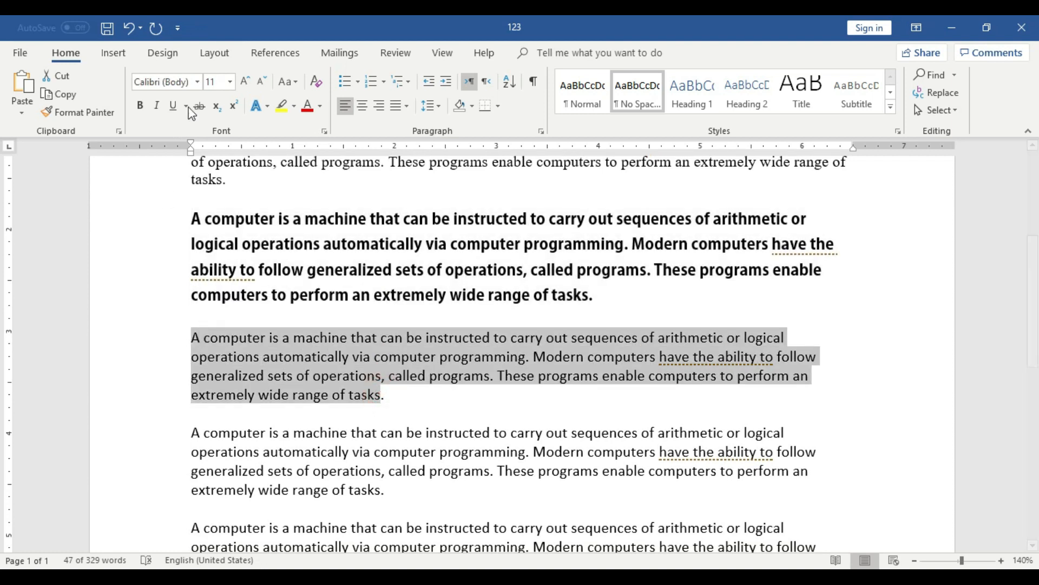
left_click(199, 83)
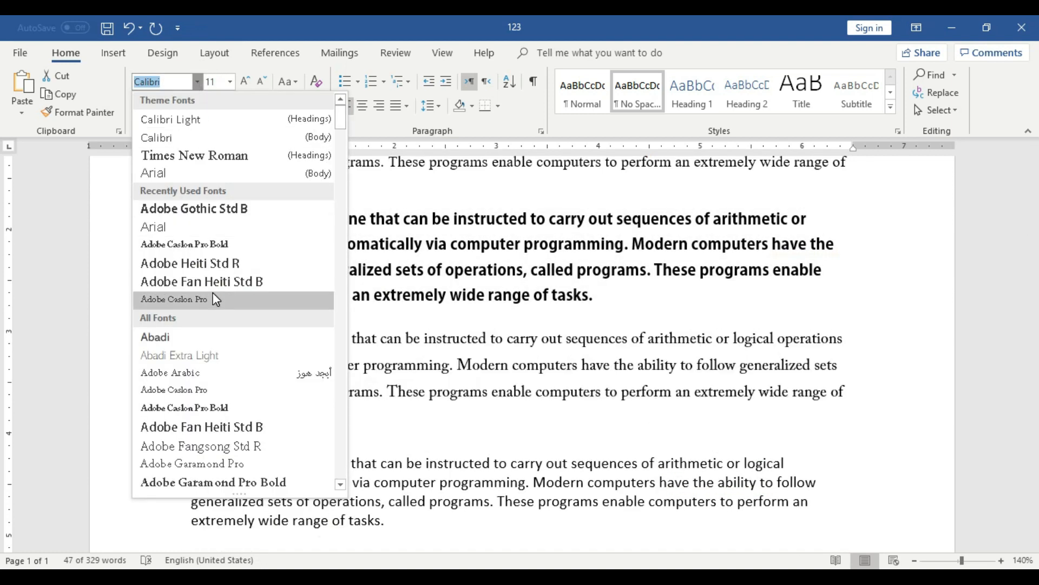
left_click(191, 407)
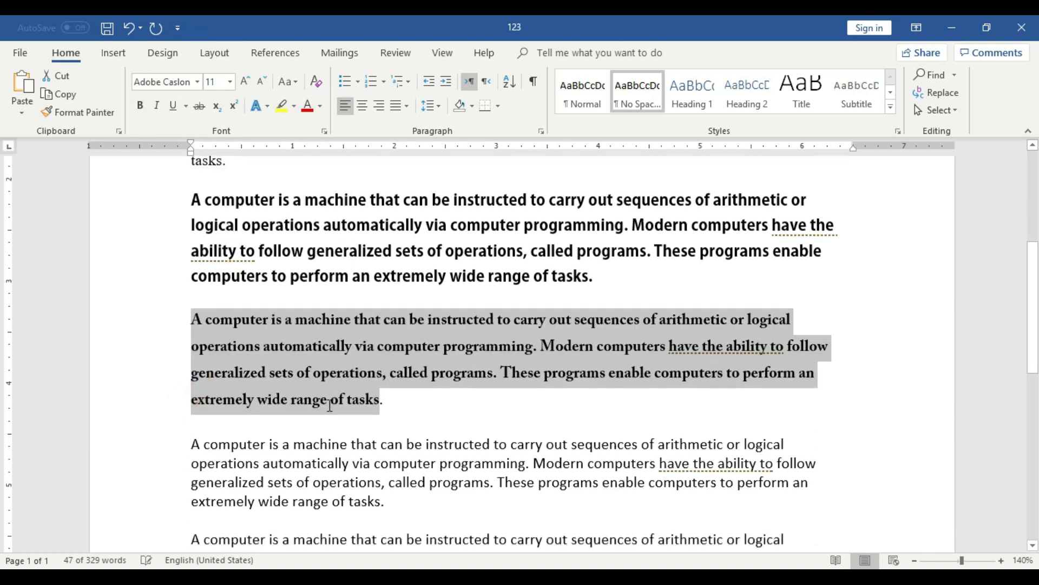
Set the font of the fifth paragraph to Agency FB.
scroll(399, 380, "down", 2)
left_click_drag(397, 368, 193, 302)
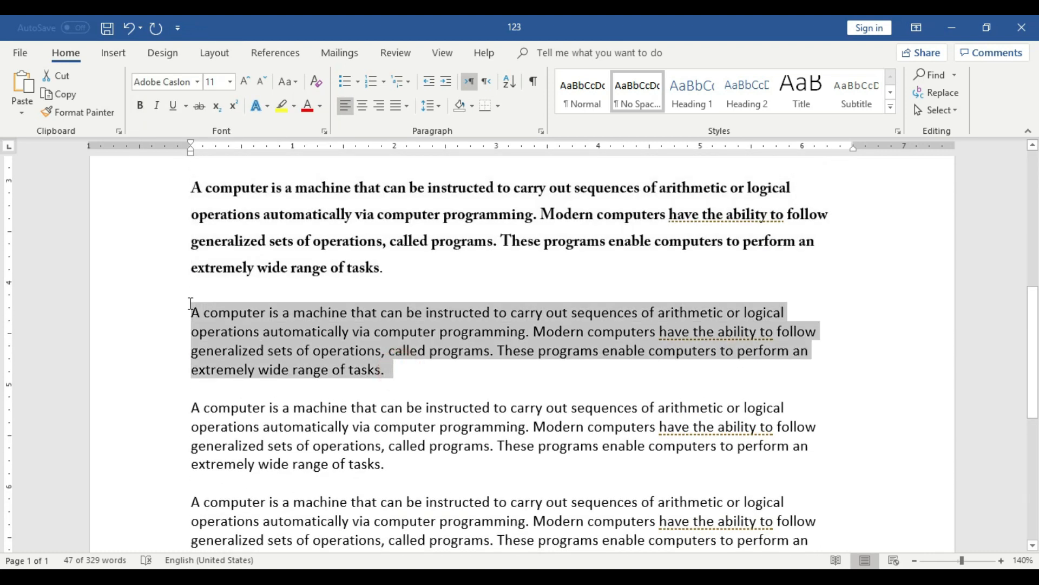
left_click(192, 78)
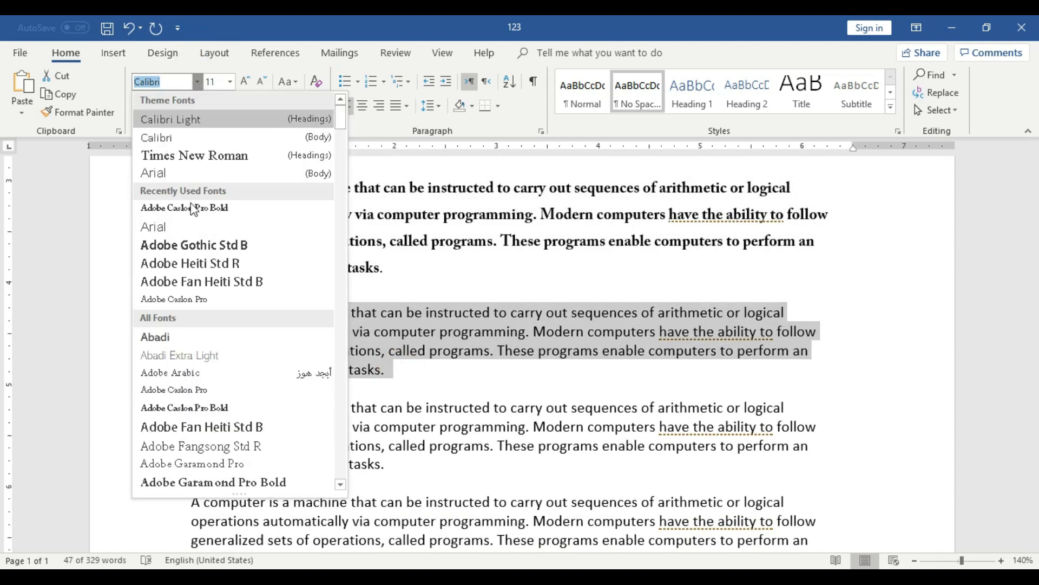
scroll(200, 322, "down", 5)
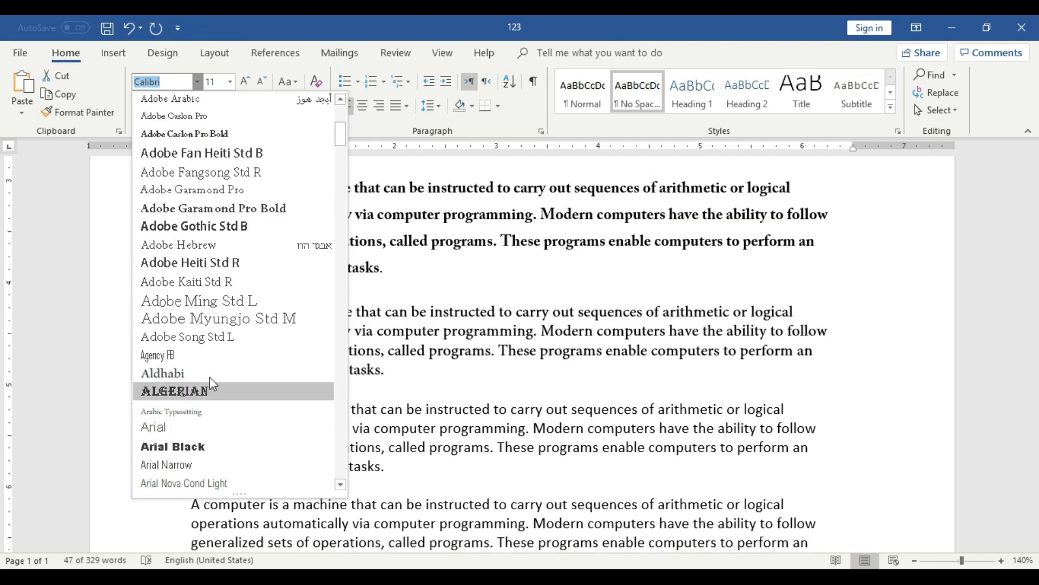
left_click(187, 356)
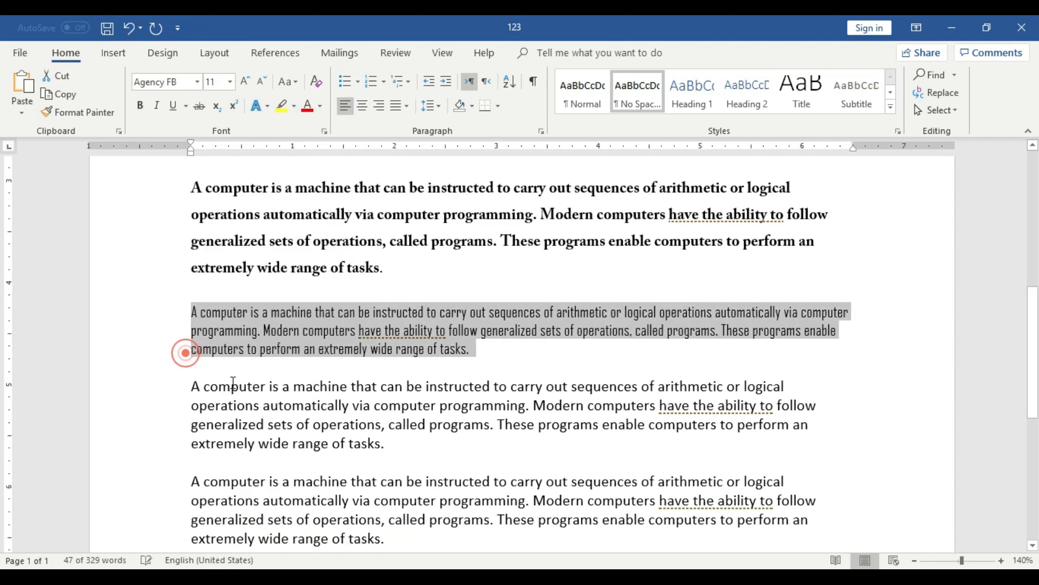
Set the font of the sixth paragraph to Algerian.
left_click(362, 451)
left_click_drag(213, 386, 193, 386)
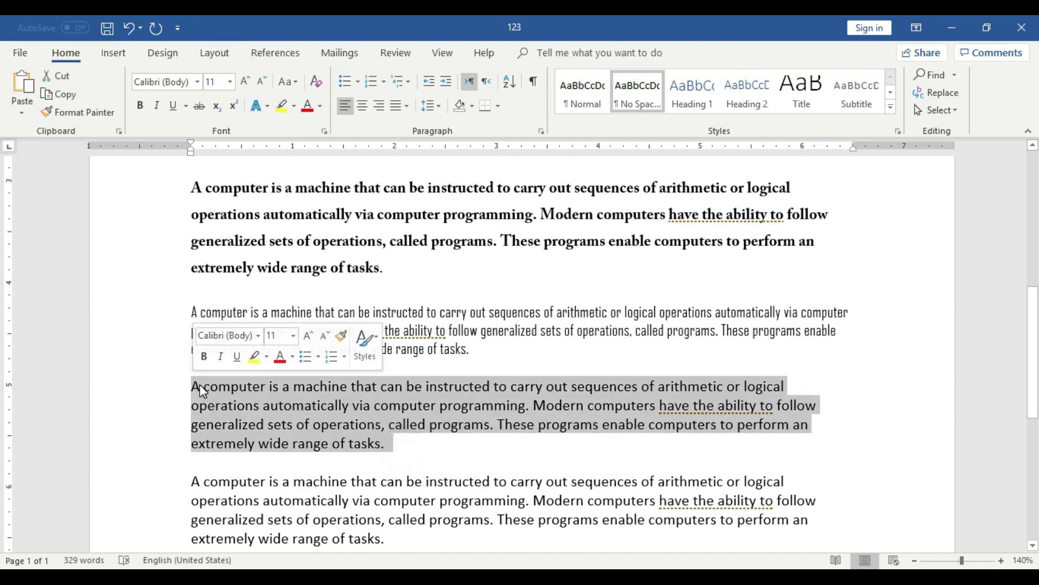
left_click(196, 82)
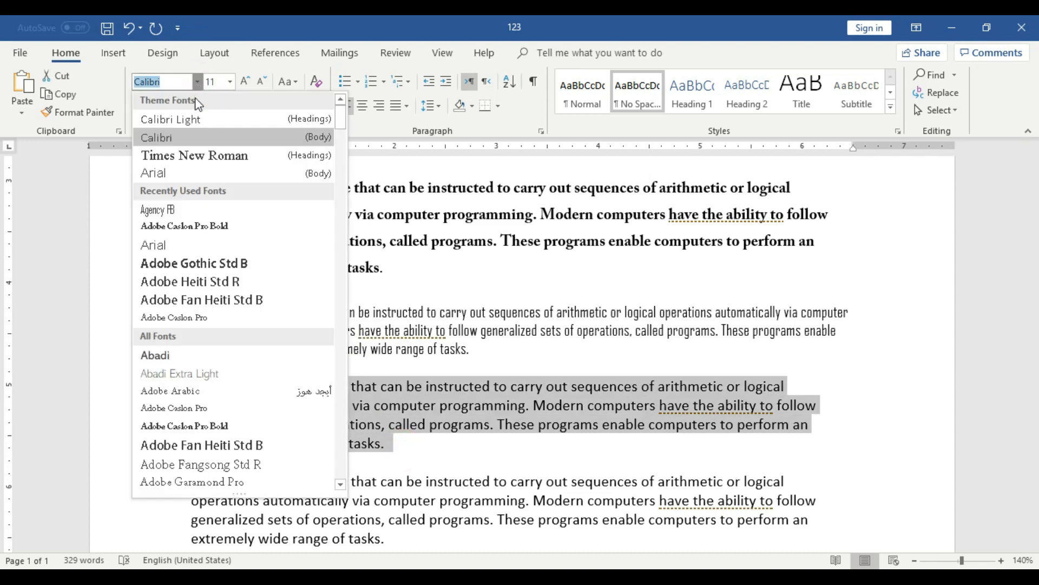
scroll(219, 322, "down", 6)
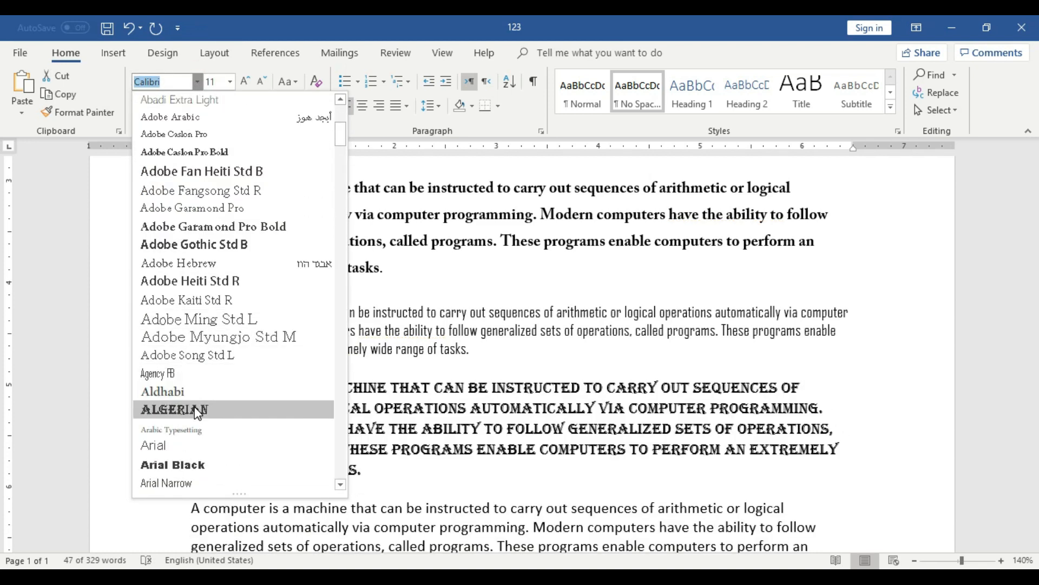
left_click(198, 410)
Set the font of the seventh, last paragraph to Yu Gothic Light.
scroll(371, 364, "down", 4)
left_click(399, 369)
left_click_drag(400, 368, 186, 281)
left_click(399, 366)
left_click_drag(399, 366, 193, 304)
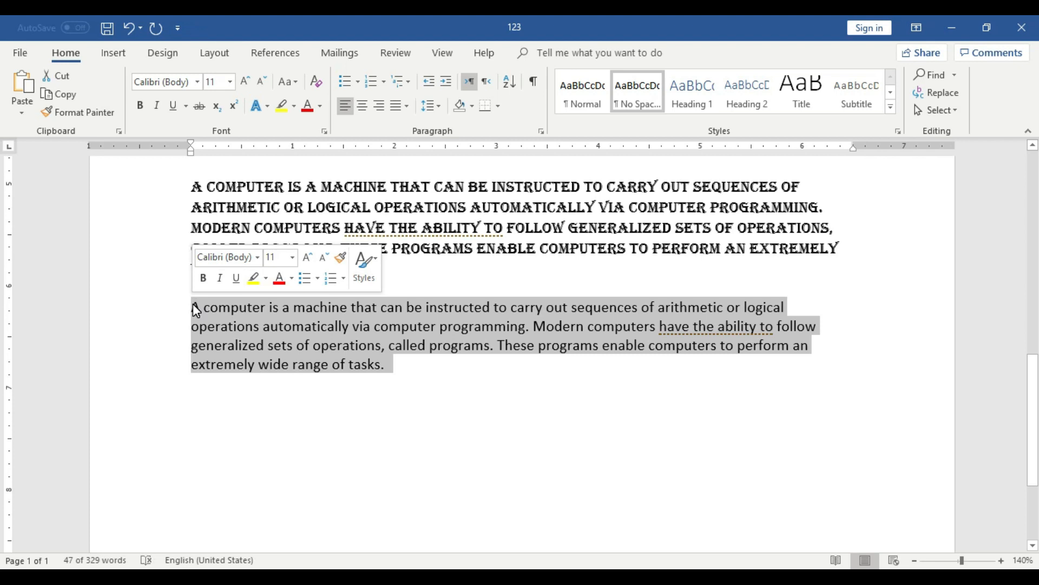
left_click(416, 392)
left_click_drag(401, 364, 193, 305)
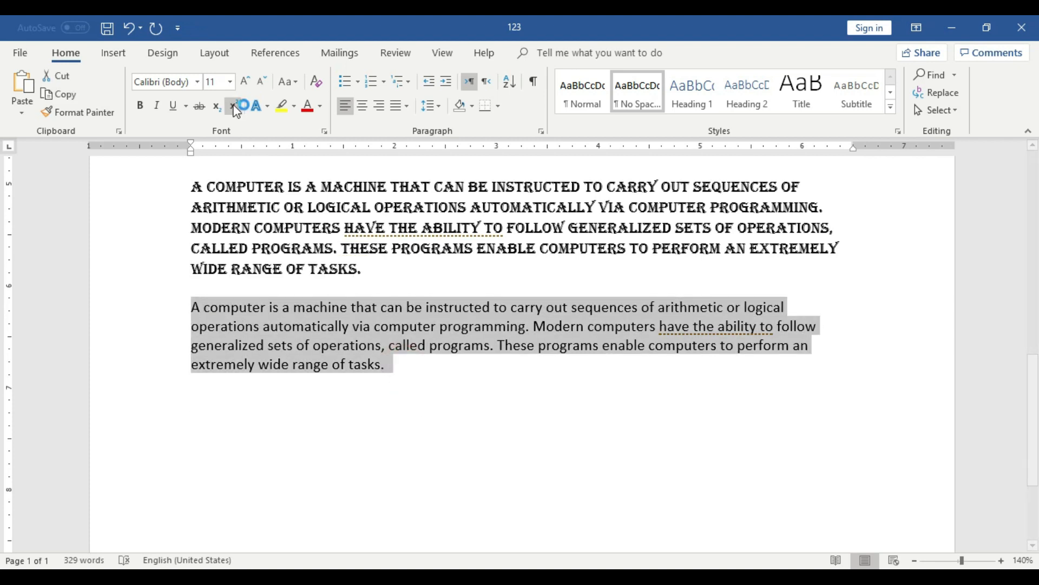
left_click(199, 81)
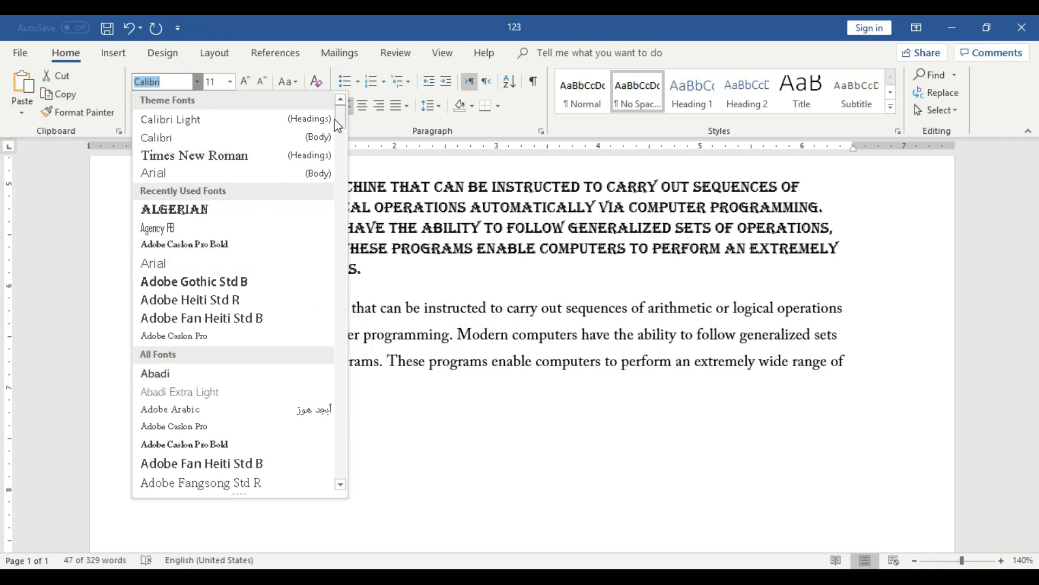
left_click_drag(339, 116, 341, 464)
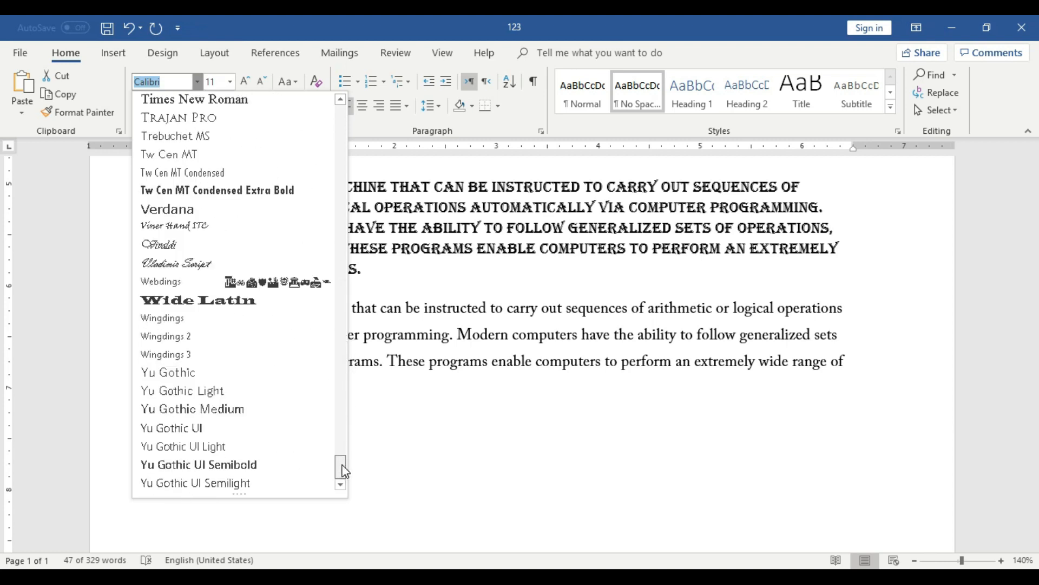
left_click(226, 386)
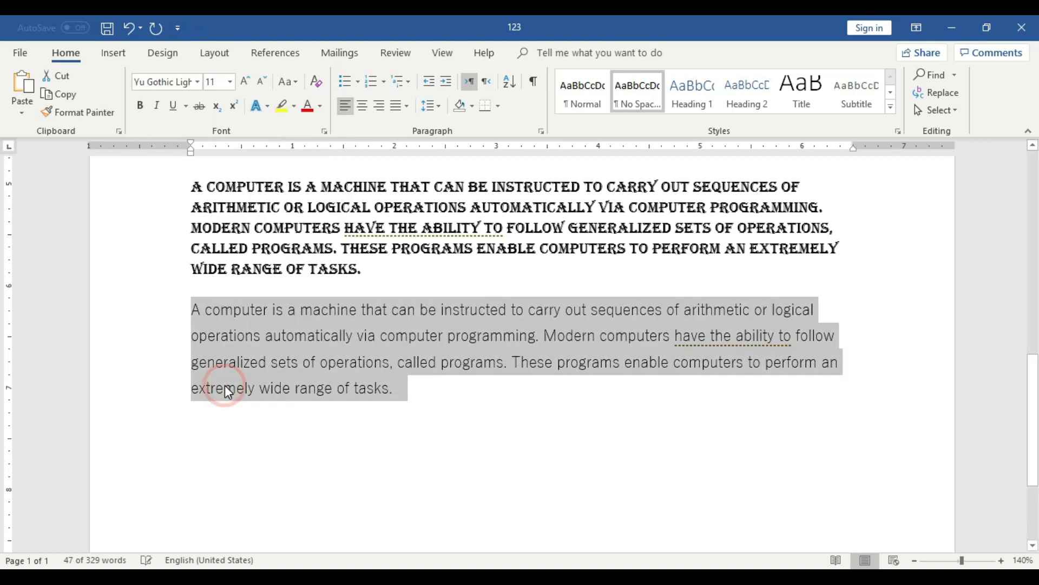
left_click(527, 394)
Review the document at 90% zoom and check which font is applied to each paragraph from first to last.
scroll(530, 400, "up", 10)
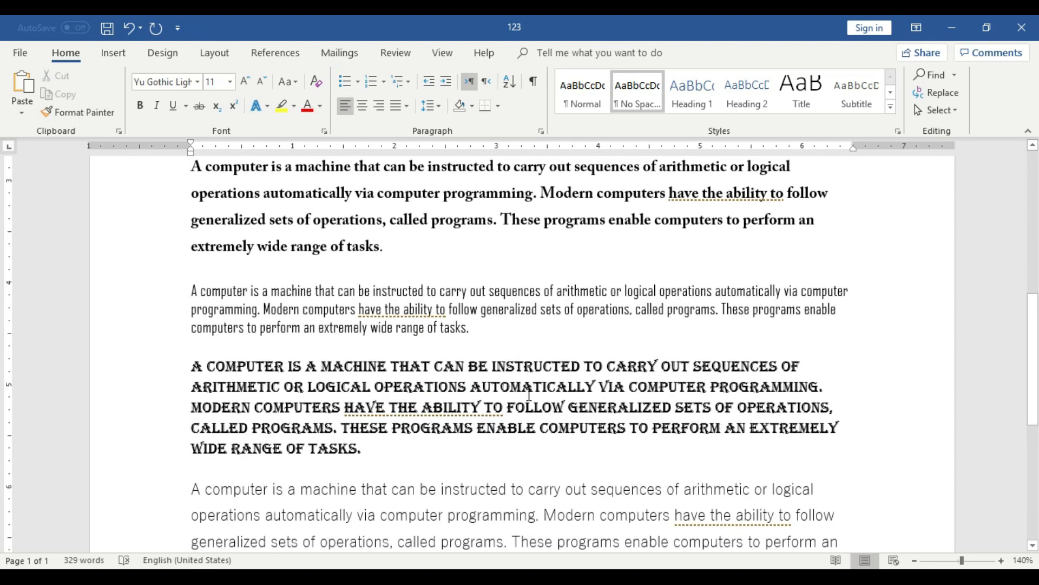
left_click(914, 560)
left_click(915, 560)
left_click(915, 560)
left_click(915, 560)
left_click(914, 560)
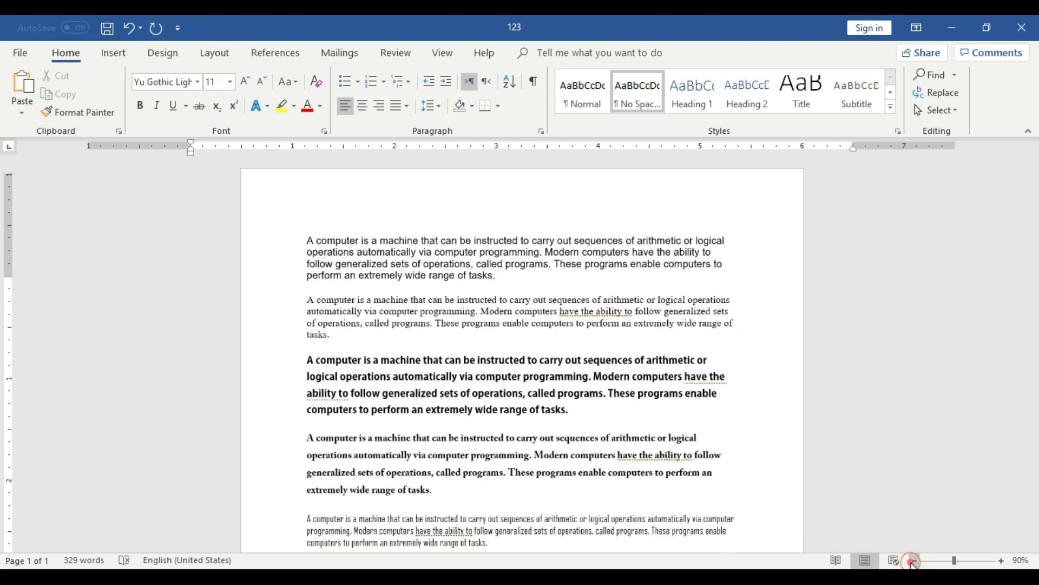
left_click(461, 249)
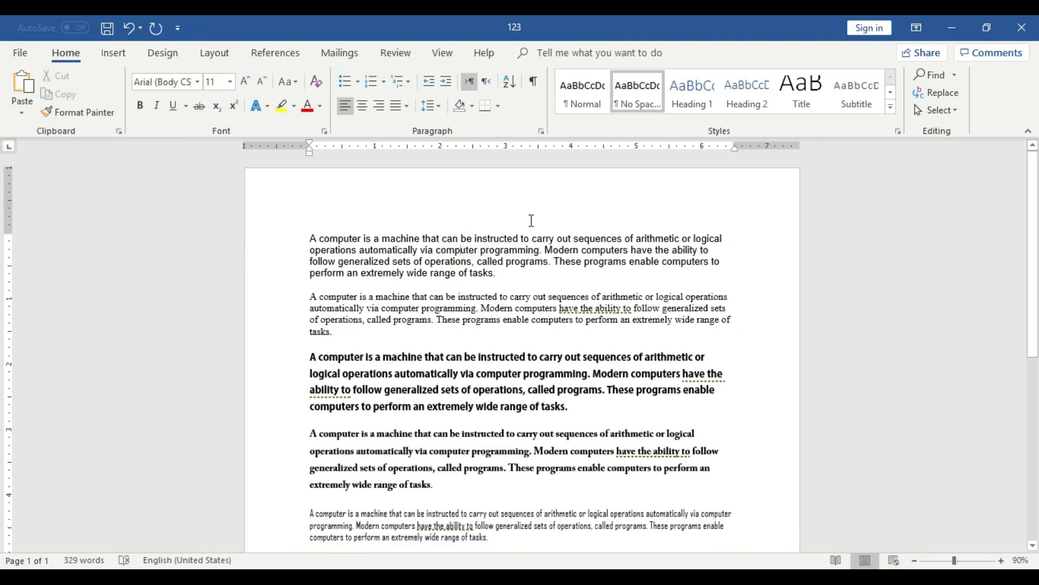
left_click(409, 238)
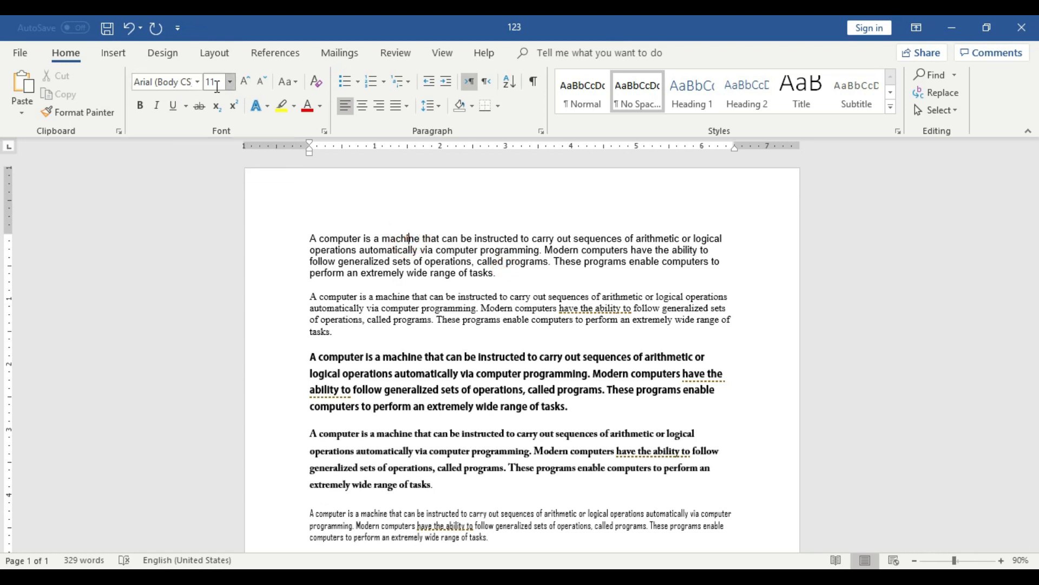
left_click(464, 315)
left_click(441, 305)
left_click(448, 373)
scroll(324, 279, "down", 3)
left_click(458, 356)
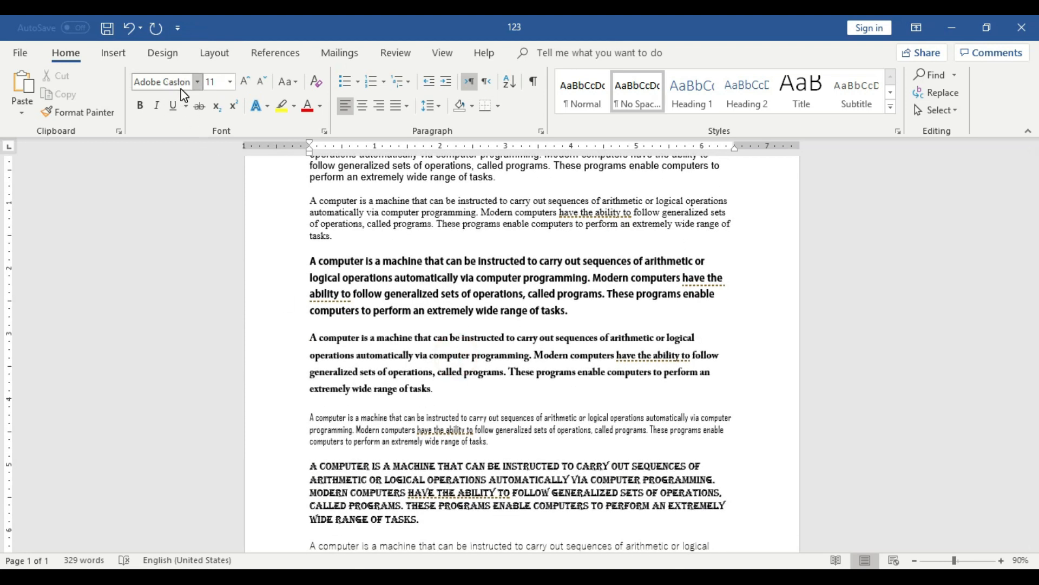
left_click(401, 440)
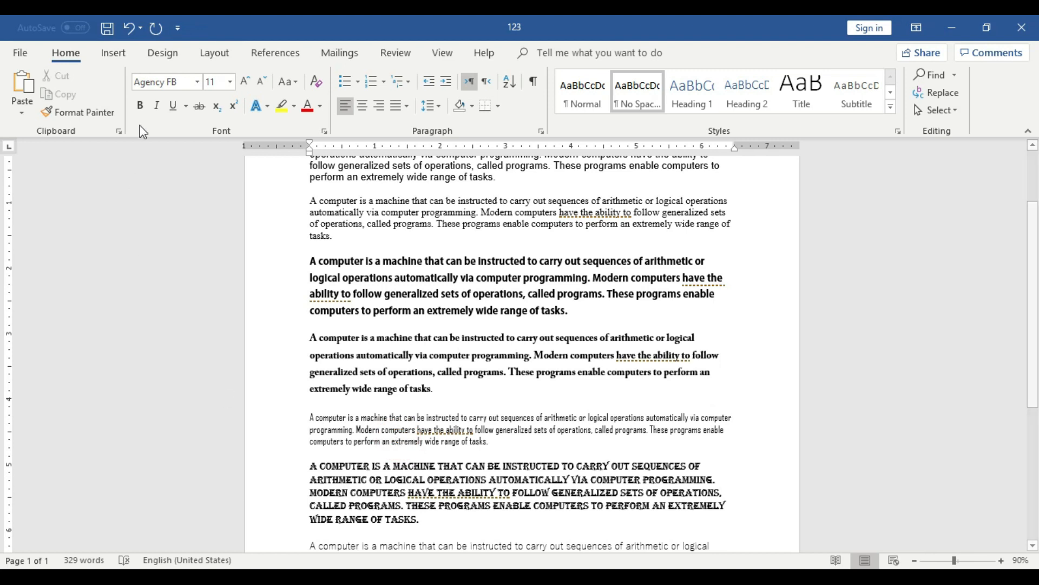
left_click(503, 491)
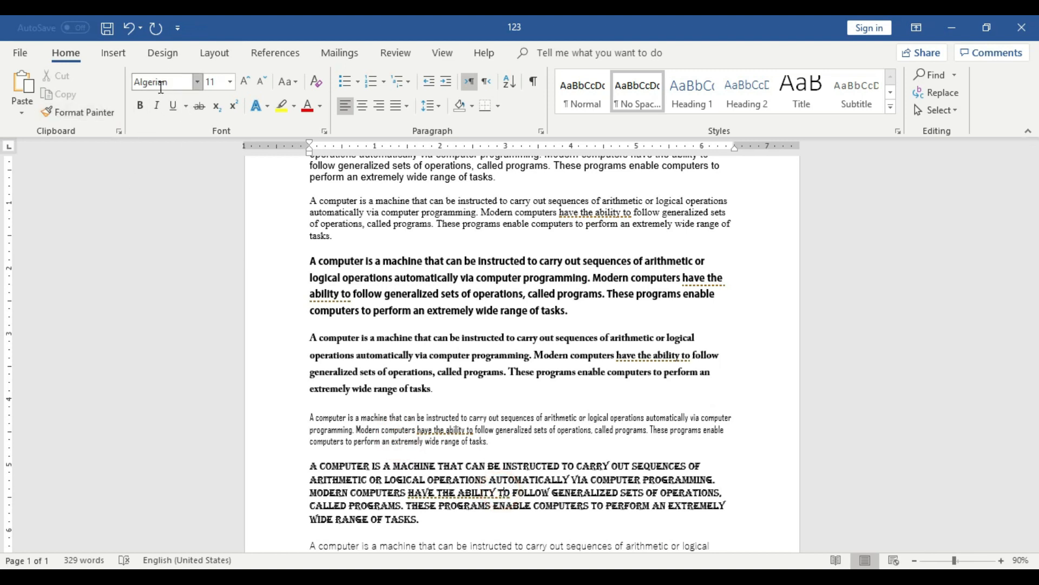
scroll(444, 430, "down", 5)
left_click(440, 430)
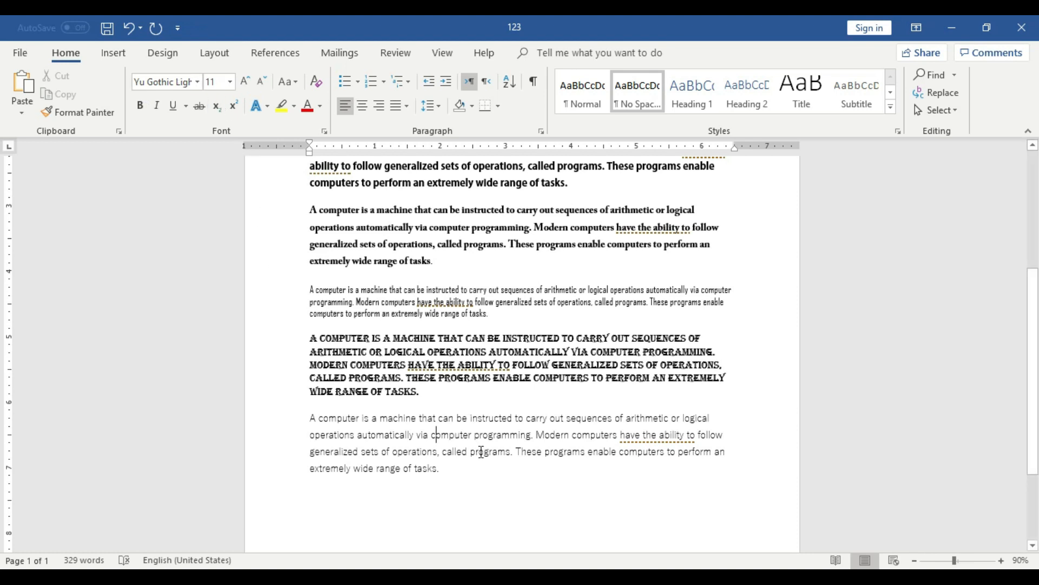
scroll(481, 452, "up", 5)
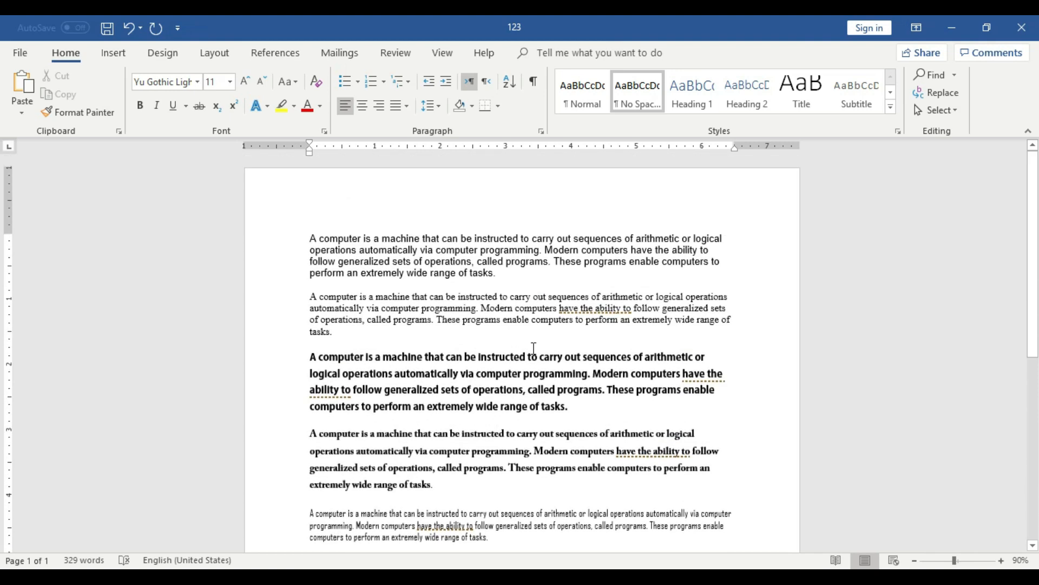
Demonstrate selecting text in the first paragraph: the whole paragraph, and single words such as "computer" and "machine".
left_click(1000, 561)
left_click(1001, 561)
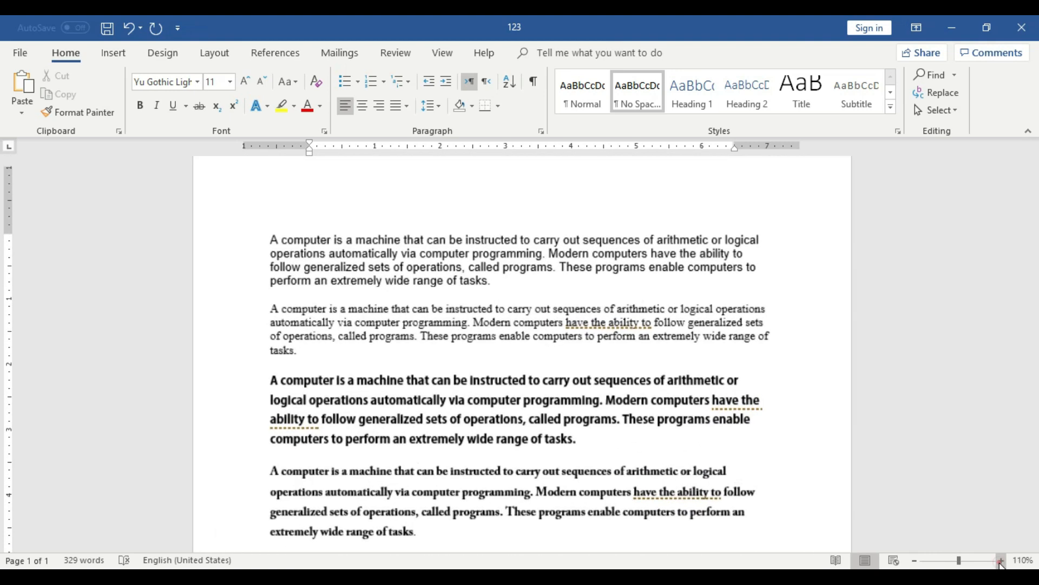
left_click(1001, 561)
left_click(1001, 561)
left_click(1001, 561)
left_click(1000, 561)
left_click(1001, 561)
left_click_drag(504, 305, 158, 241)
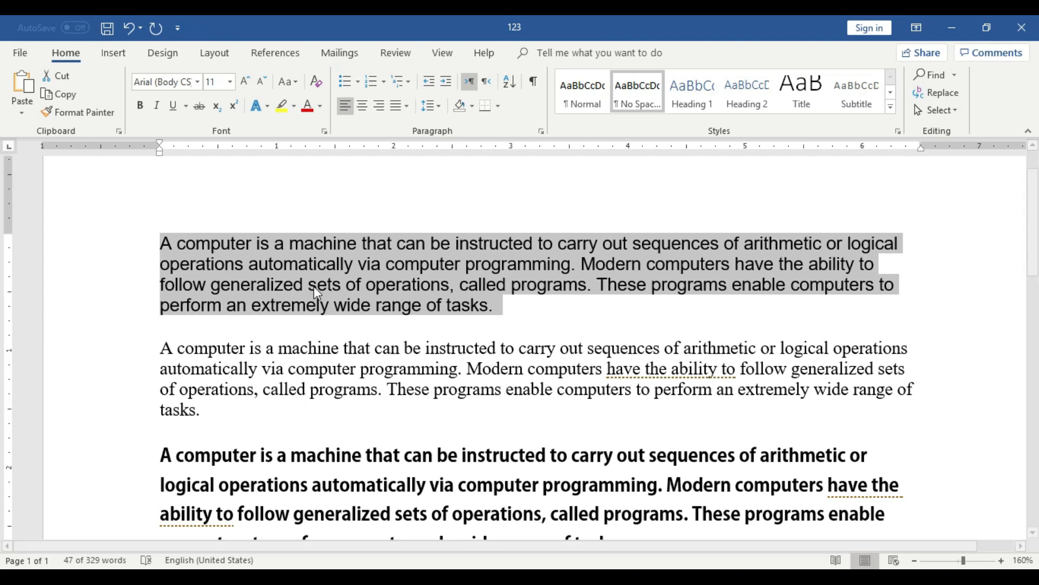
left_click(512, 291)
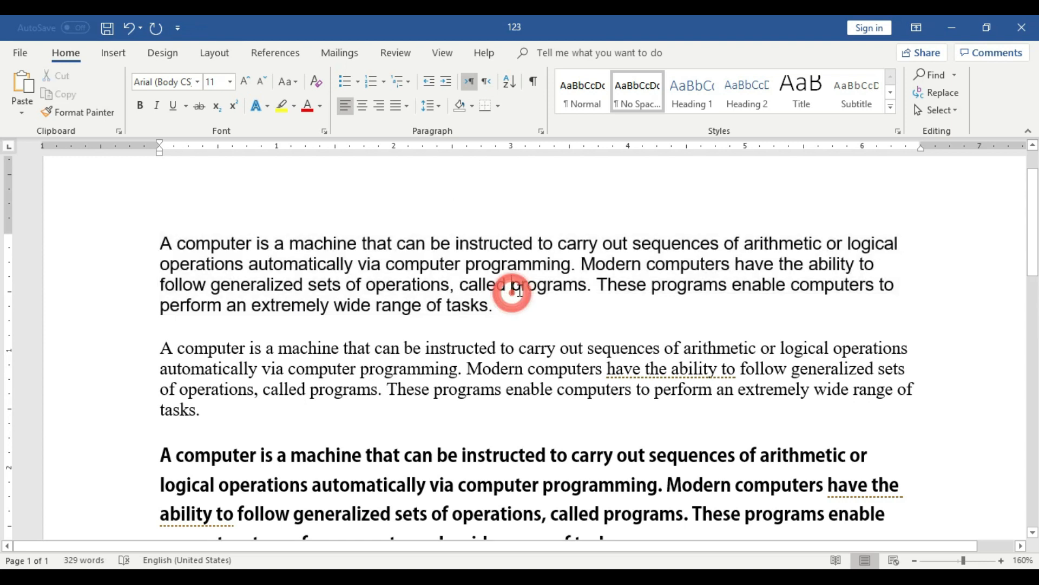
double_click(181, 246)
left_click(345, 275)
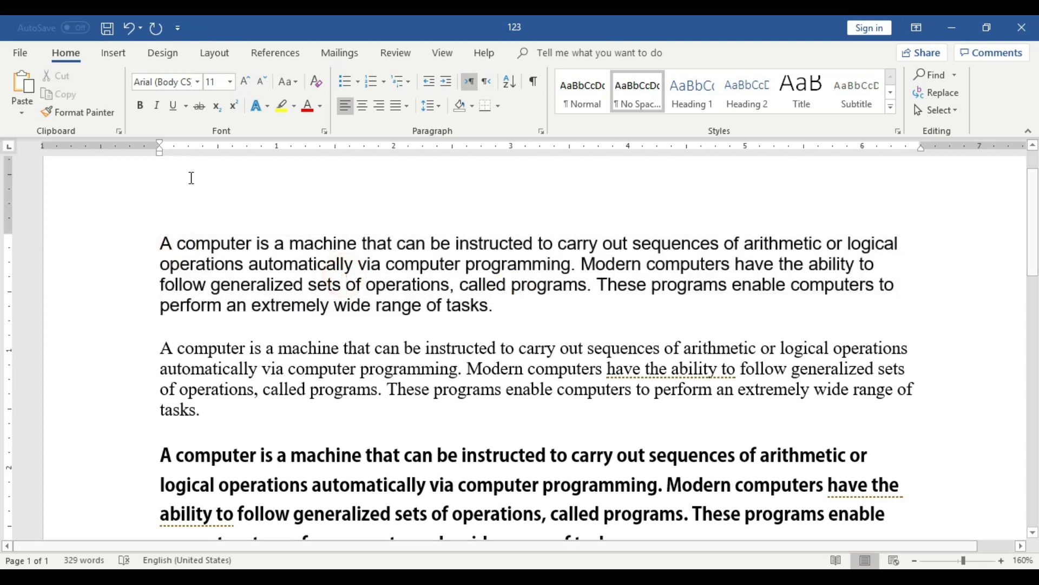
left_click_drag(251, 246, 188, 243)
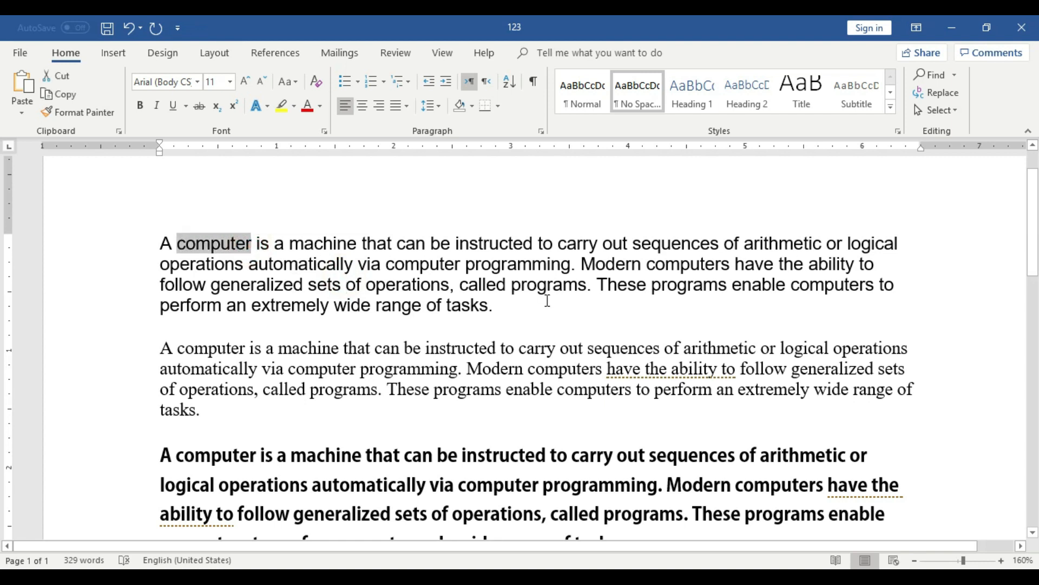
left_click(289, 244)
left_click_drag(179, 244, 358, 242)
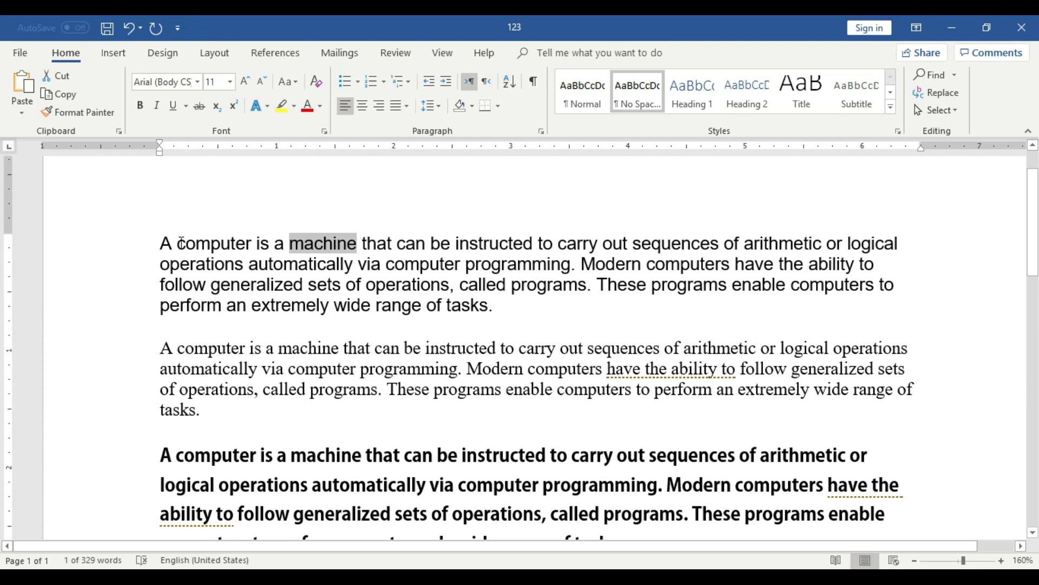
left_click_drag(178, 243, 252, 244)
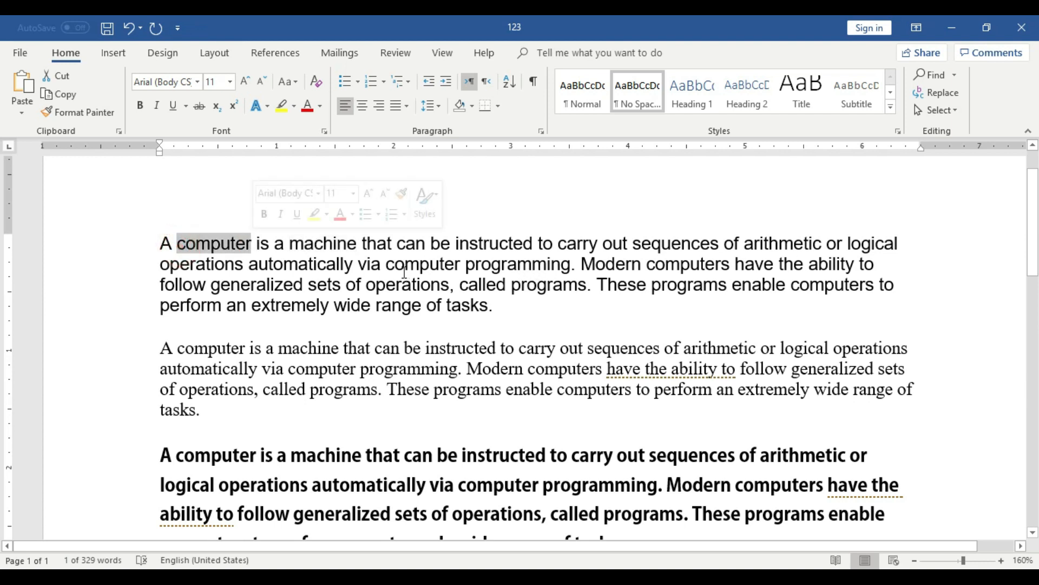
left_click_drag(386, 265, 465, 265)
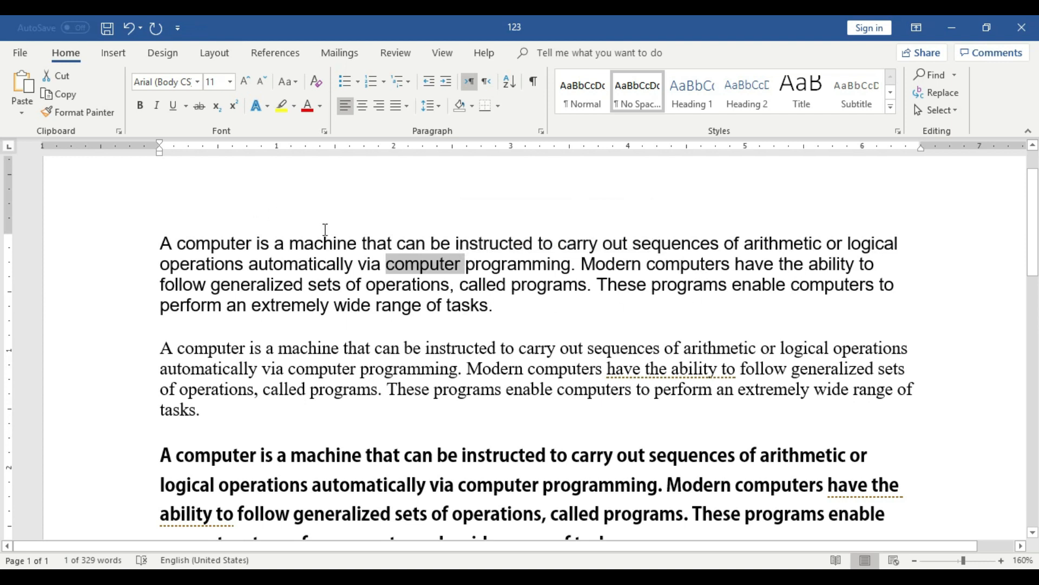
left_click(443, 287)
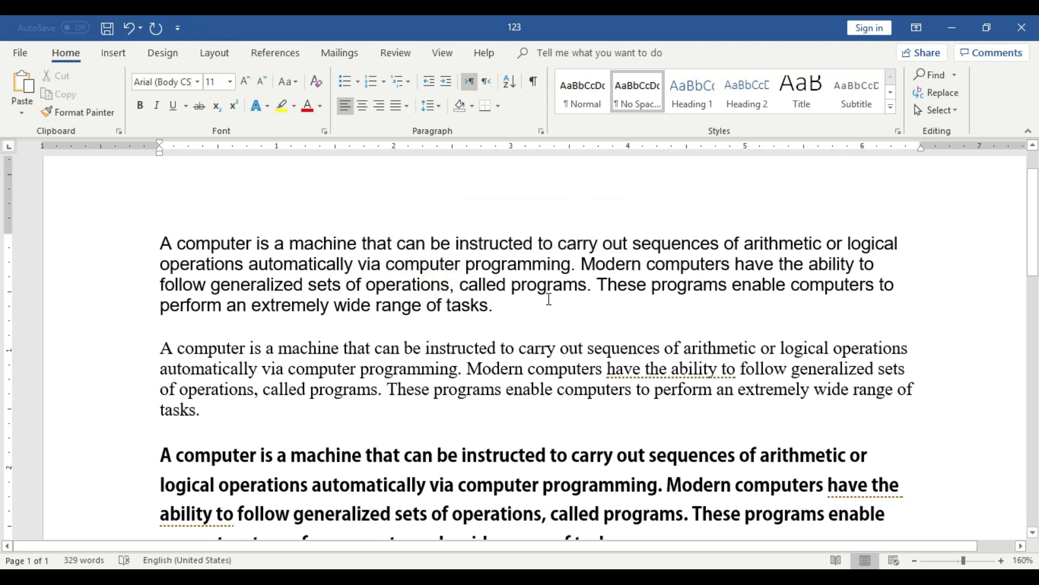
Set the font of only the first word "computer" in the first paragraph to Bahnschrift.
left_click(250, 244)
left_click_drag(250, 243, 178, 243)
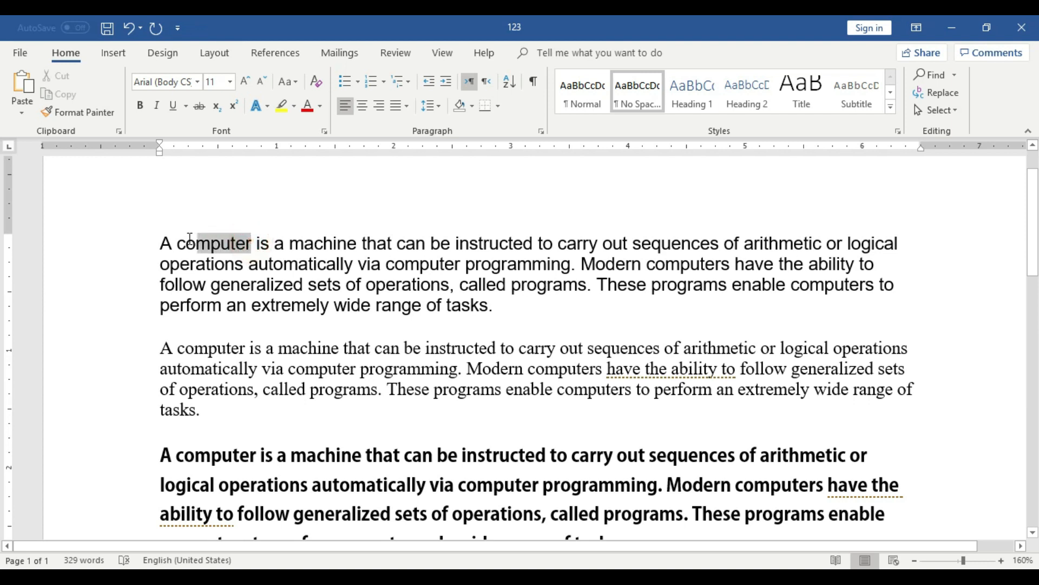
left_click(196, 79)
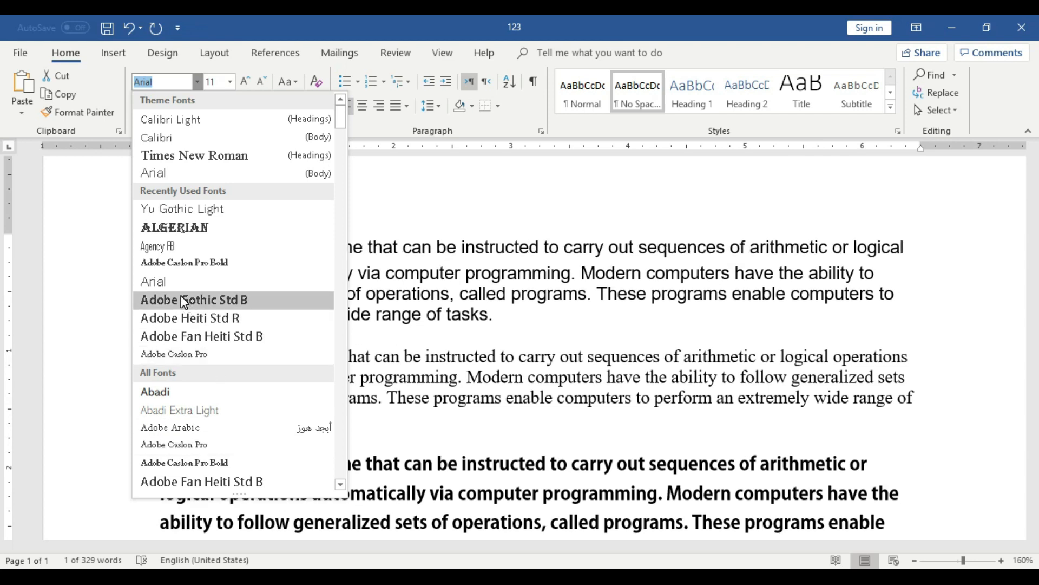
scroll(180, 333, "down", 2)
scroll(182, 337, "down", 4)
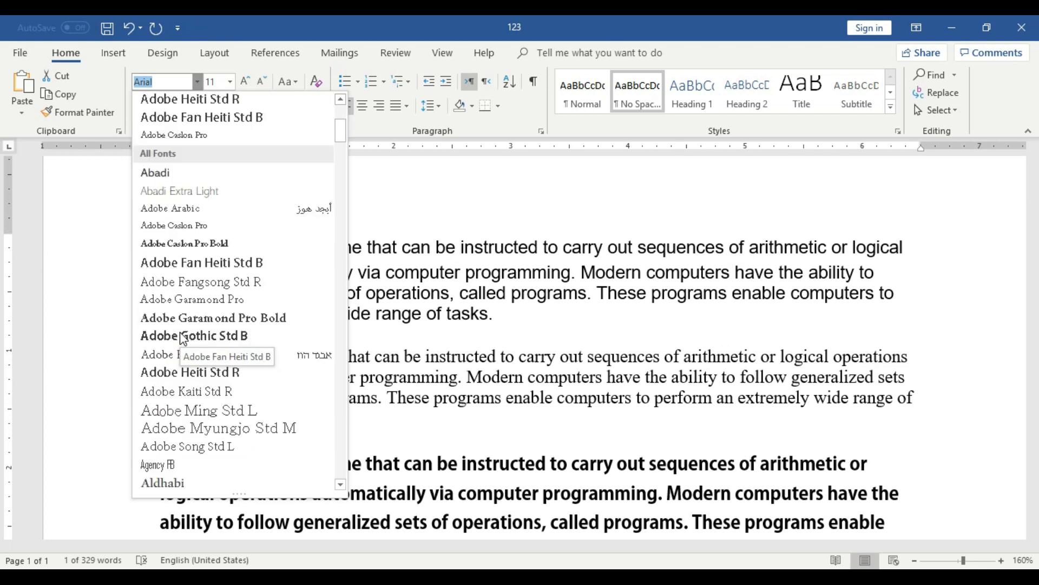
scroll(182, 336, "down", 3)
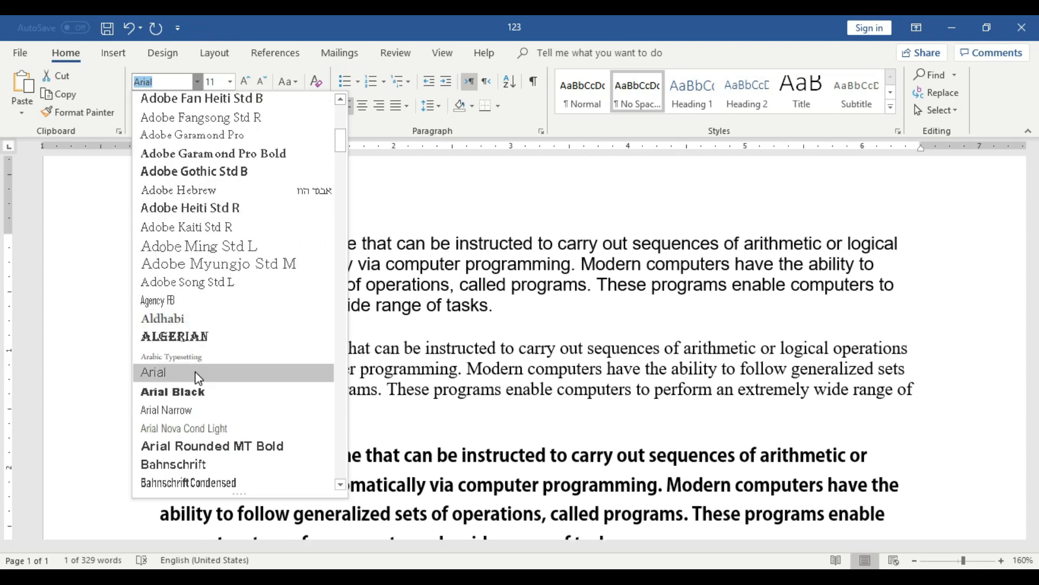
left_click(179, 353)
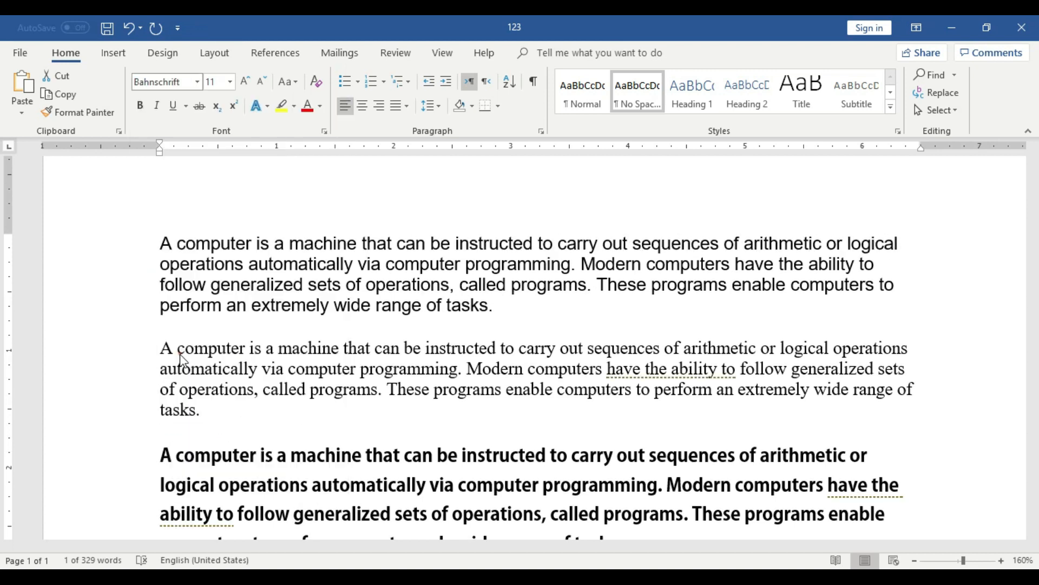
Check the font of the opening "A" in the first paragraph, just before the word "computer".
left_click(340, 271)
left_click(164, 245)
left_click(167, 243)
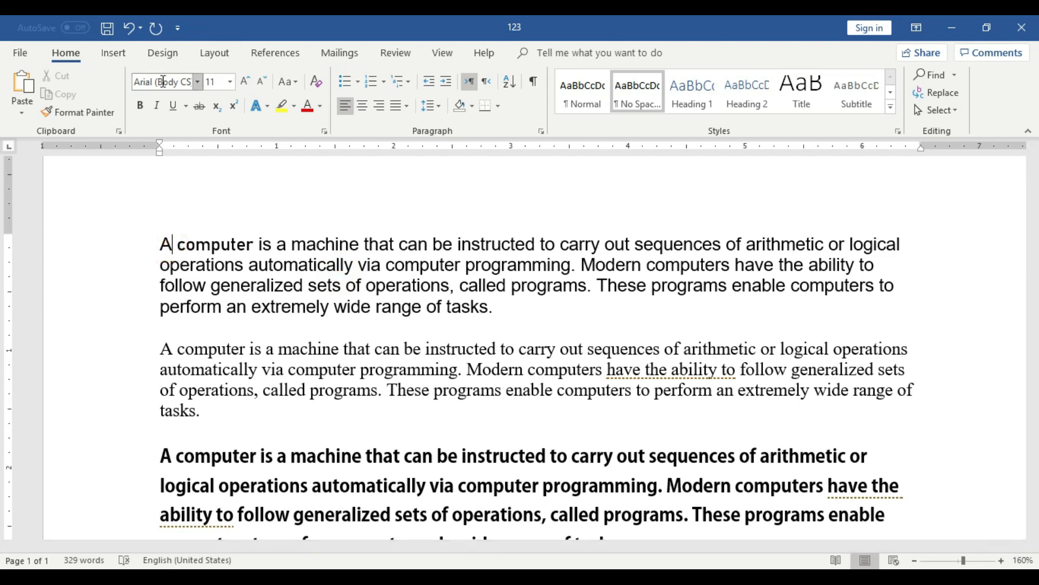
Set the font of the second "computer" in the first paragraph, before "programming", to Adobe Gothic Std B.
left_click(228, 243)
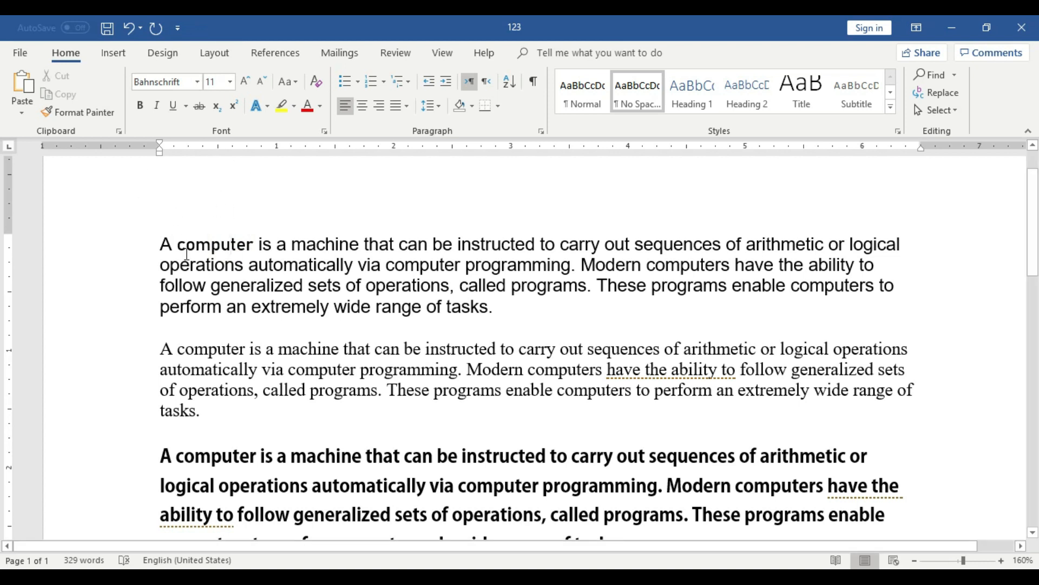
left_click_drag(386, 265, 460, 265)
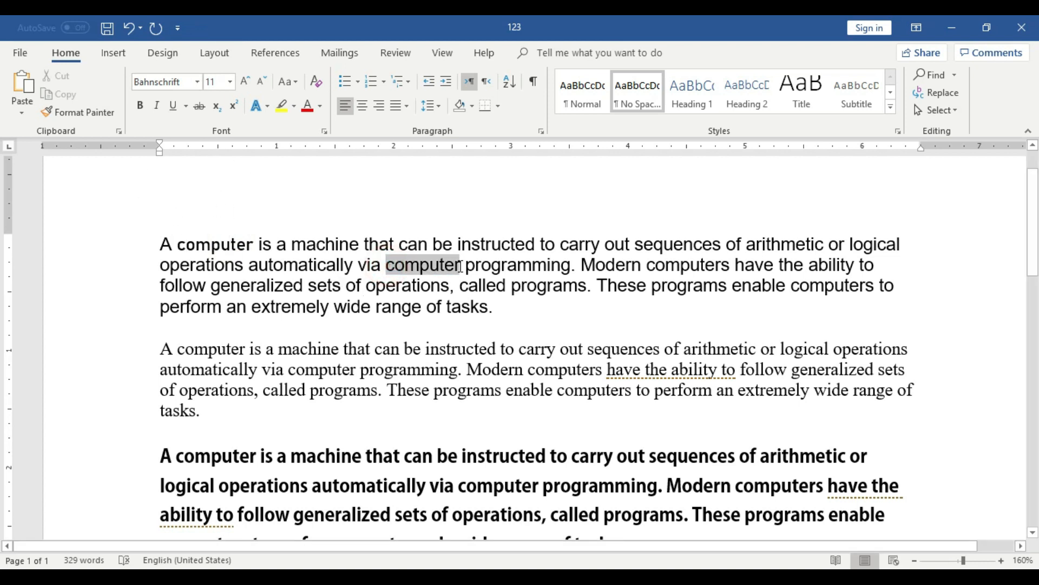
left_click(199, 80)
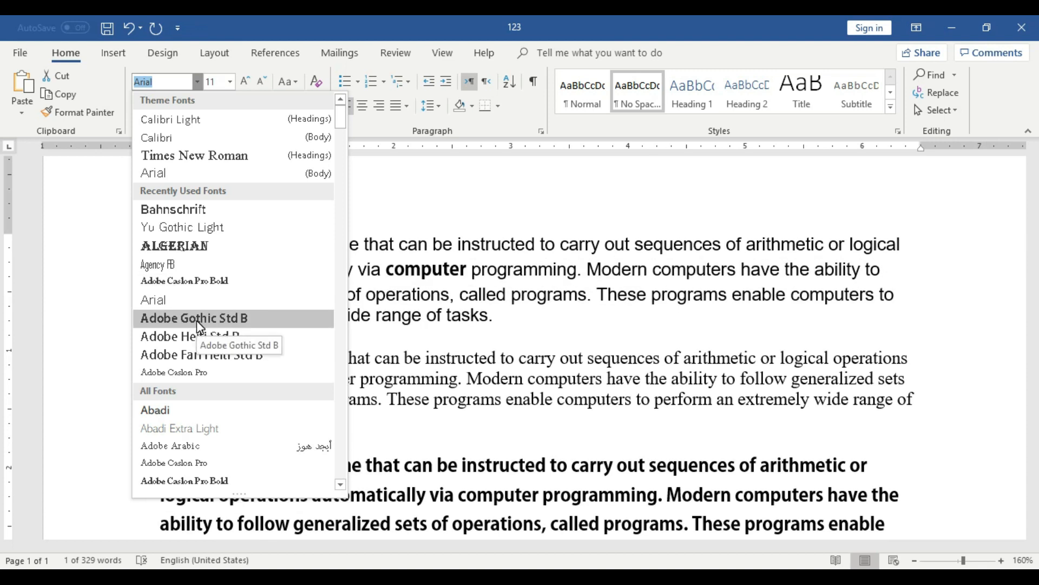
left_click(197, 320)
left_click(321, 357)
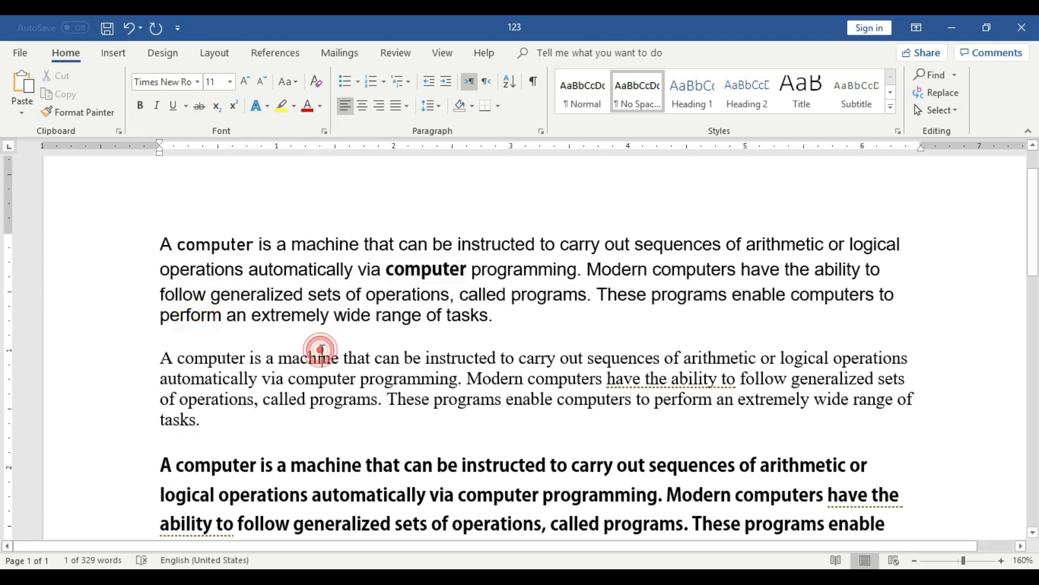
Highlight the first and second "computer" in the first paragraph in yellow.
double_click(232, 247)
left_click(280, 107)
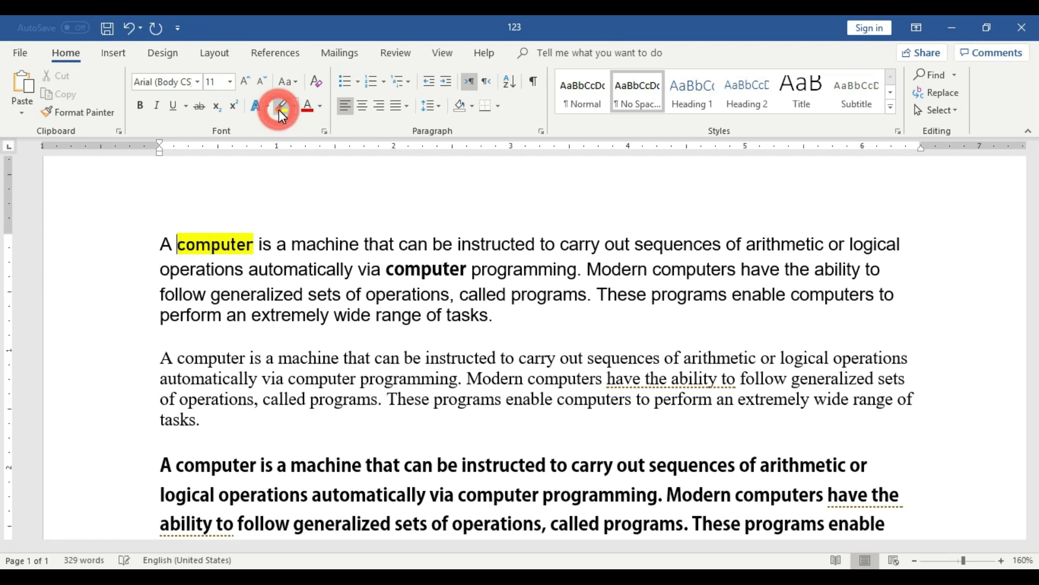
left_click_drag(388, 270, 472, 269)
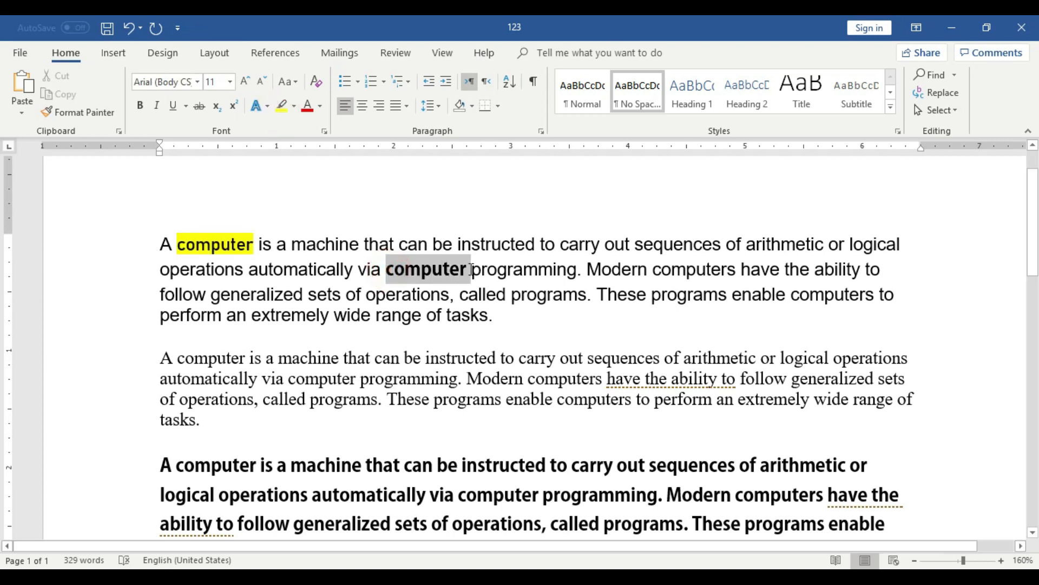
left_click(282, 107)
left_click(447, 300)
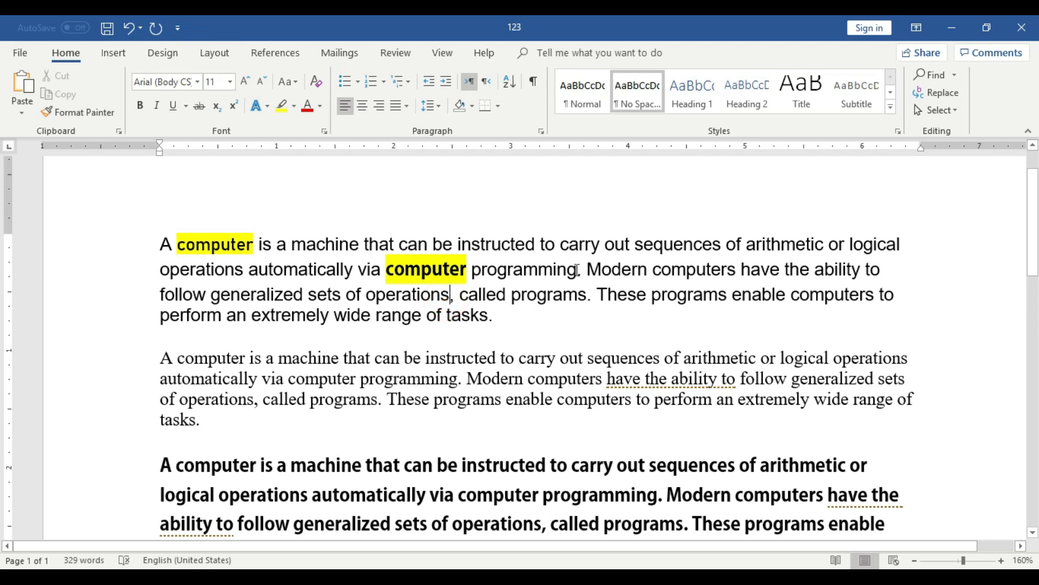
Select the whole first paragraph, and check the font of each of its two highlighted words.
left_click_drag(491, 325, 164, 235)
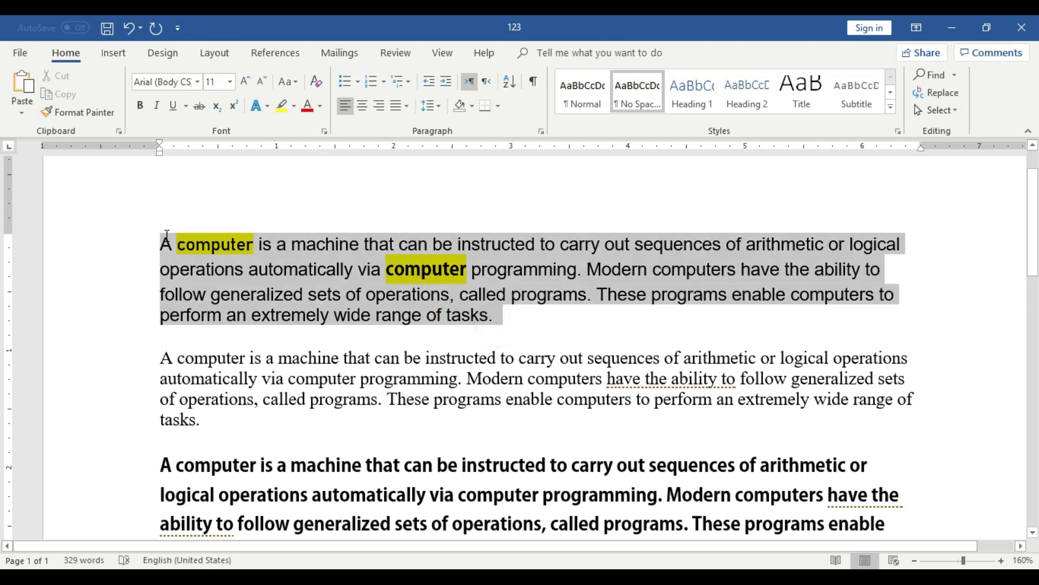
left_click(417, 339)
left_click(231, 242)
left_click(415, 272)
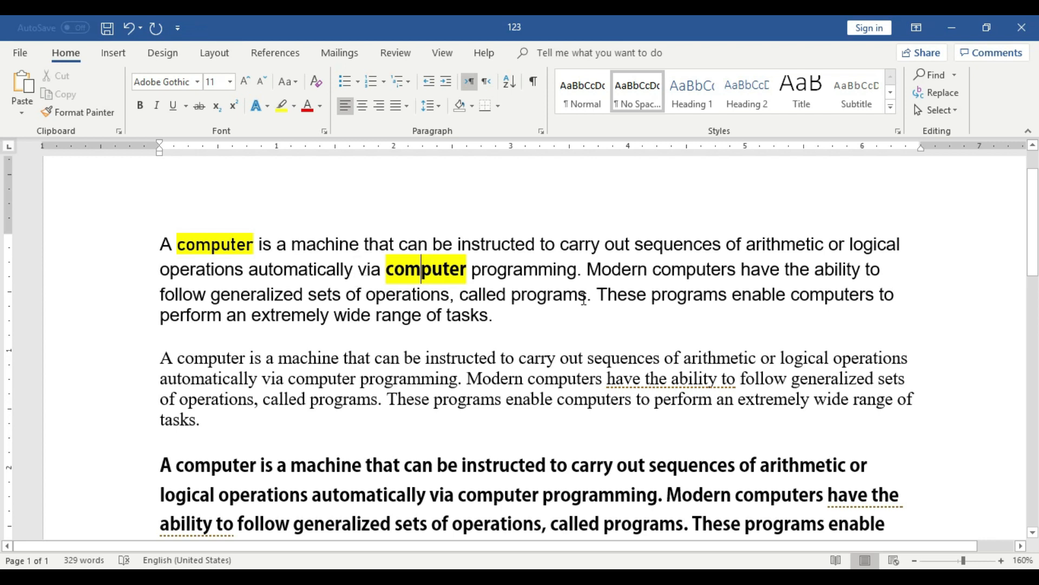
Set the font of "computers" after "Modern" in the first paragraph to Algerian.
left_click_drag(654, 268, 737, 269)
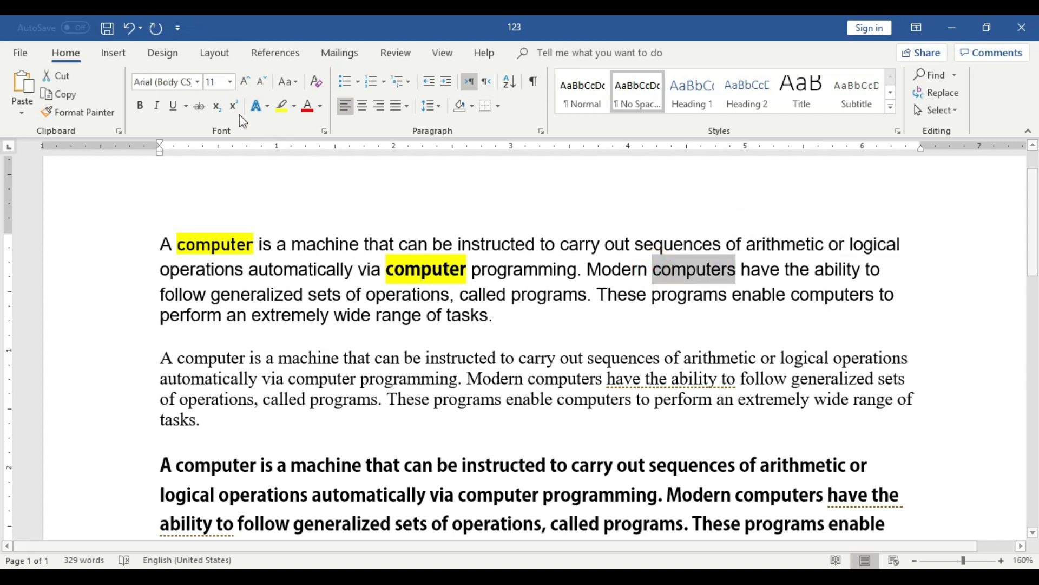
left_click(198, 81)
scroll(238, 356, "down", 3)
scroll(238, 356, "down", 4)
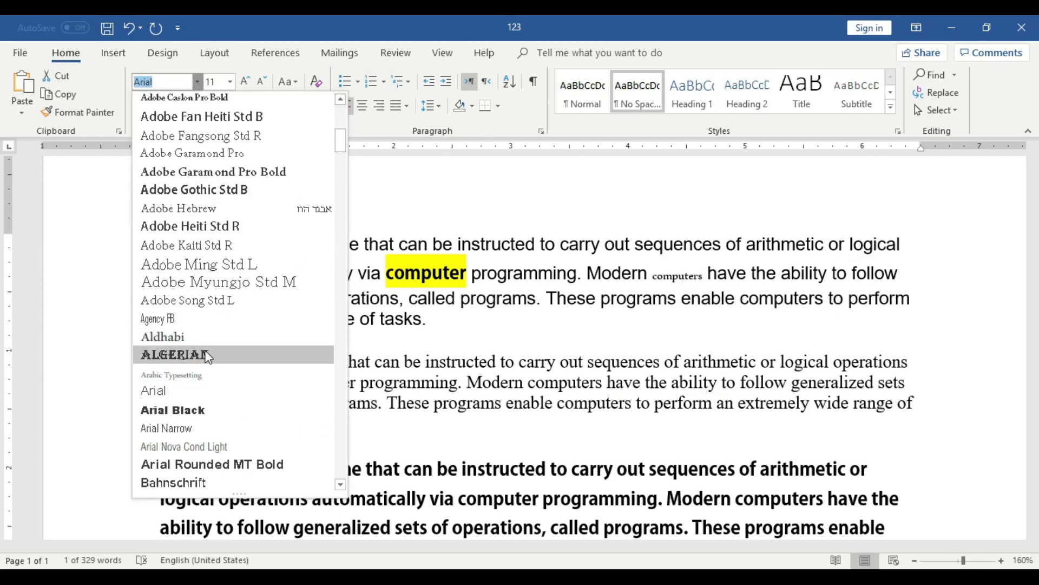
left_click(209, 356)
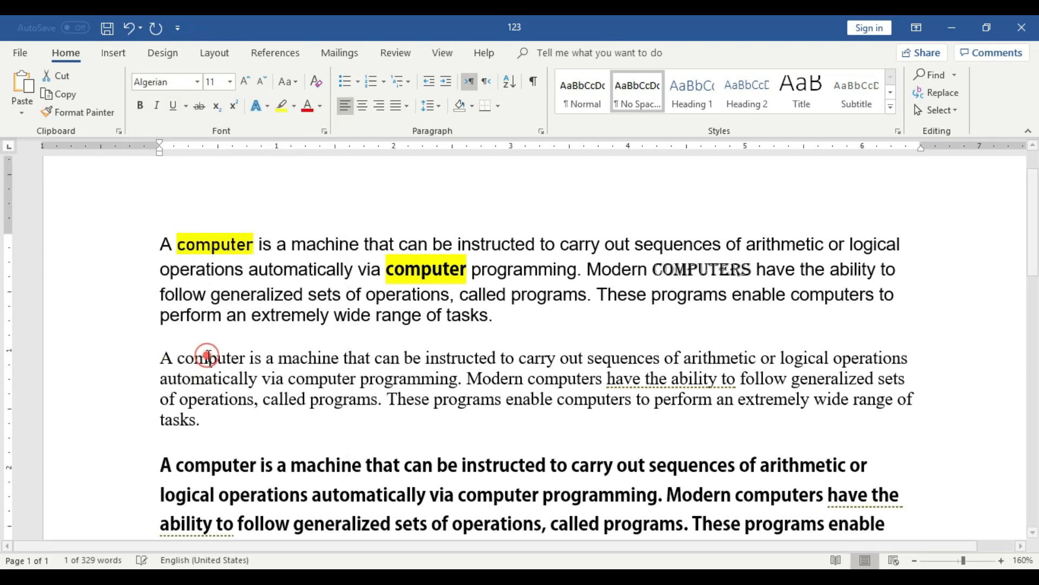
left_click(592, 333)
Highlight the word "computers" after "Modern" in the first paragraph in yellow.
left_click_drag(658, 274, 756, 273)
left_click(282, 107)
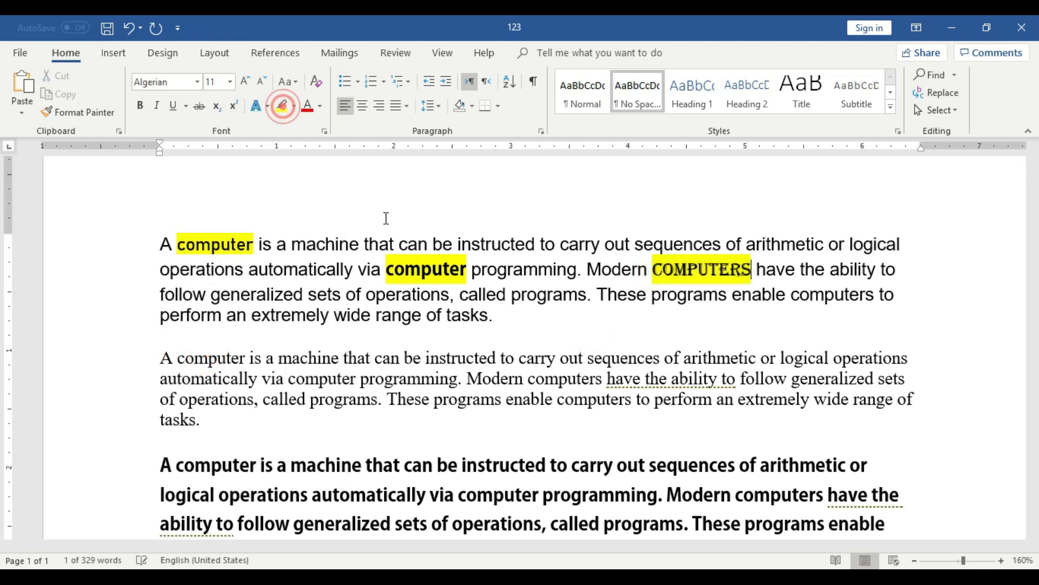
left_click(692, 328)
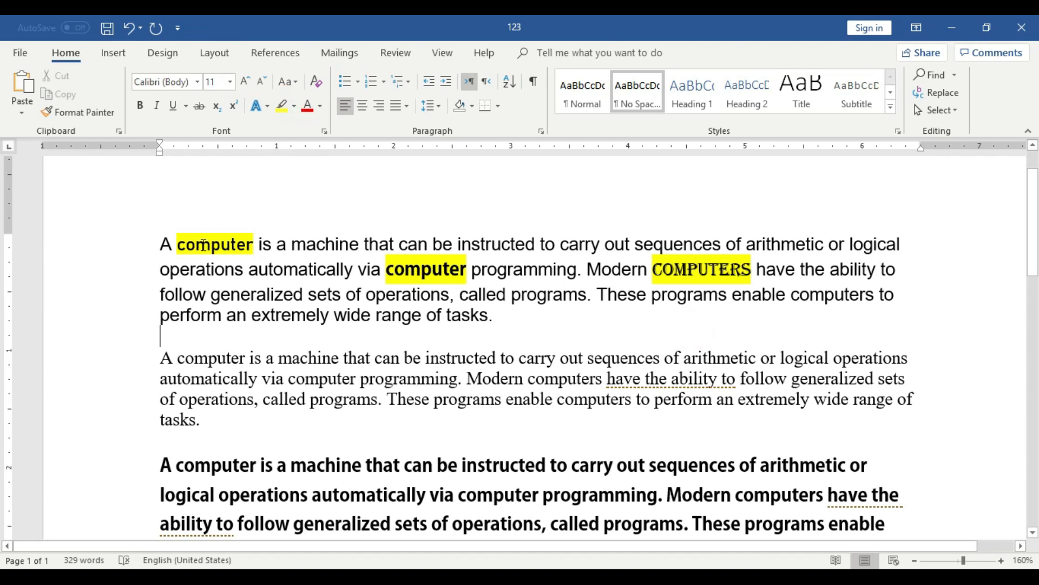
Compare the font shown for the whole first paragraph with the font of each of its three highlighted words.
left_click_drag(505, 316, 140, 235)
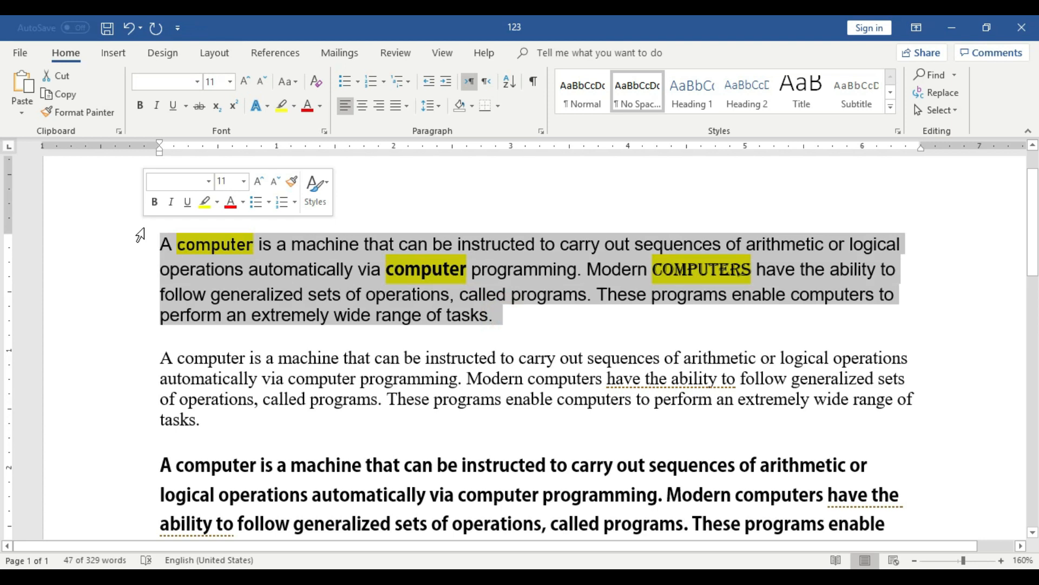
left_click(291, 298)
left_click(201, 241)
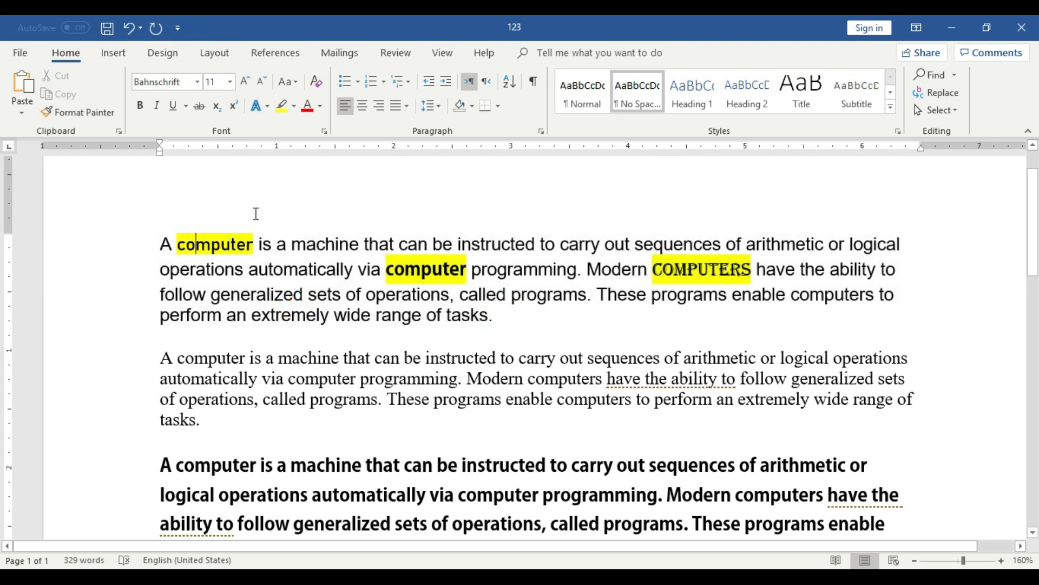
left_click(430, 263)
left_click(725, 260)
Check the font size of the whole first paragraph and of each of its three highlighted words.
left_click_drag(494, 314, 160, 242)
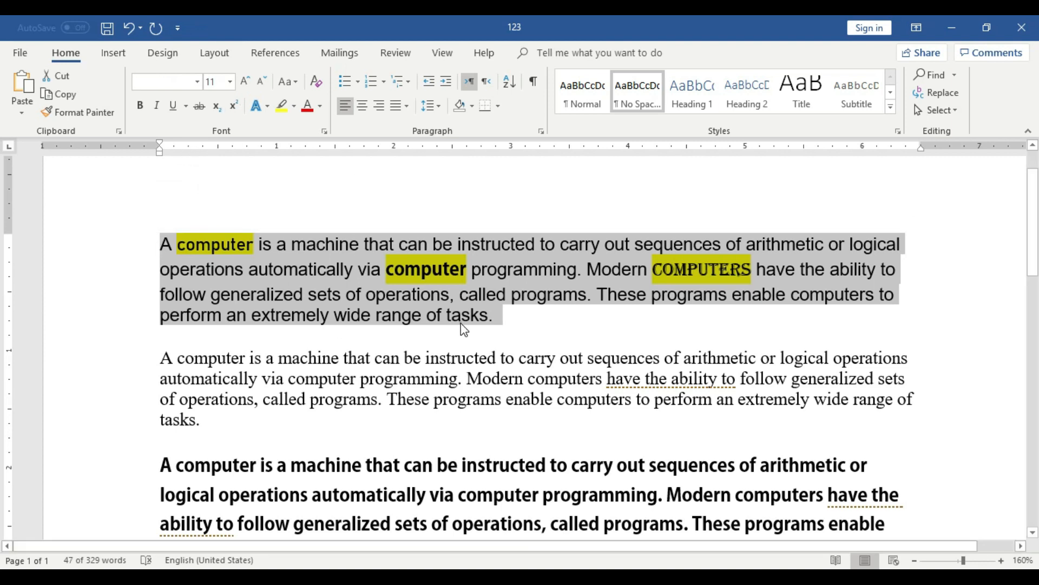
left_click(495, 316)
left_click_drag(495, 315, 165, 245)
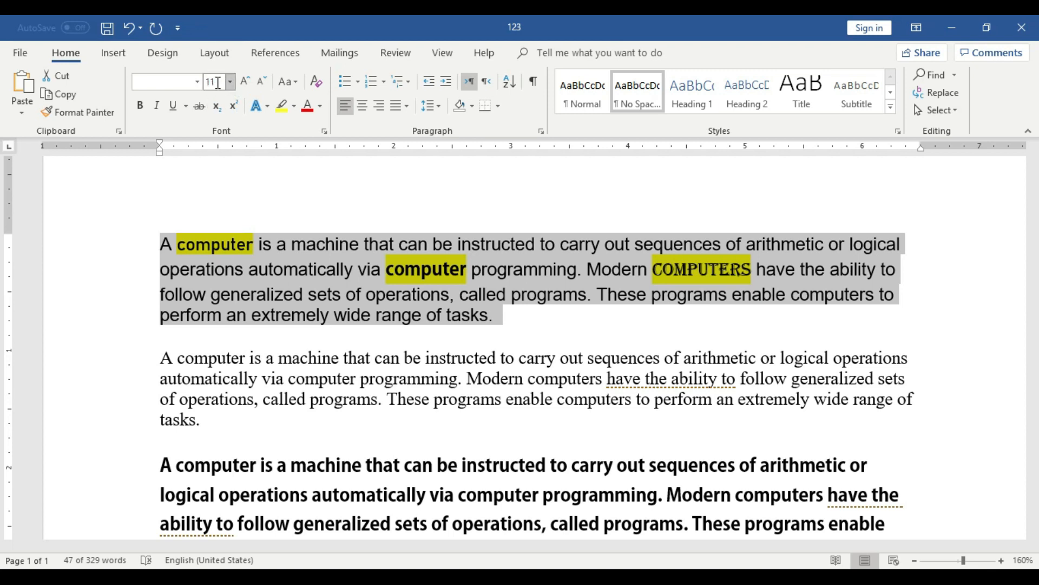
left_click(540, 290)
mouse_move(180, 241)
left_mouse_down()
mouse_move(252, 244)
mouse_move(177, 244)
left_mouse_up()
left_click(252, 244)
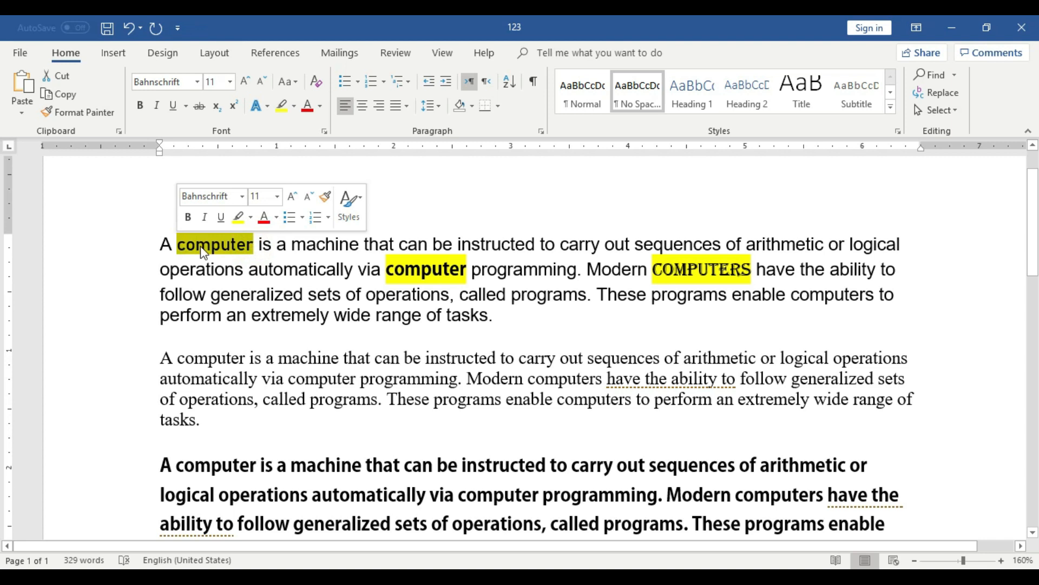
left_click_drag(470, 269, 387, 269)
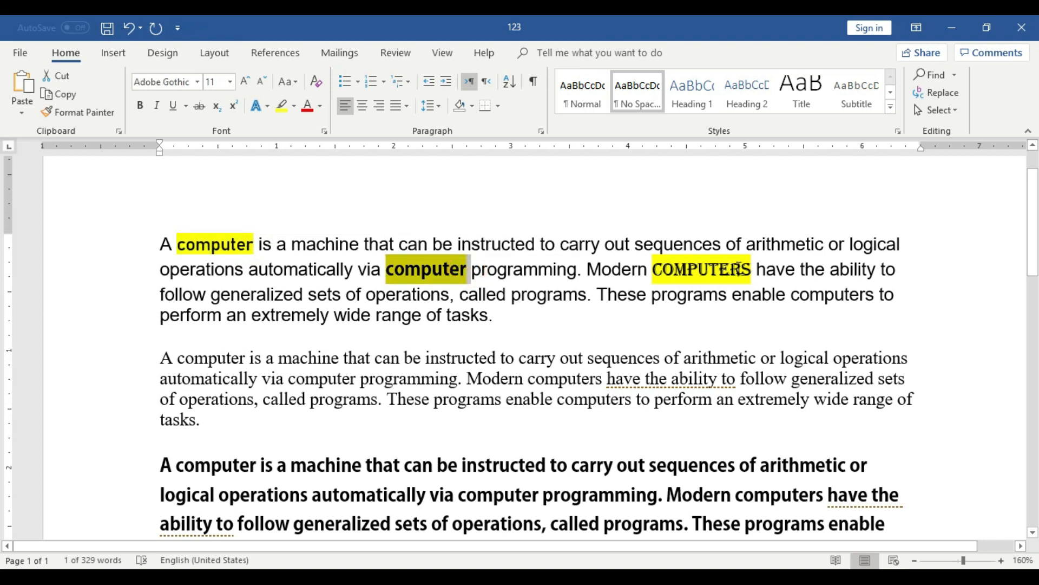
left_click_drag(751, 267, 652, 269)
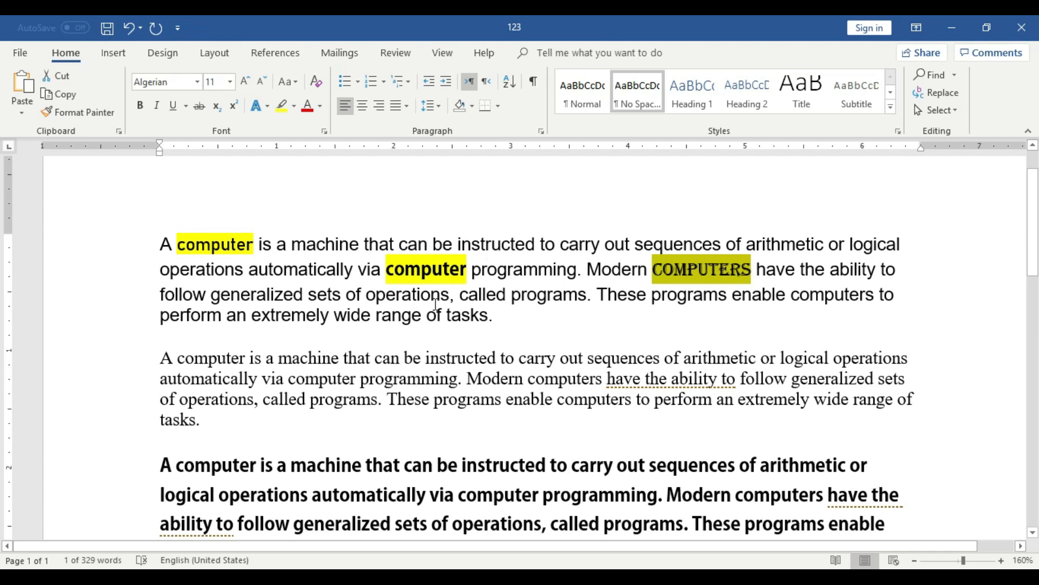
left_click(306, 269)
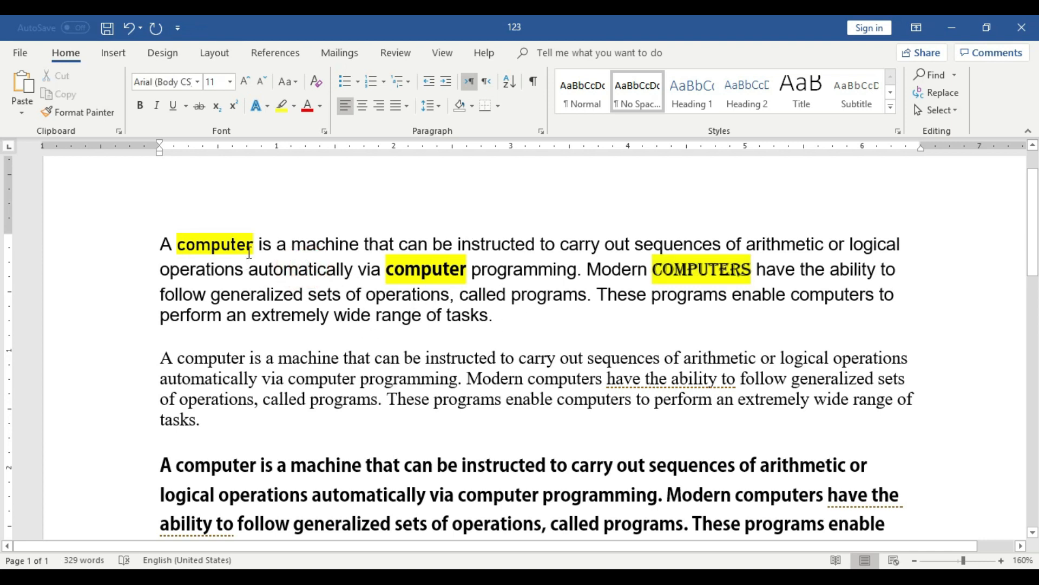
Set the font size of the first highlighted "computer" in the first paragraph to 18.
left_click_drag(253, 244, 177, 244)
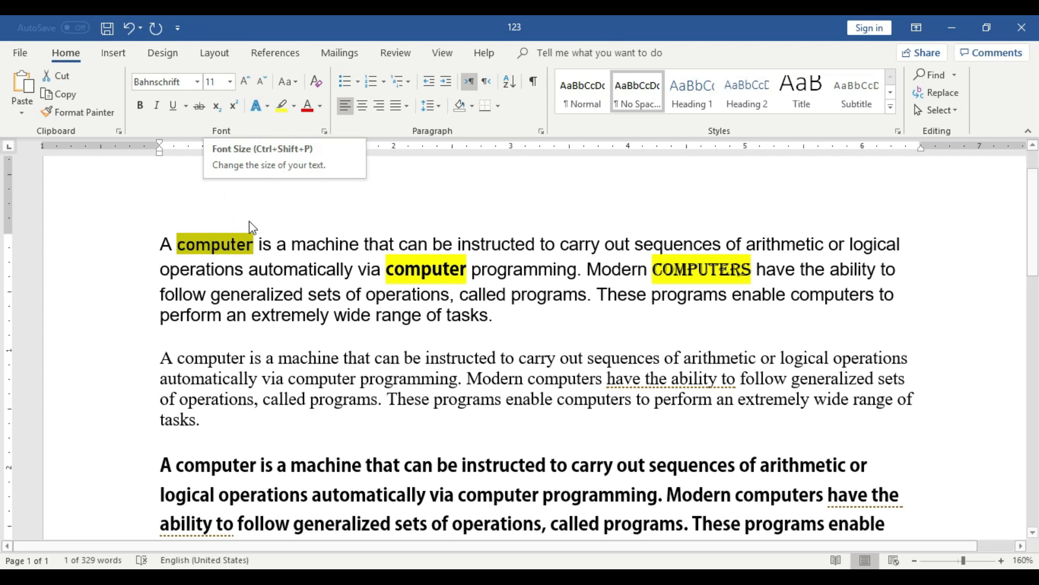
left_click(230, 81)
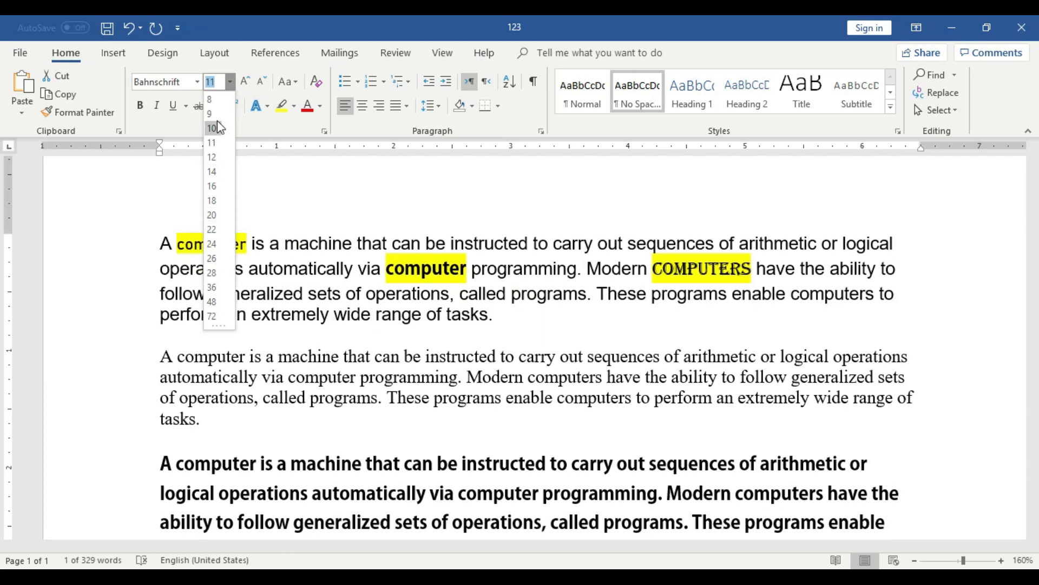
left_click(211, 201)
left_click(303, 297)
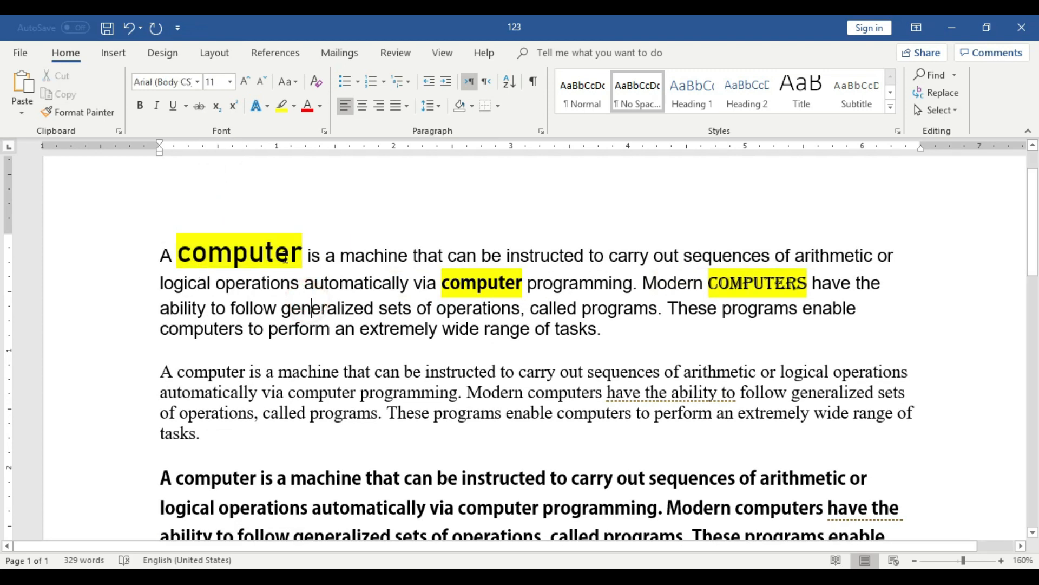
Set the font size of the second highlighted "computer" and of the highlighted "computers" after "Modern" to 18.
left_click_drag(441, 283, 522, 283)
left_click(230, 82)
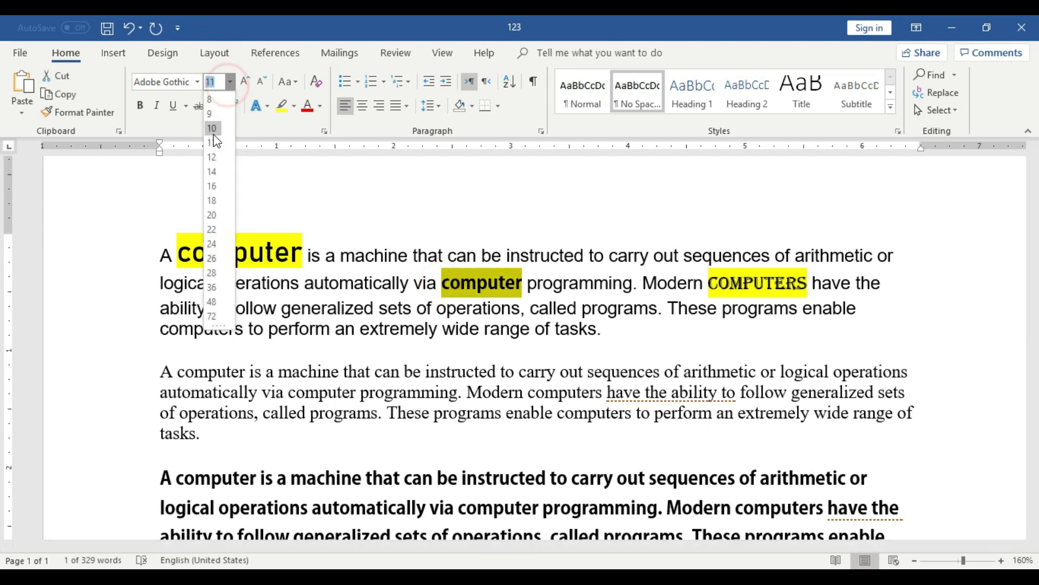
left_click(212, 201)
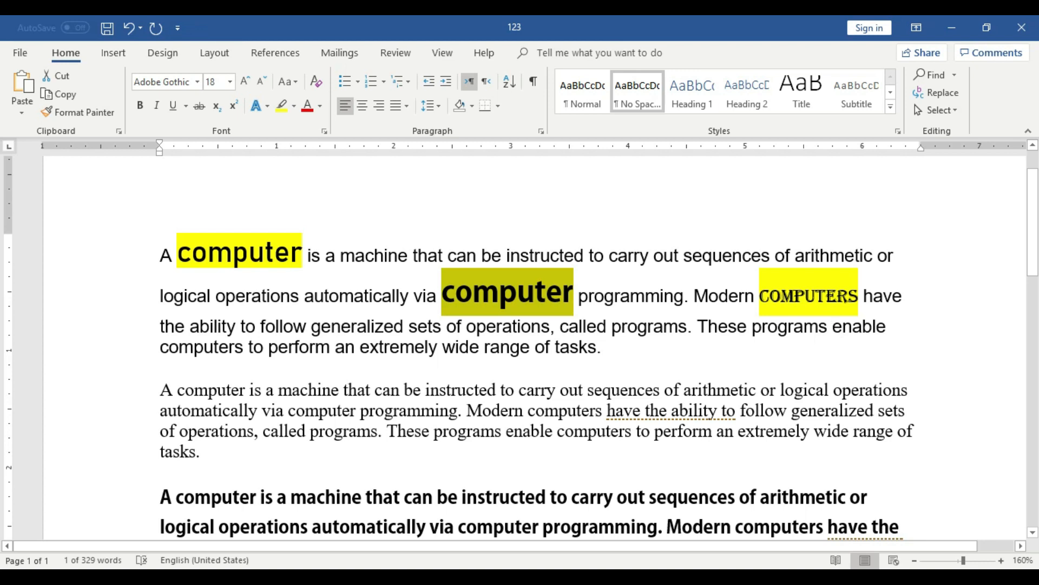
left_click_drag(761, 296, 863, 295)
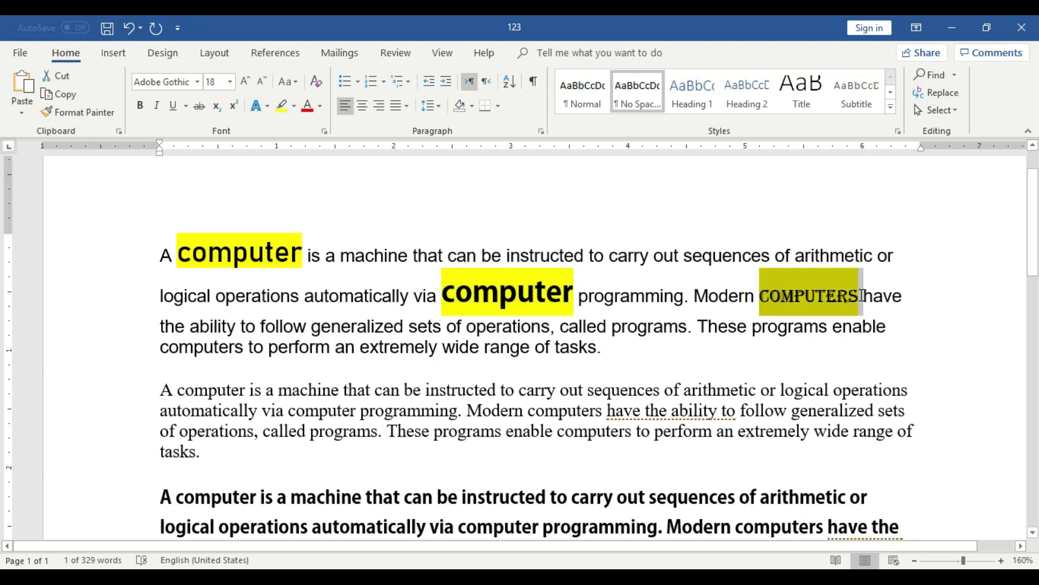
left_click(230, 81)
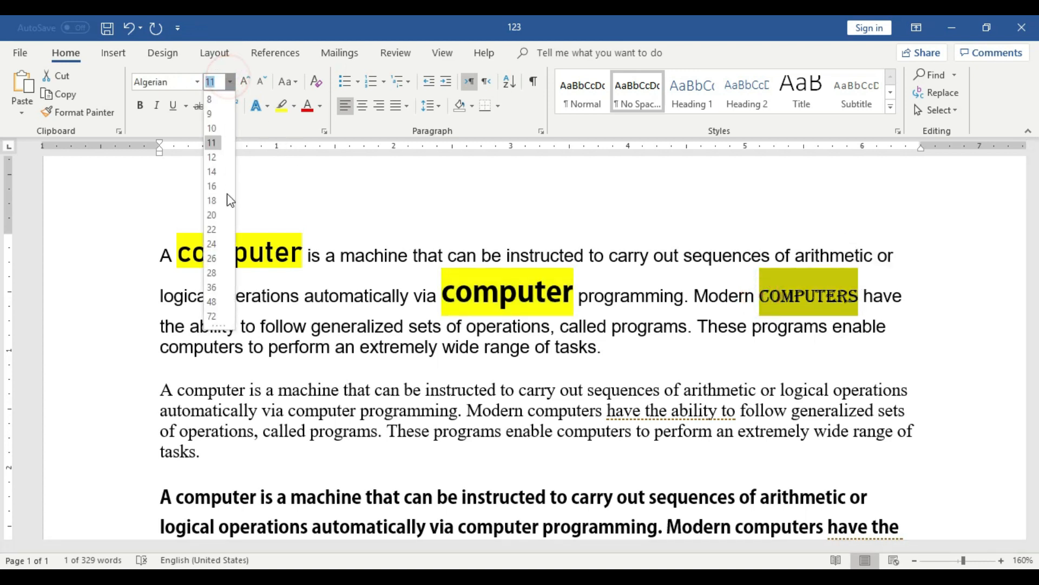
left_click(229, 201)
left_click(591, 340)
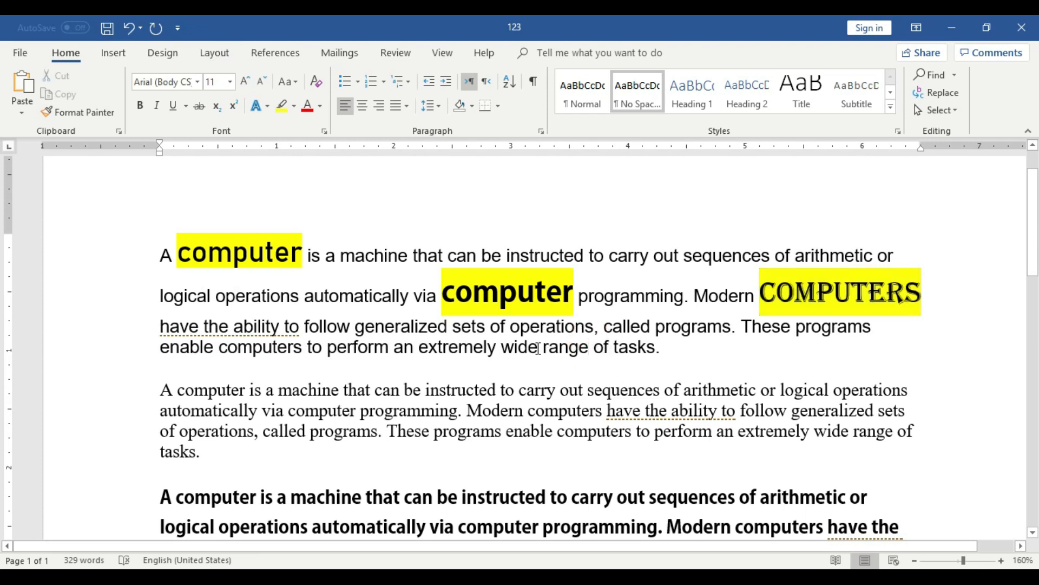
Select the whole first paragraph, and check the font and size of its unhighlighted text at several spots.
left_click_drag(669, 351, 160, 254)
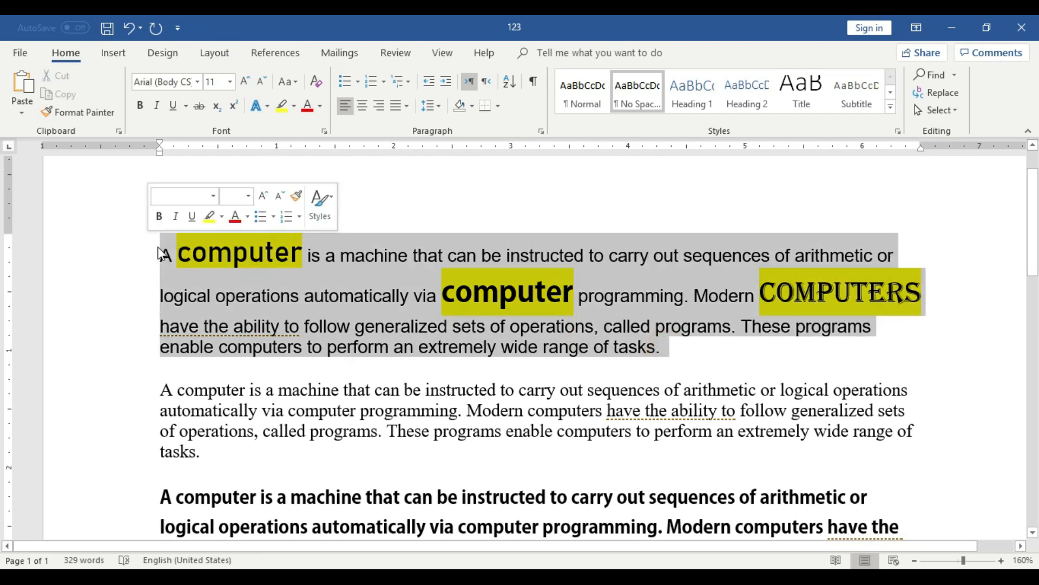
left_click(556, 342)
left_click(636, 346)
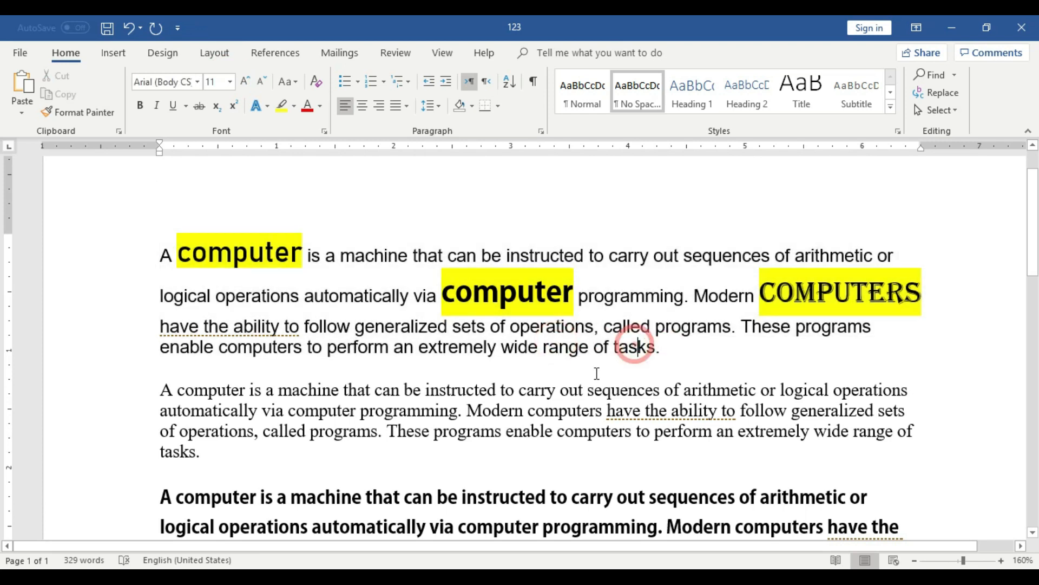
left_click(355, 254)
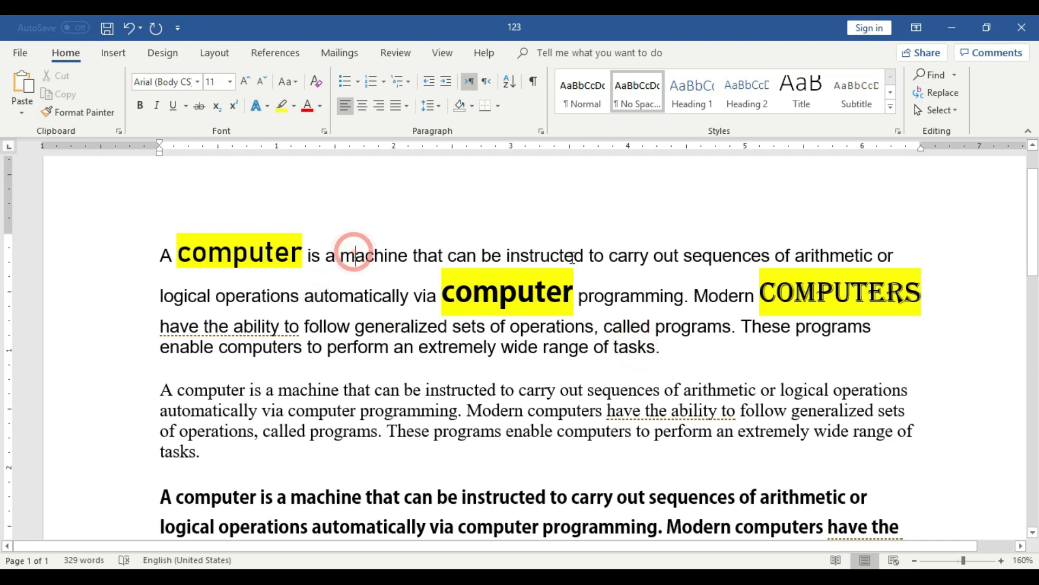
left_click(634, 327)
Check the font and size of each of the three highlighted words in the first paragraph.
left_click(224, 243)
left_click(537, 297)
left_click(845, 298)
left_click(262, 249)
left_click(498, 299)
left_click(817, 297)
left_click(256, 251)
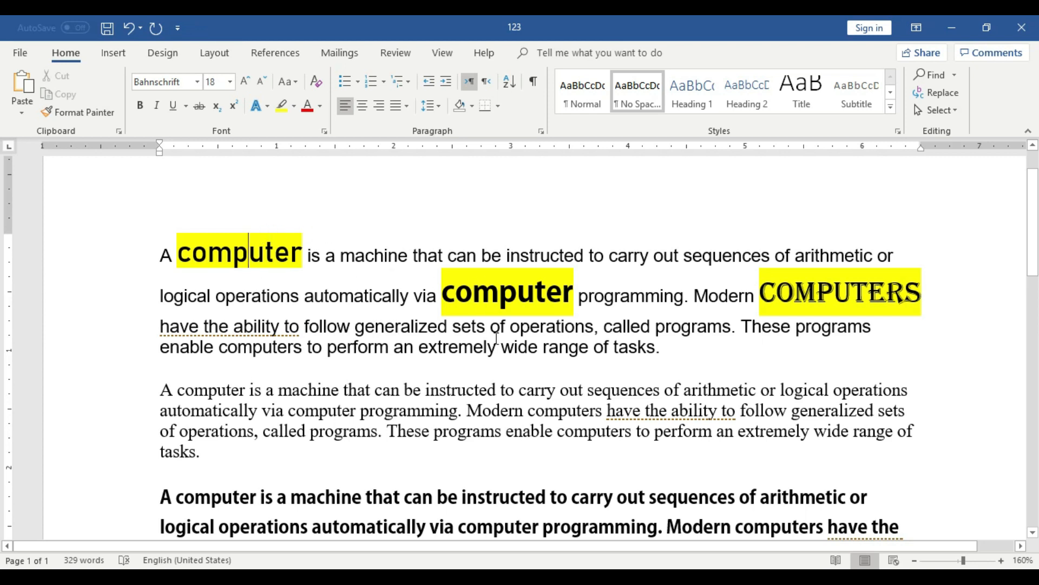
scroll(496, 339, "down", 2)
scroll(496, 338, "up", 3)
triple_click(675, 388)
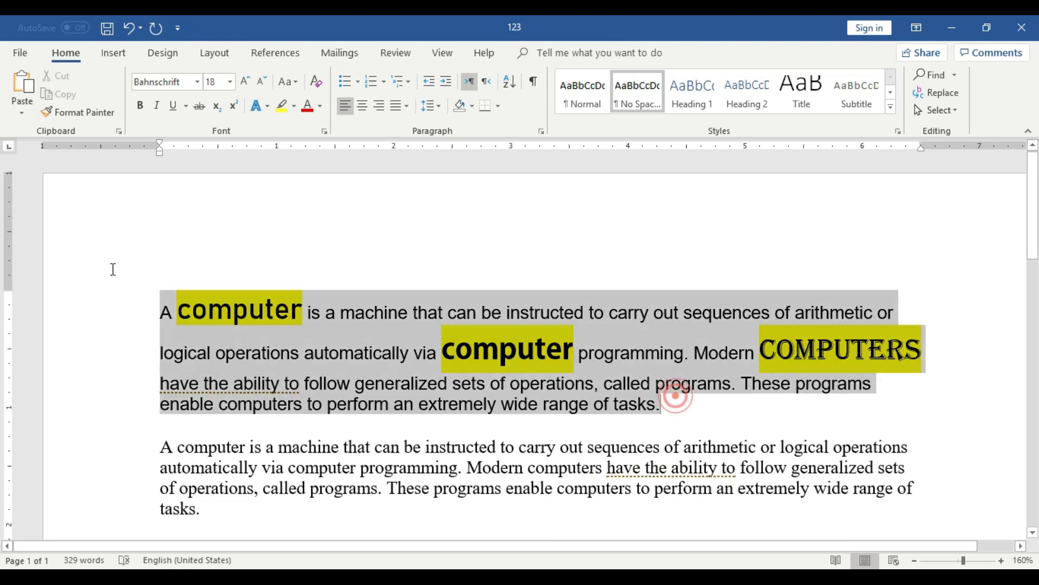
scroll(469, 391, "down", 4)
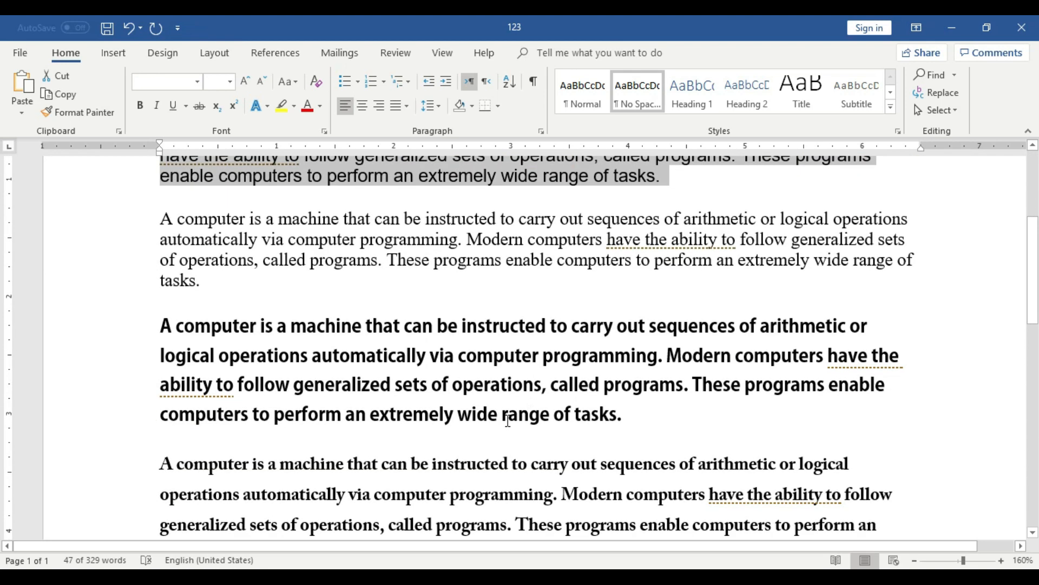
scroll(198, 308, "up", 1)
Select the whole second paragraph, increase its font size stepwise to 14, and reduce it one step to 12.
left_click(214, 336)
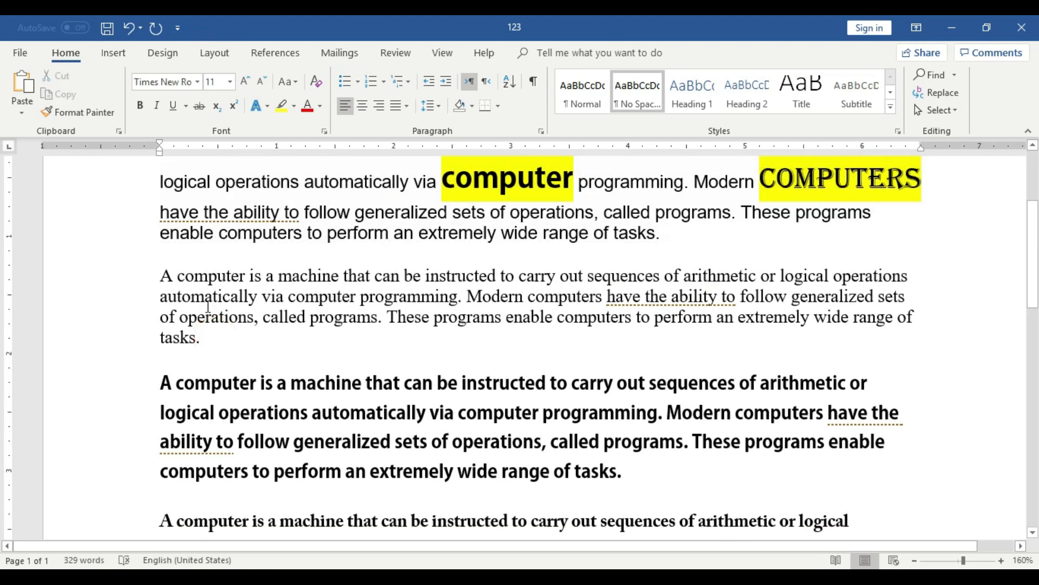
left_click(261, 275)
left_click_drag(212, 337, 153, 276)
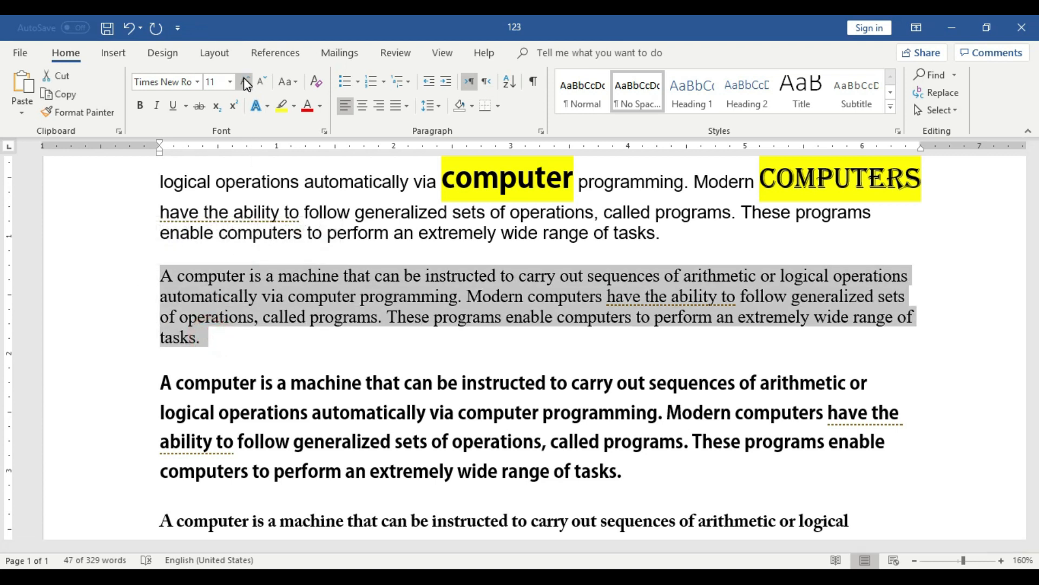
left_click(74, 53)
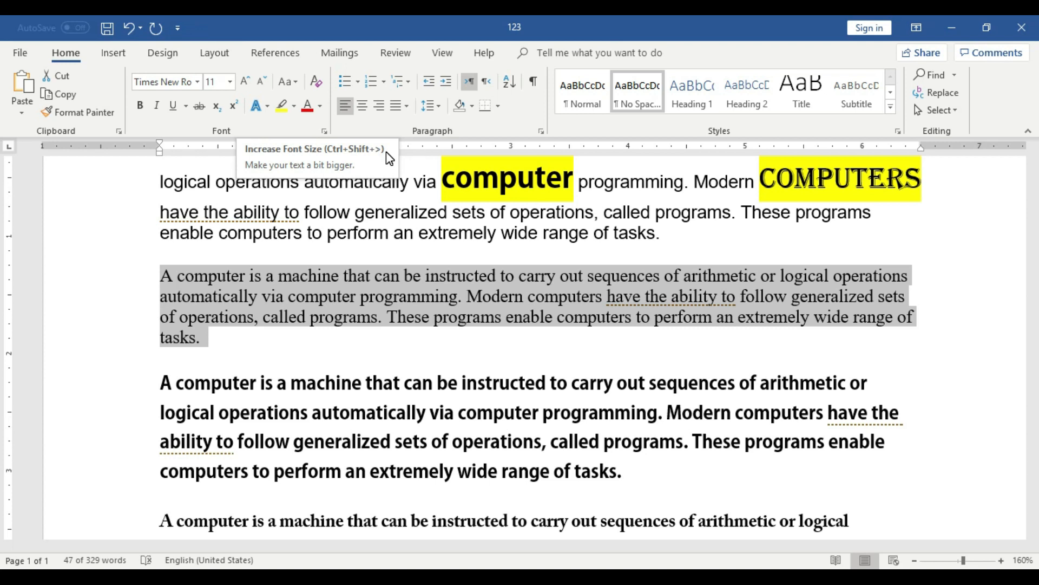
left_click(205, 339)
left_click_drag(205, 338, 160, 273)
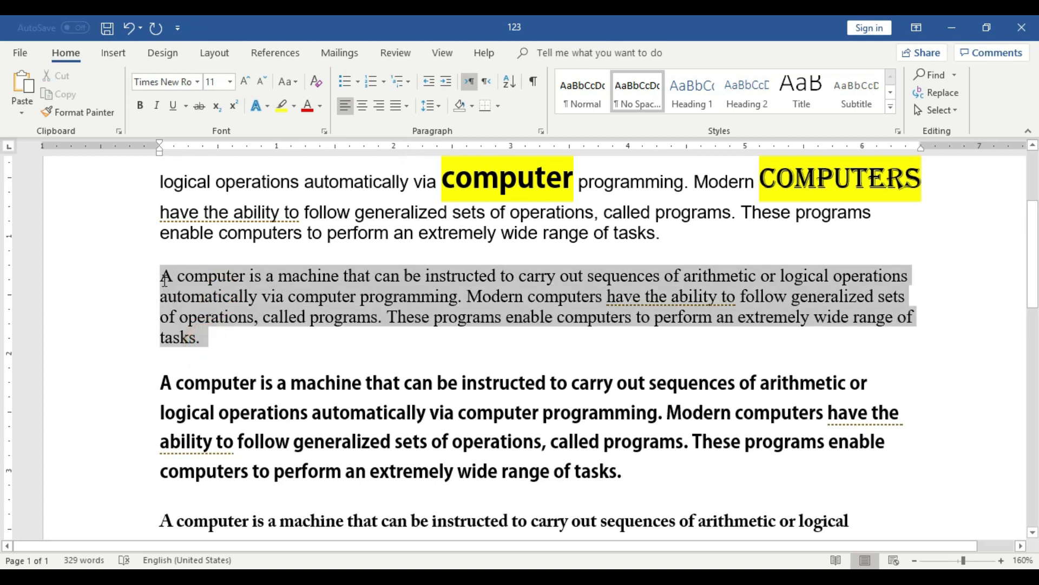
left_click(247, 82)
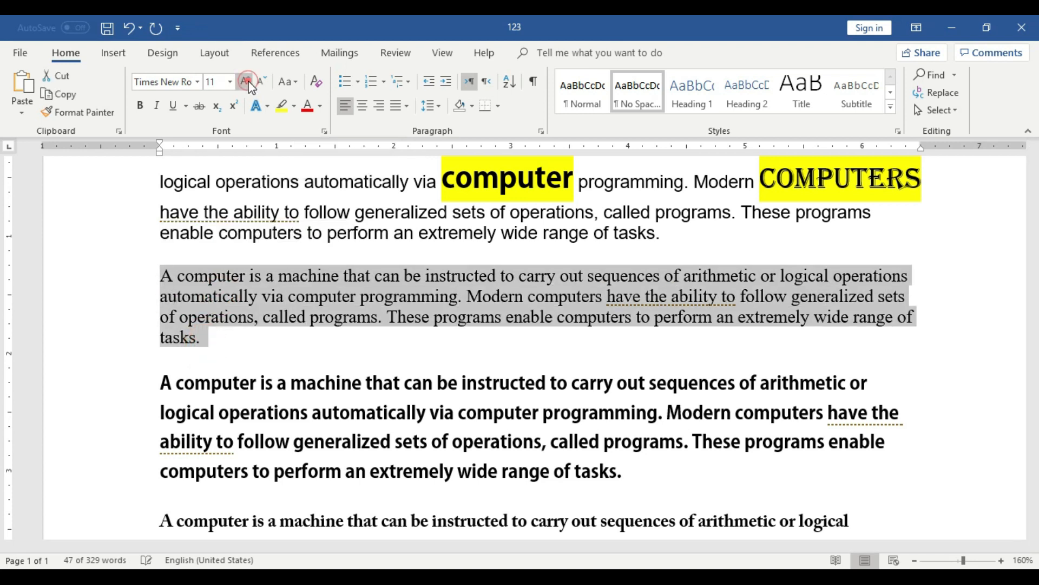
left_click(248, 82)
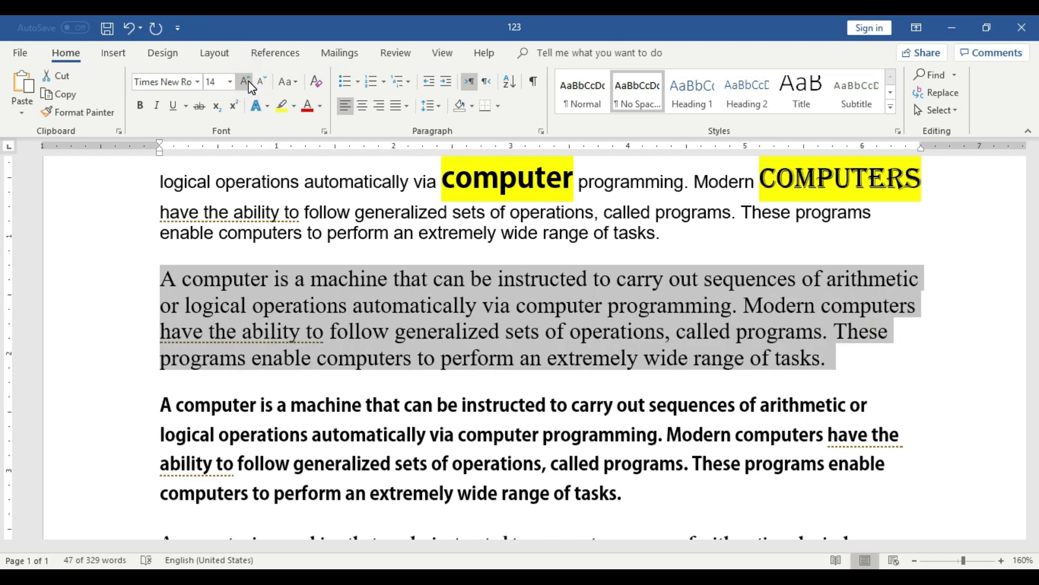
left_click(263, 82)
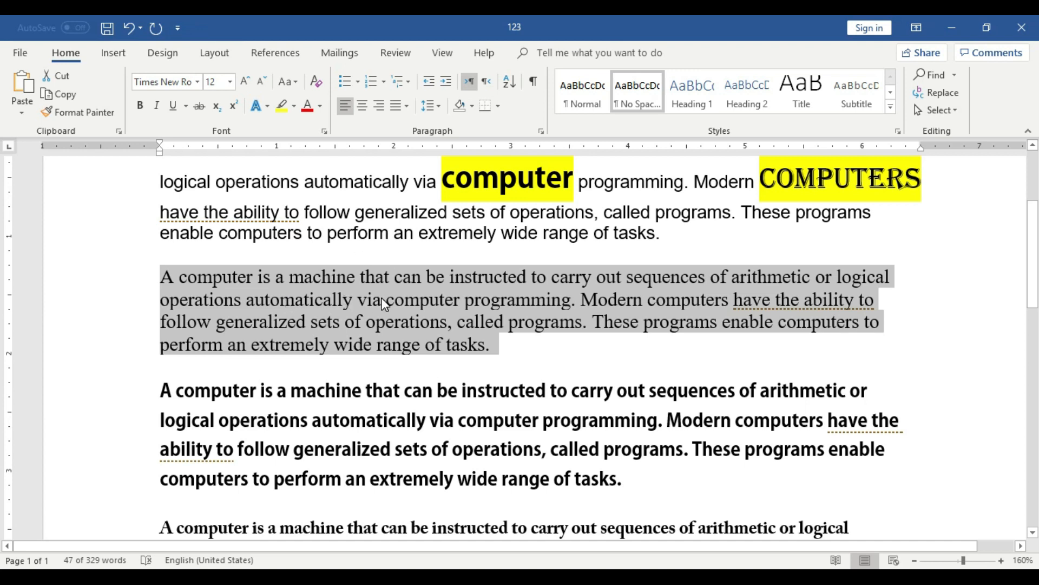
Increase the selected second paragraph's font size step by step from 12 to 20.
left_click(245, 82)
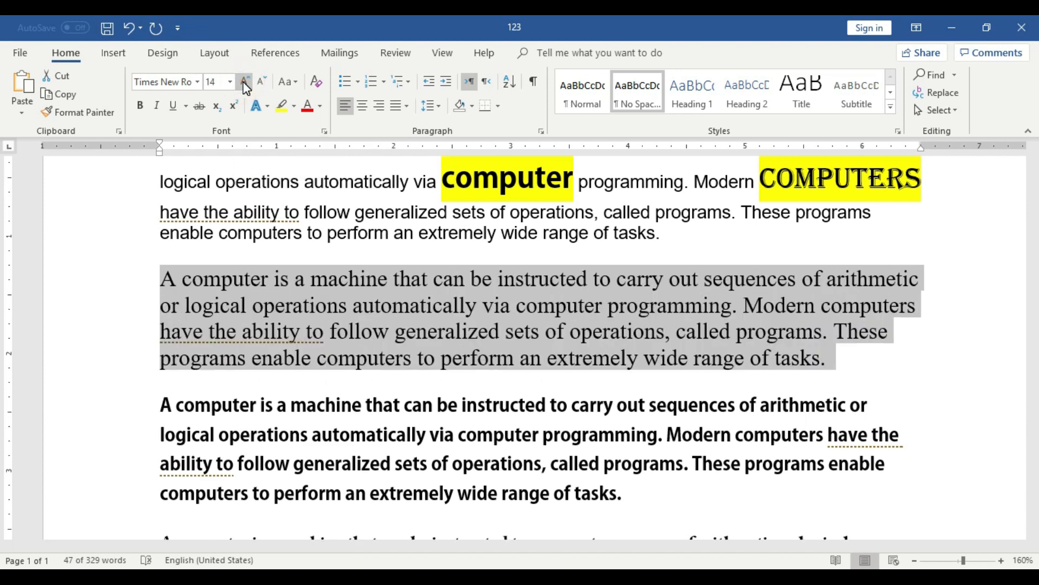
left_click(243, 82)
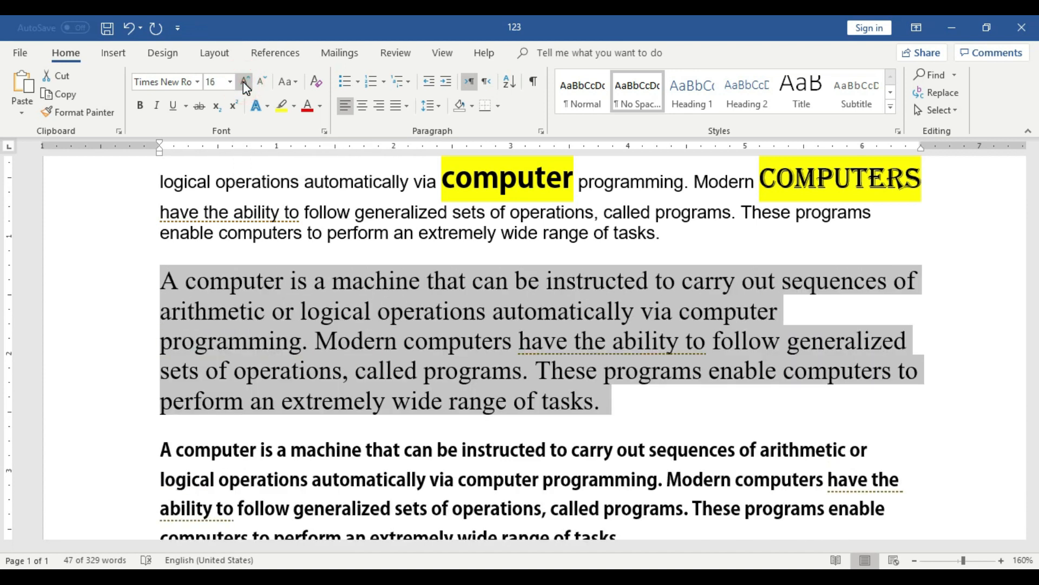
left_click(245, 82)
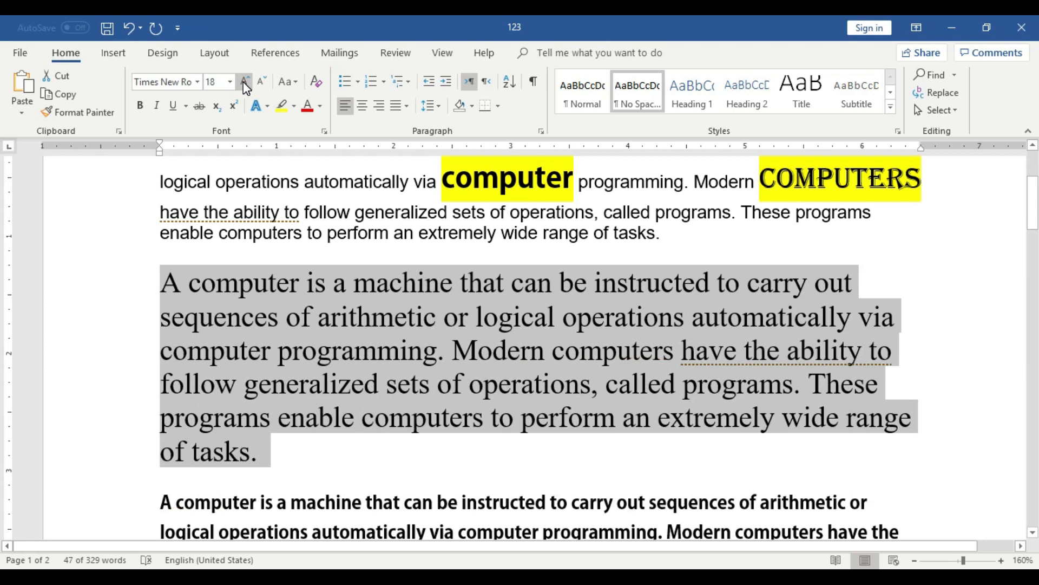
left_click(245, 82)
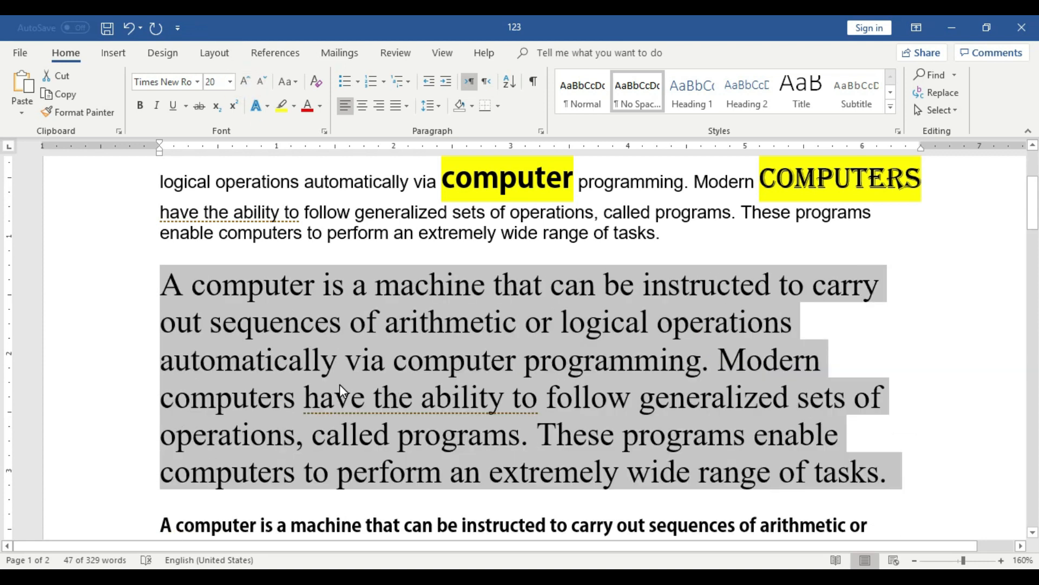
Zoom out to compare the enlarged second paragraph with the surrounding text, and return the zoom to 100%.
left_click(914, 560)
left_click(914, 560)
left_click(914, 560)
left_click(913, 560)
left_click(914, 560)
left_click(913, 560)
left_click(913, 560)
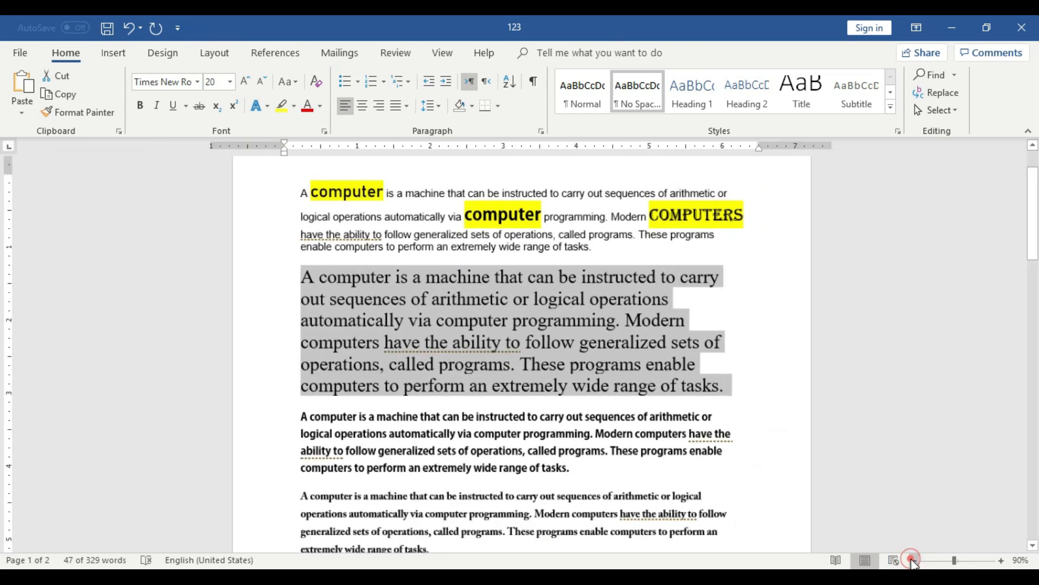
left_click(704, 413)
left_click(428, 358)
left_click(357, 317)
left_click(402, 219)
left_click(392, 256)
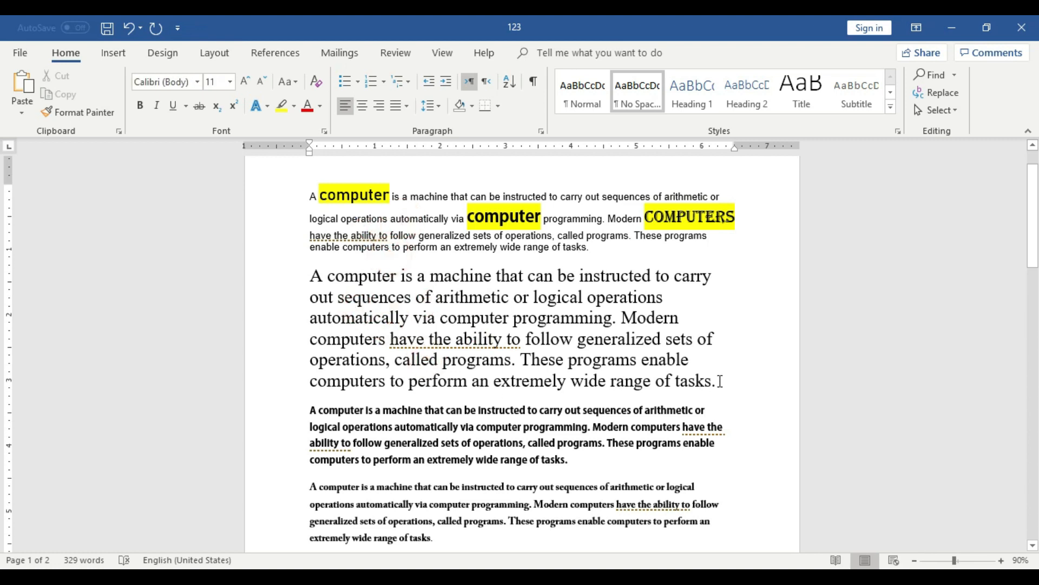
left_click(1002, 561)
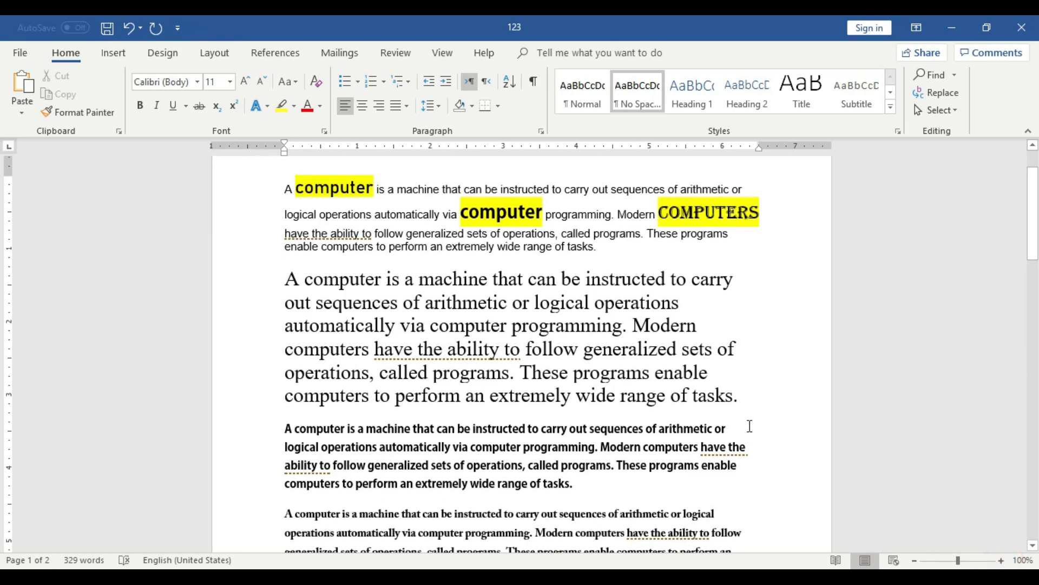
Select the whole second paragraph again and increase its font size two steps to 24.
left_click_drag(743, 397, 276, 278)
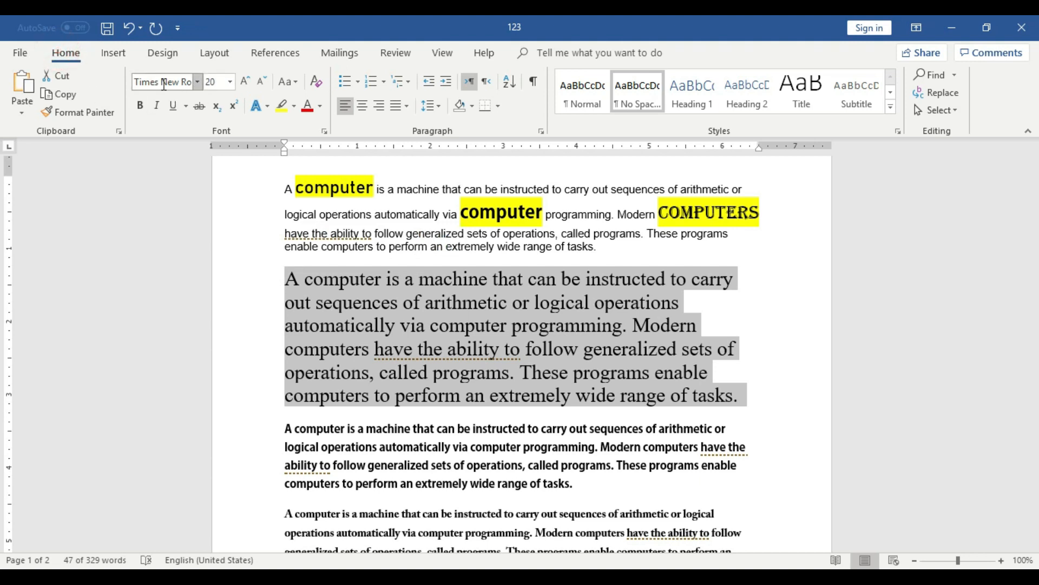
left_click(244, 84)
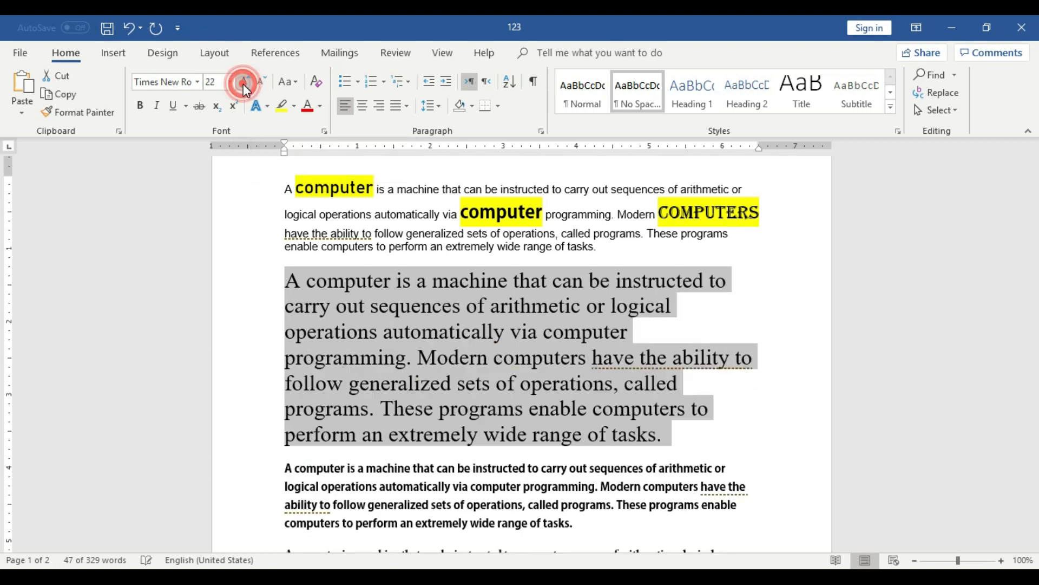
left_click(243, 85)
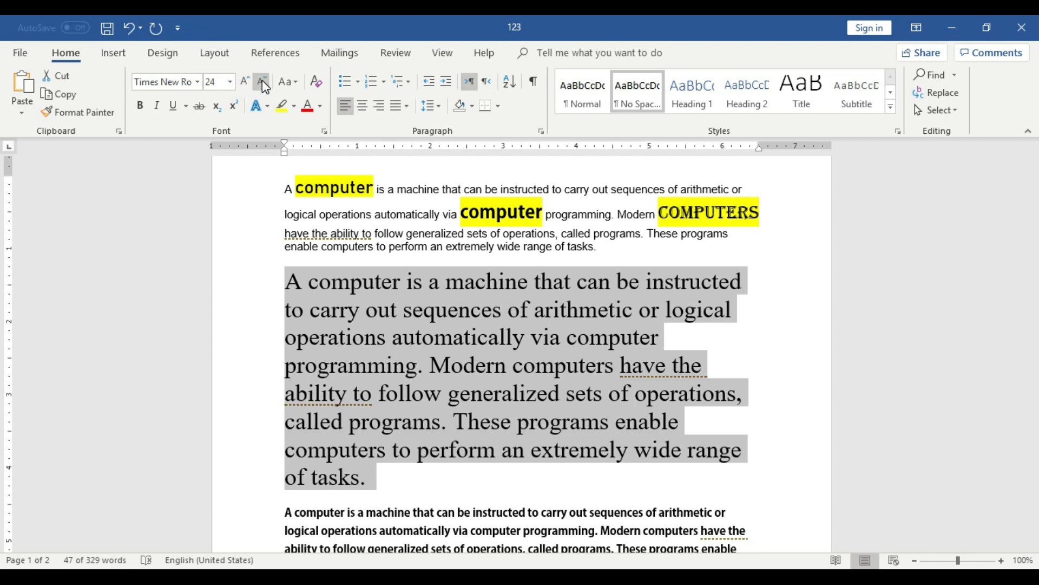
Decrease the selected second paragraph's font size step by step to 9.
left_click(263, 83)
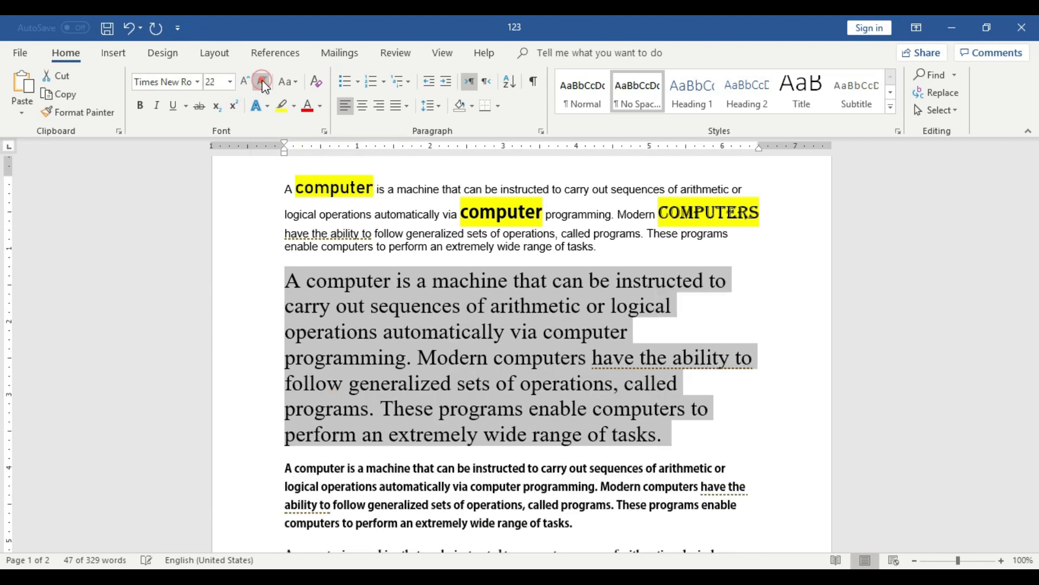
left_click(264, 83)
left_click(263, 83)
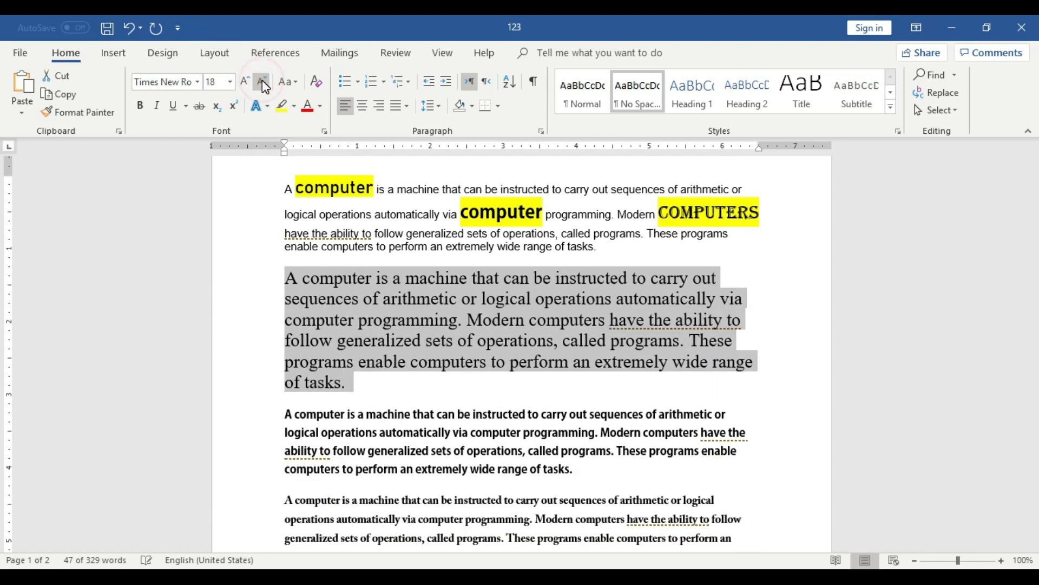
left_click(262, 80)
left_click(262, 80)
left_click(263, 81)
left_click(262, 80)
left_click(262, 80)
left_click(262, 80)
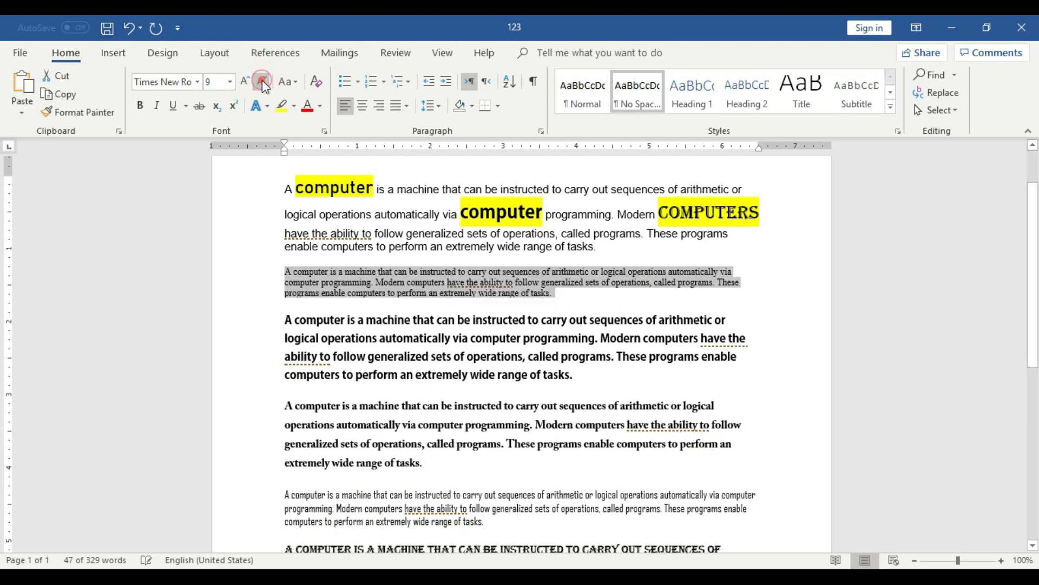
Increase the second paragraph's font size step by step back up to 20 and deselect it.
left_click(248, 84)
left_click(248, 84)
left_click(248, 83)
left_click(248, 84)
left_click(248, 84)
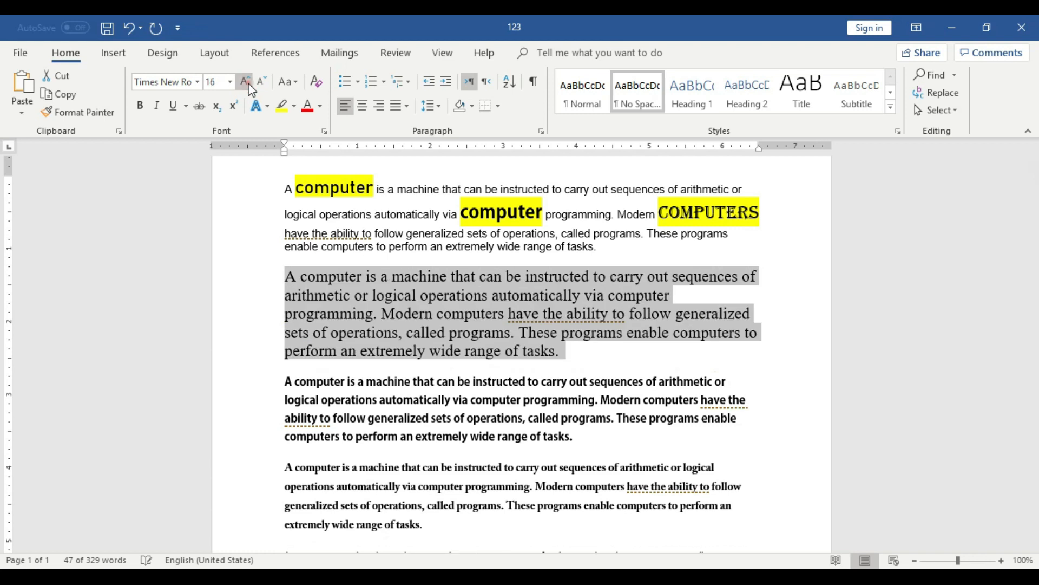
left_click(248, 84)
left_click(248, 84)
left_click(450, 323)
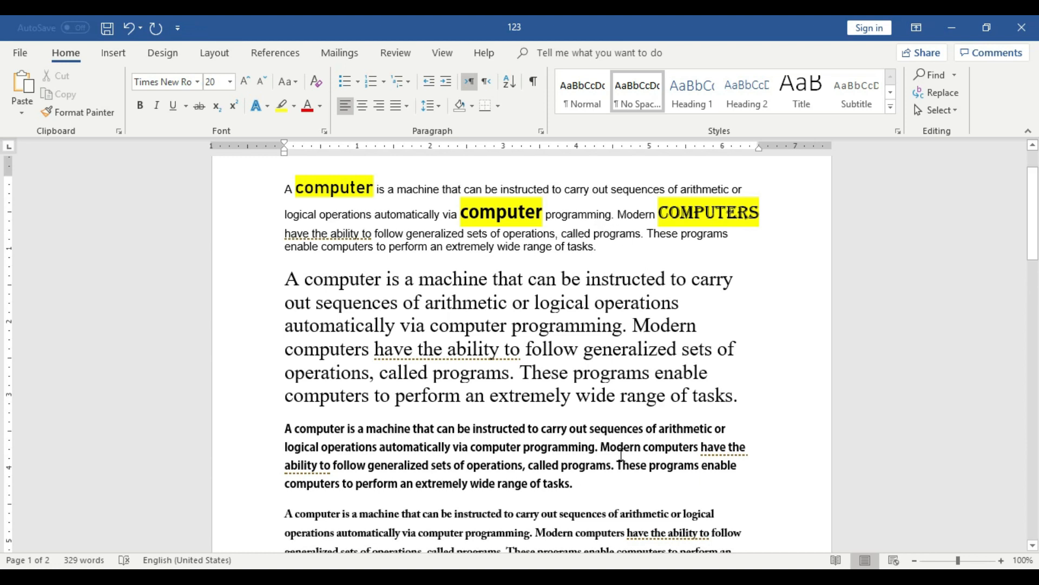
Look over all the paragraphs and, with most of the second paragraph selected, examine the list of preset font sizes.
scroll(571, 474, "down", 1)
scroll(570, 474, "up", 2)
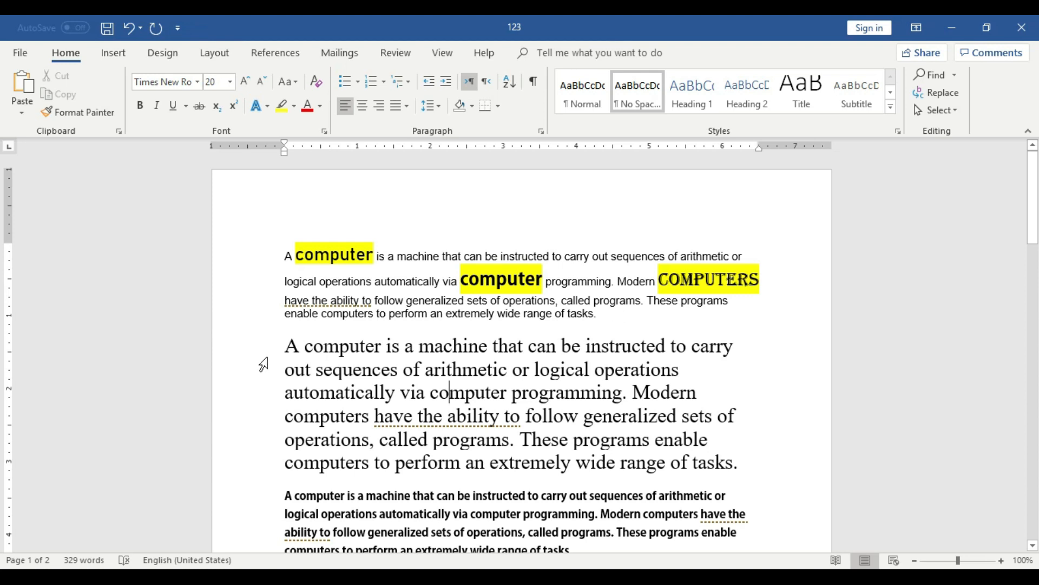
left_click_drag(292, 345, 658, 460)
scroll(659, 461, "down", 1)
scroll(661, 467, "down", 4)
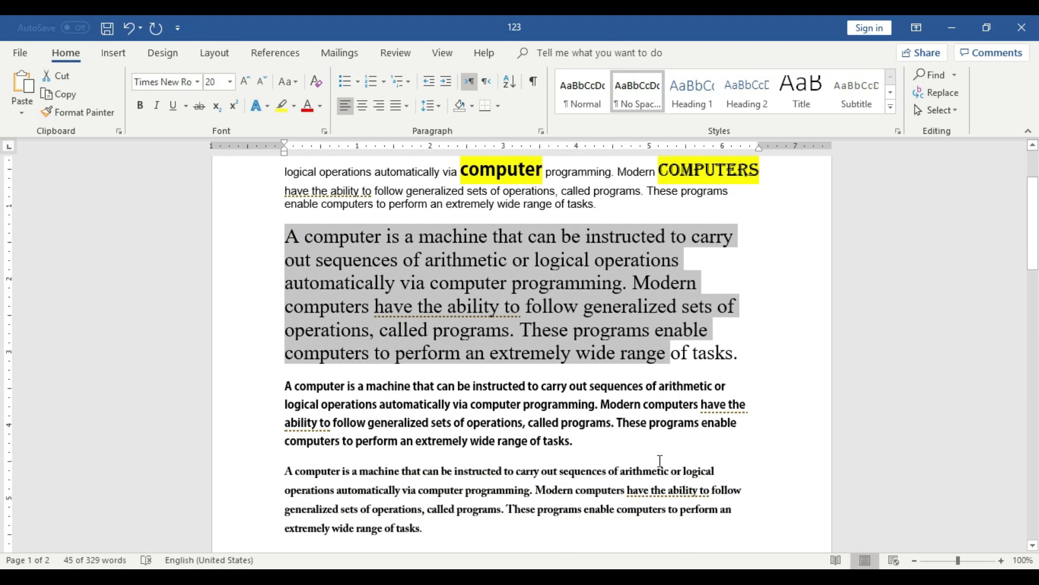
scroll(660, 461, "down", 3)
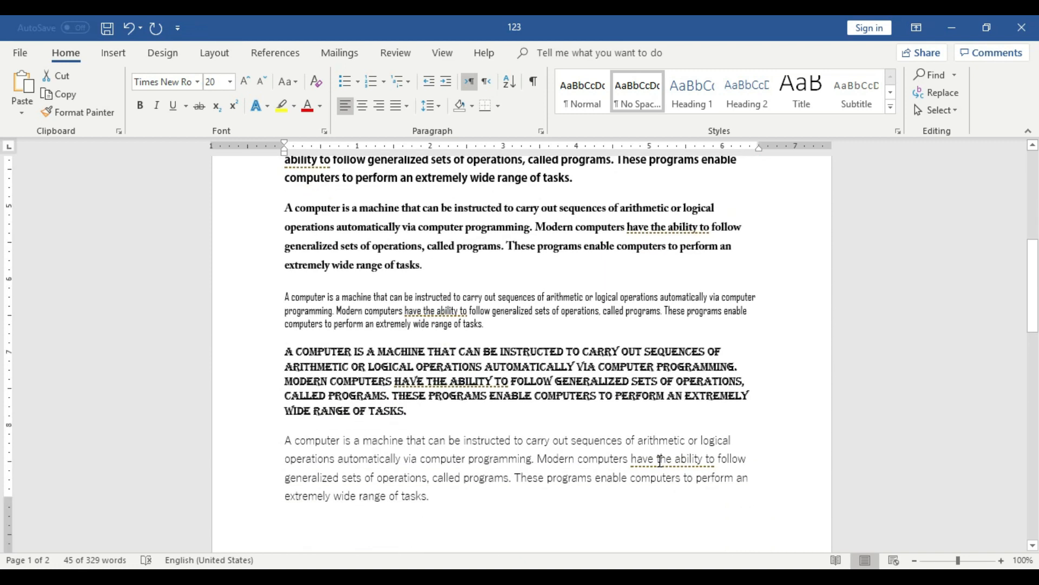
scroll(512, 451, "up", 1)
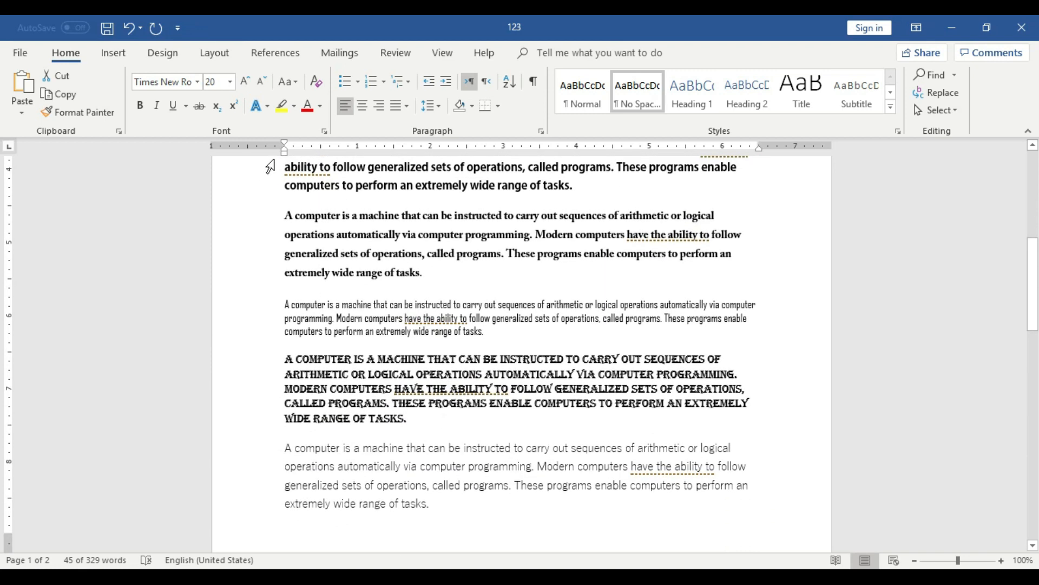
left_click(230, 82)
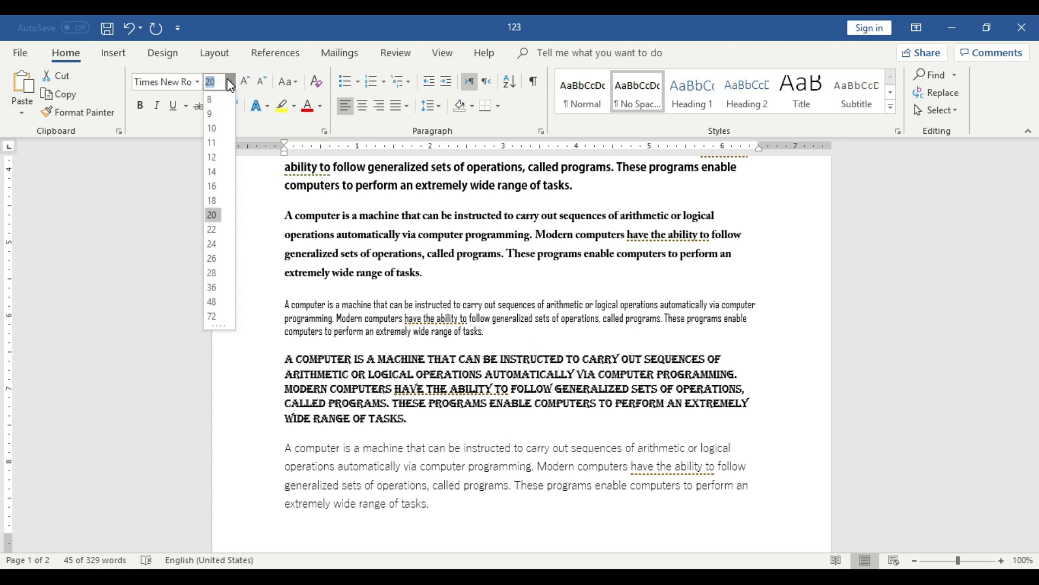
left_click(227, 81)
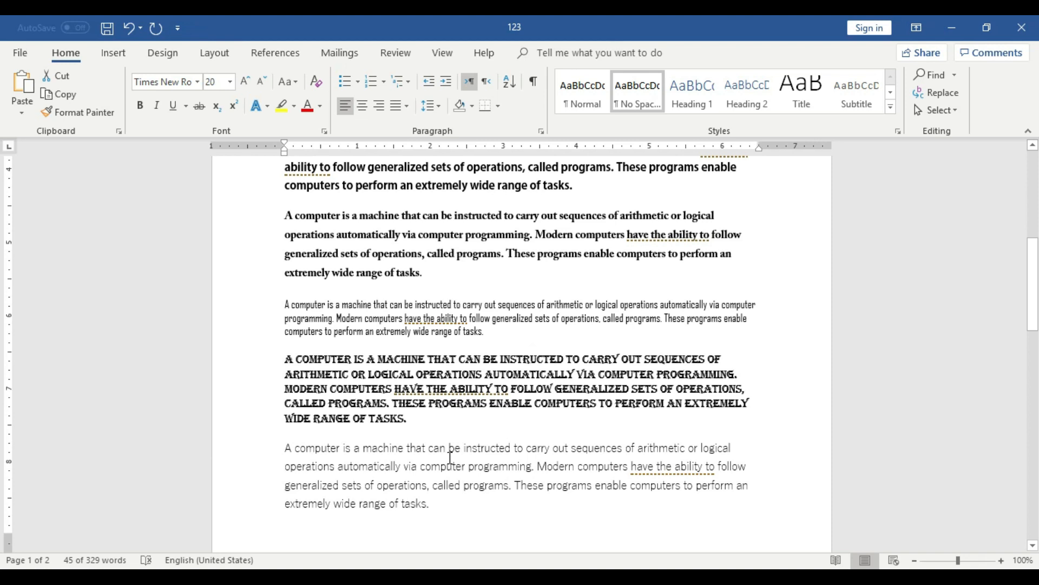
Delete all the paragraphs above the last one, keeping only the final paragraph of the document.
scroll(450, 458, "up", 2)
left_click_drag(415, 490, 222, 136)
key("Delete")
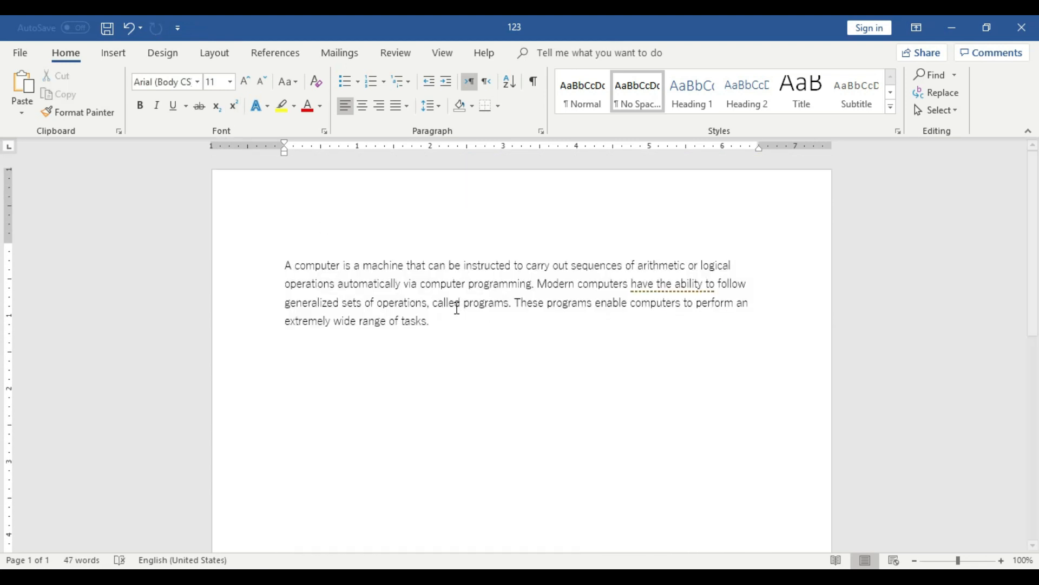
Change the font of the whole remaining paragraph to Arial (Body) at font size 11.
left_click_drag(440, 327, 274, 257)
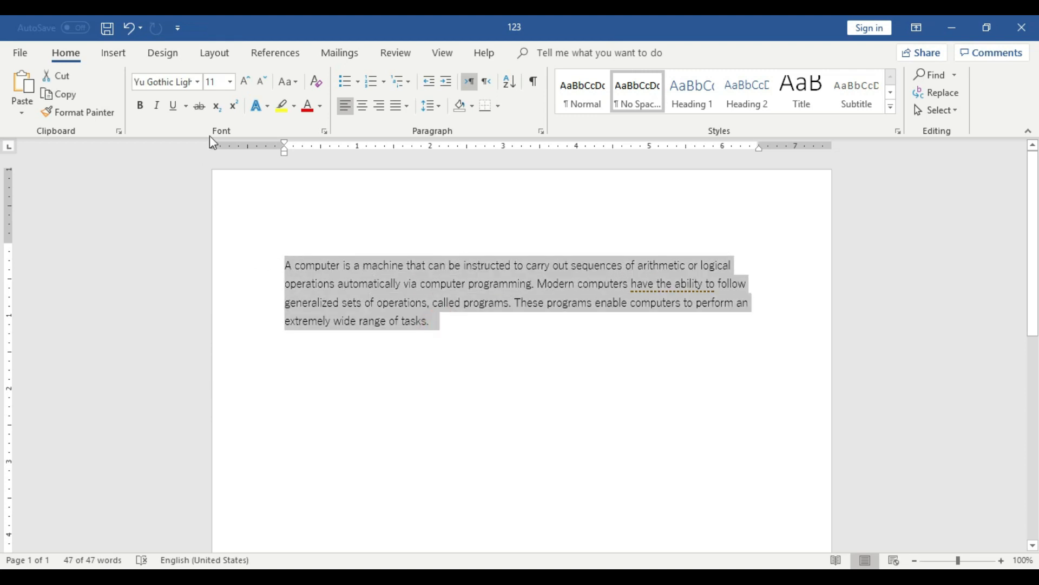
left_click(197, 82)
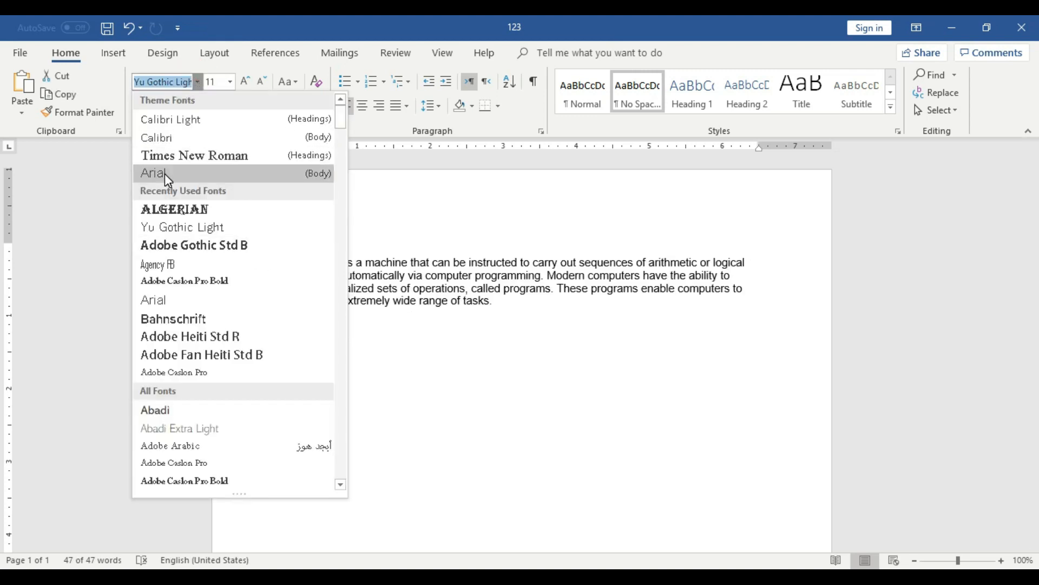
left_click(164, 173)
left_click(247, 82)
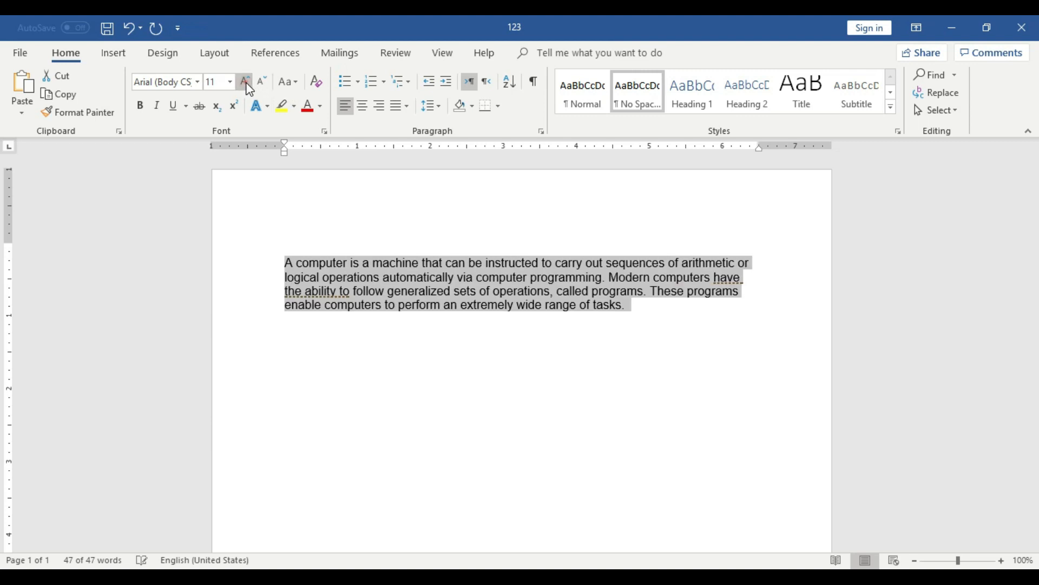
Insert another blank line above the remaining paragraph.
left_click(346, 218)
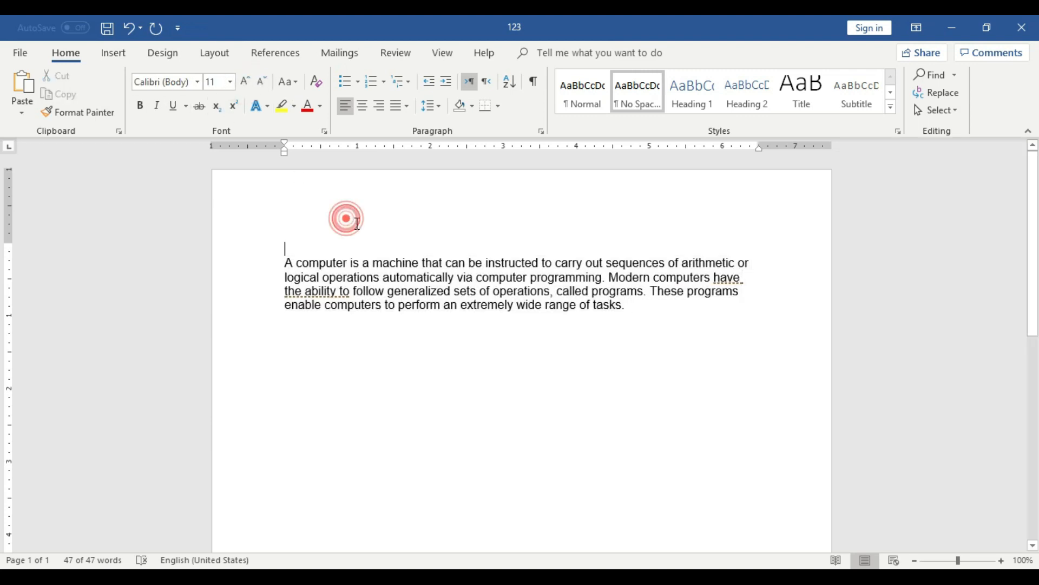
key("Return")
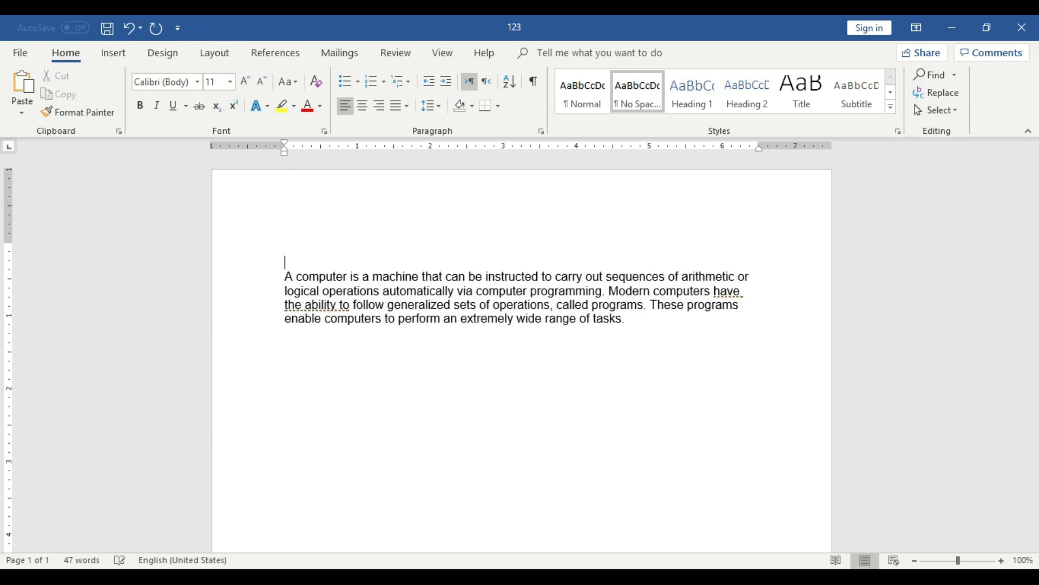
Write the centred text "Ctrl + ]" on the line above the paragraph.
left_click(474, 230)
left_click(363, 107)
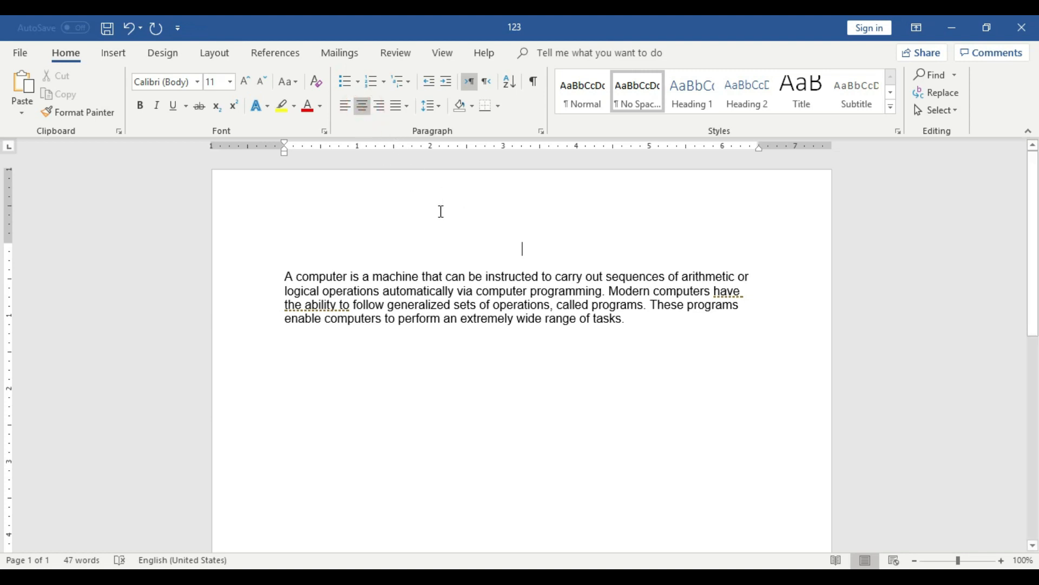
type("Ctrl")
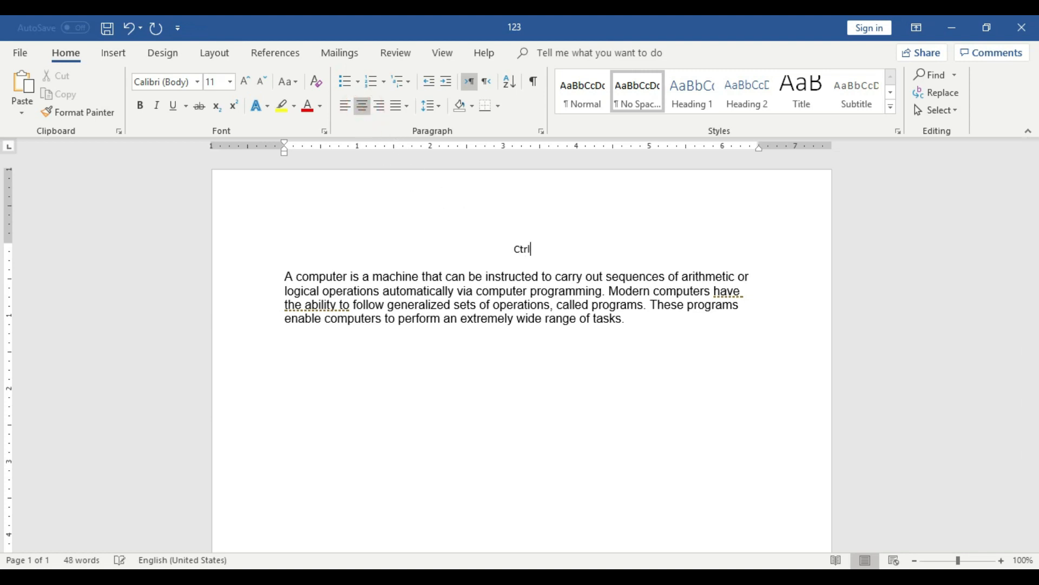
type(" +")
type("]")
Put "Increase =" in front of the "Ctrl + ]" text on the centred line.
left_click(1002, 561)
left_click(1002, 561)
left_click(1001, 560)
left_click(1001, 561)
left_click(1002, 560)
left_click(486, 254)
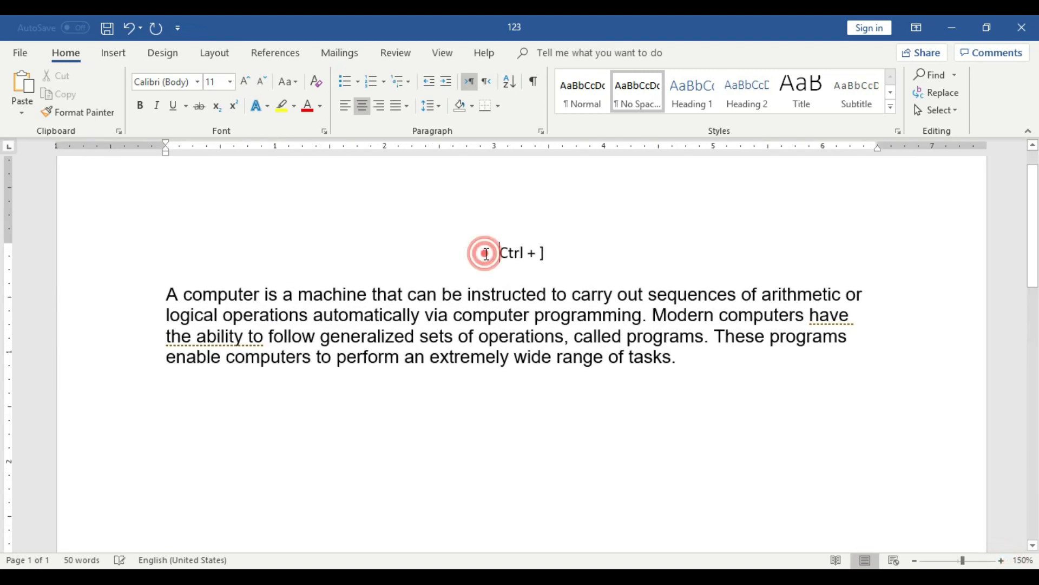
type("Increase =")
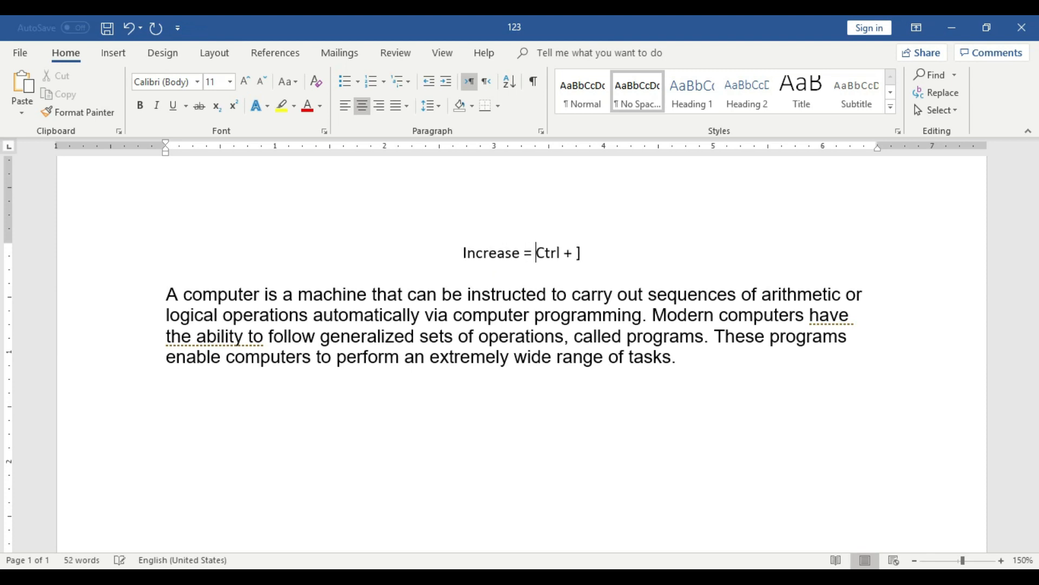
Add a second centred line reading "Decrese = Ctril + [" below the "Increase" line.
left_click(596, 256)
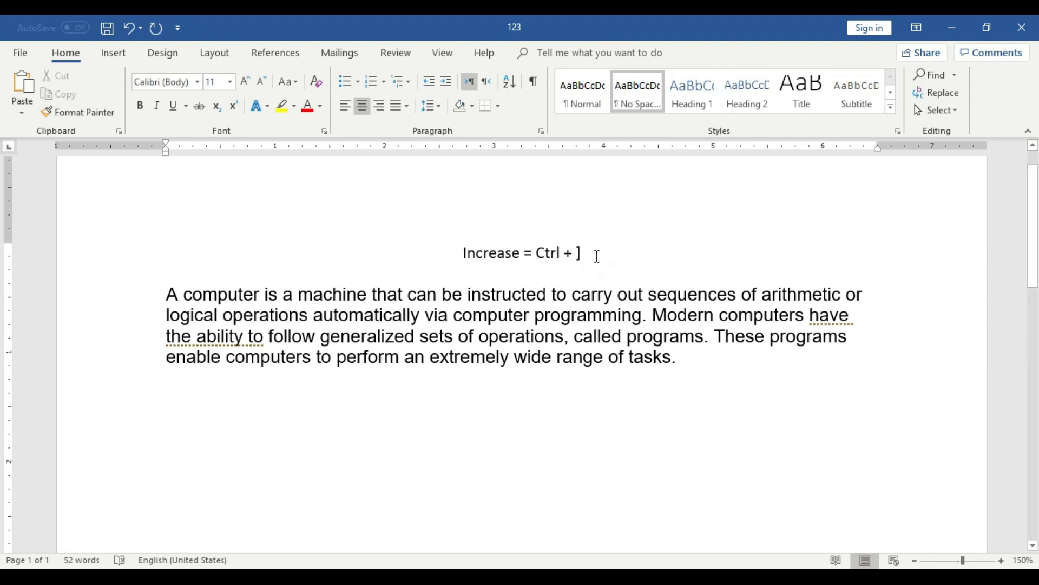
key("Return")
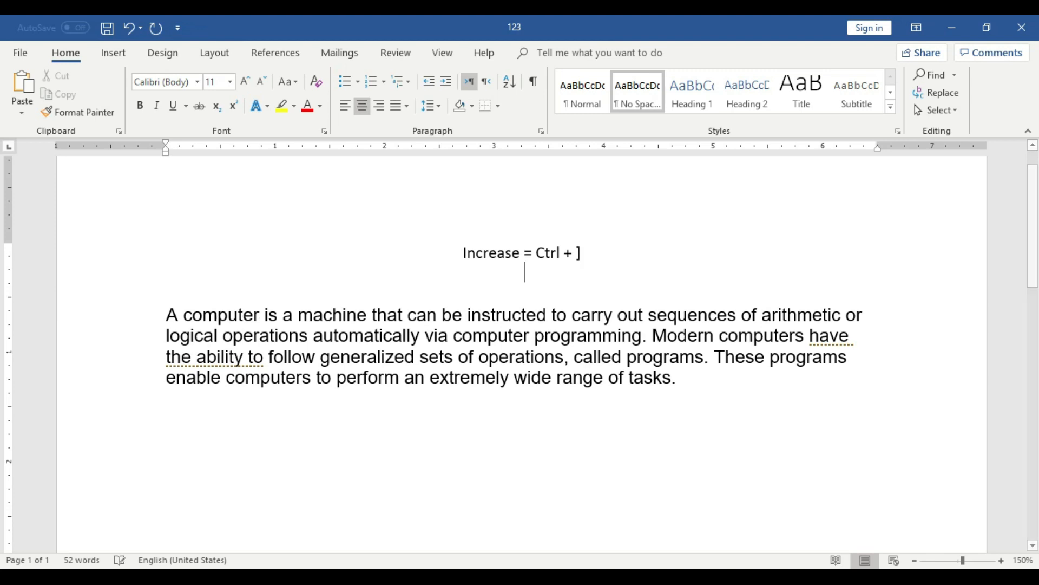
type("Dec")
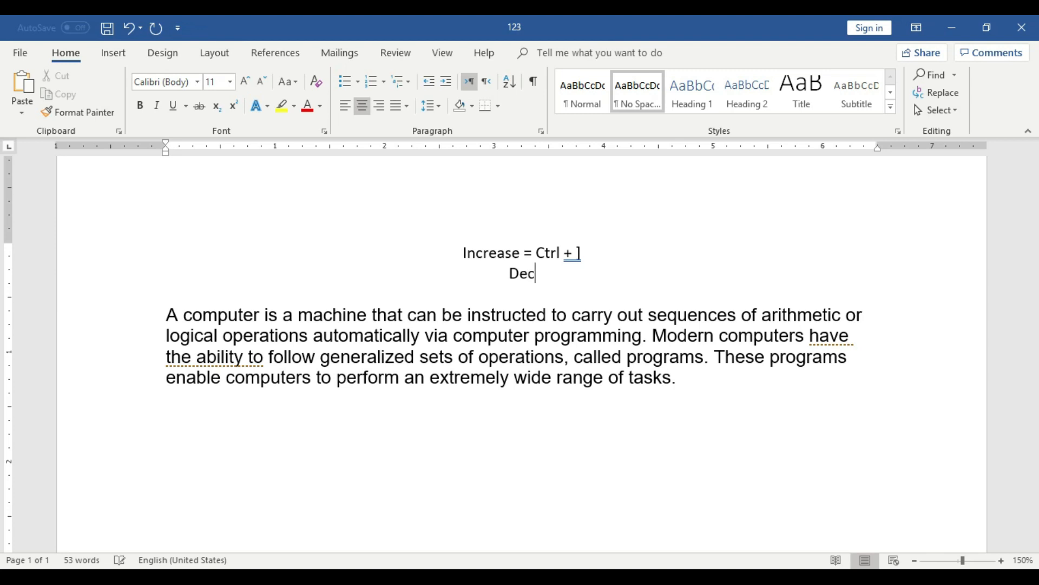
type("rese =")
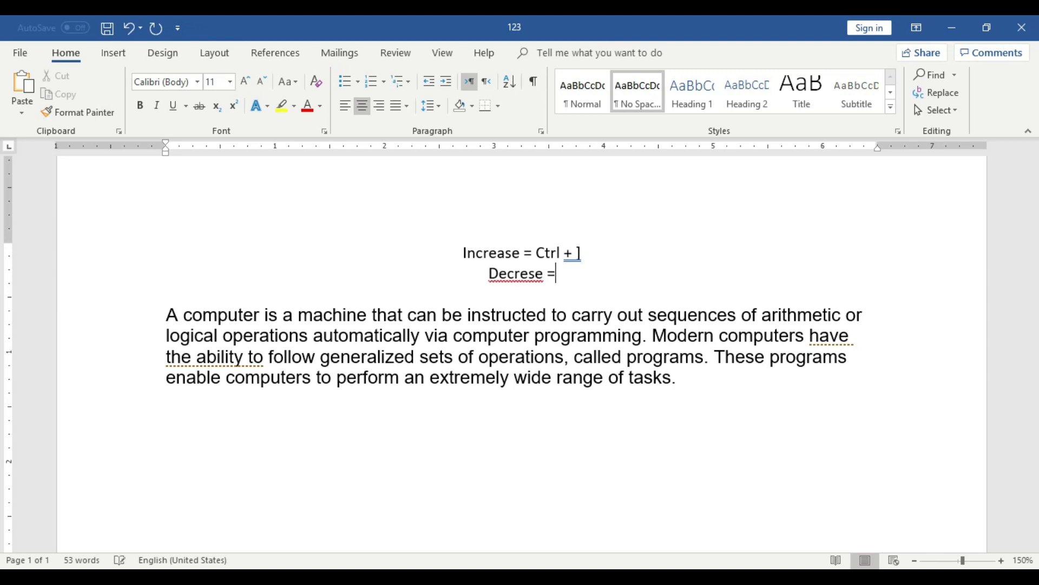
type(" Ctril +")
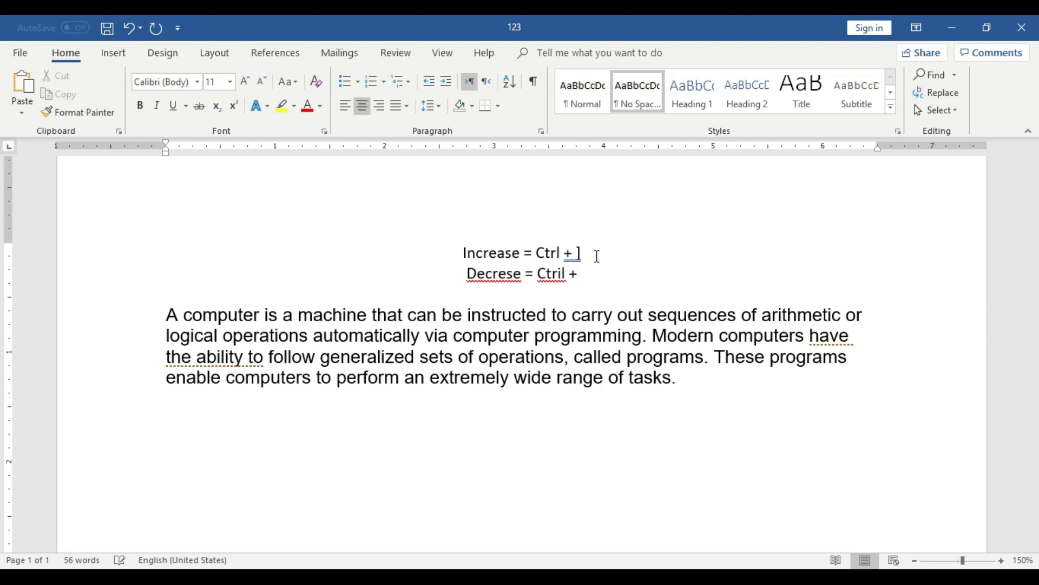
type(" [")
key("BackSpace")
type("[")
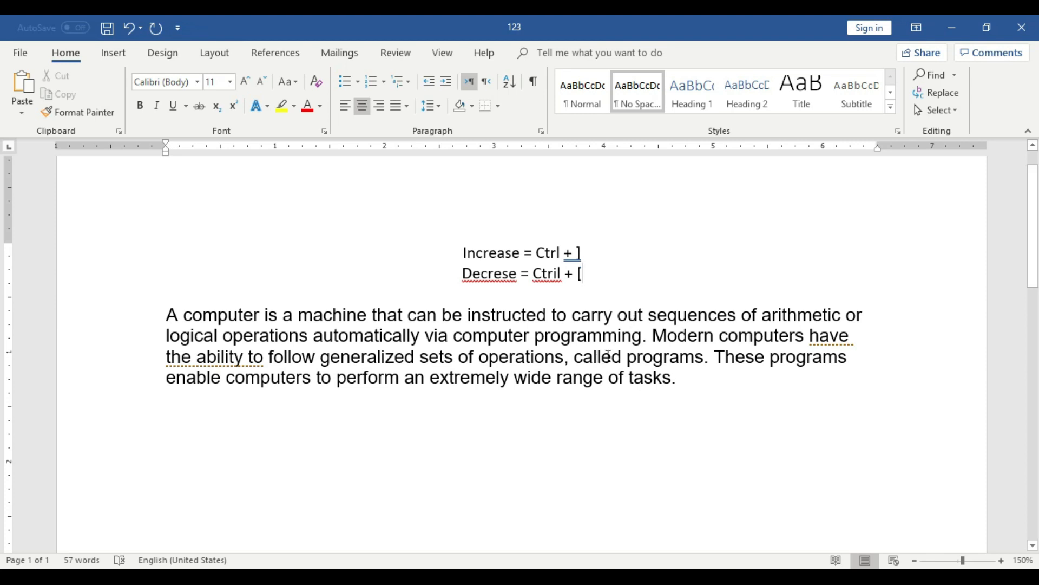
Correct the flagged text in the two shortcut lines, changing "+ ]" to "+]" and "Ctril" to "CTRL".
right_click(577, 255)
left_click(625, 297)
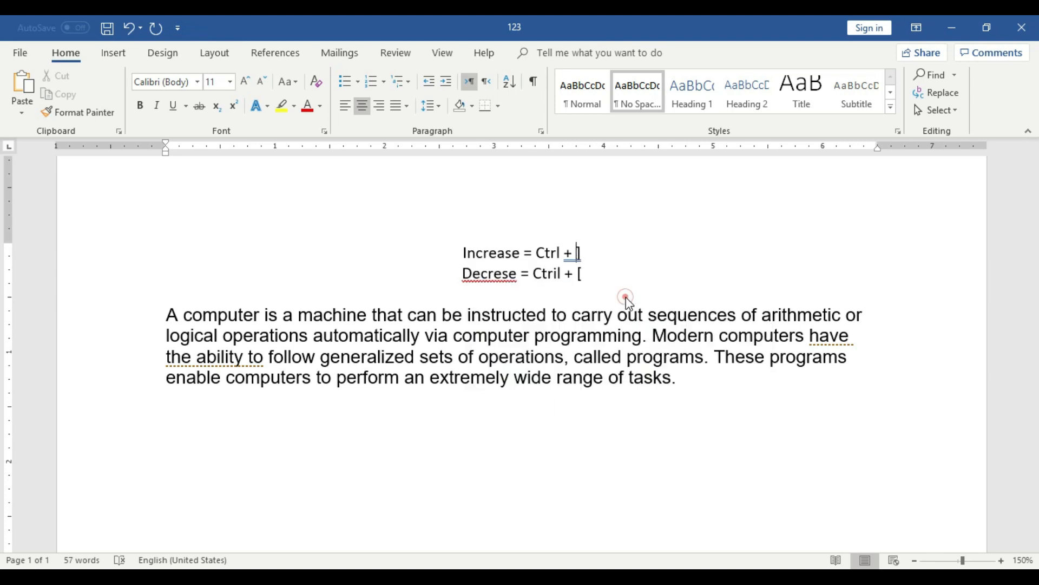
right_click(558, 277)
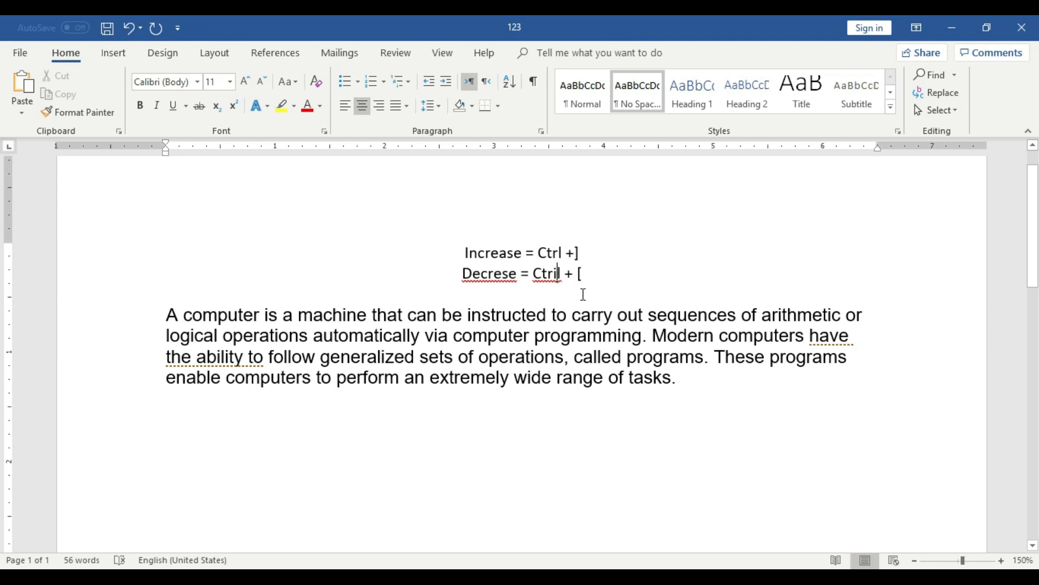
left_click(599, 297)
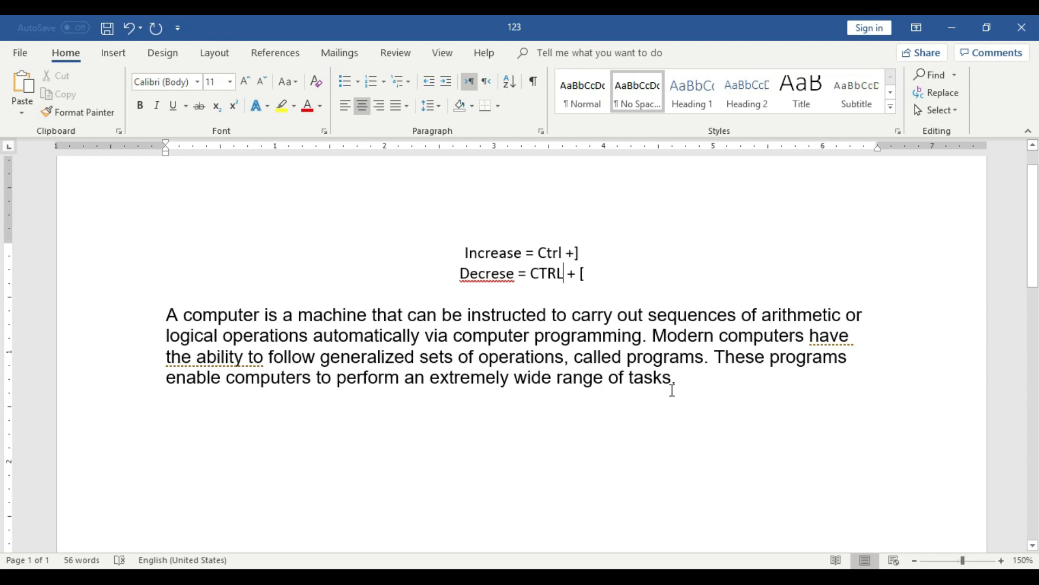
Select the whole computer paragraph and enlarge its font size in one-point increments to 21.
left_click_drag(678, 382, 170, 320)
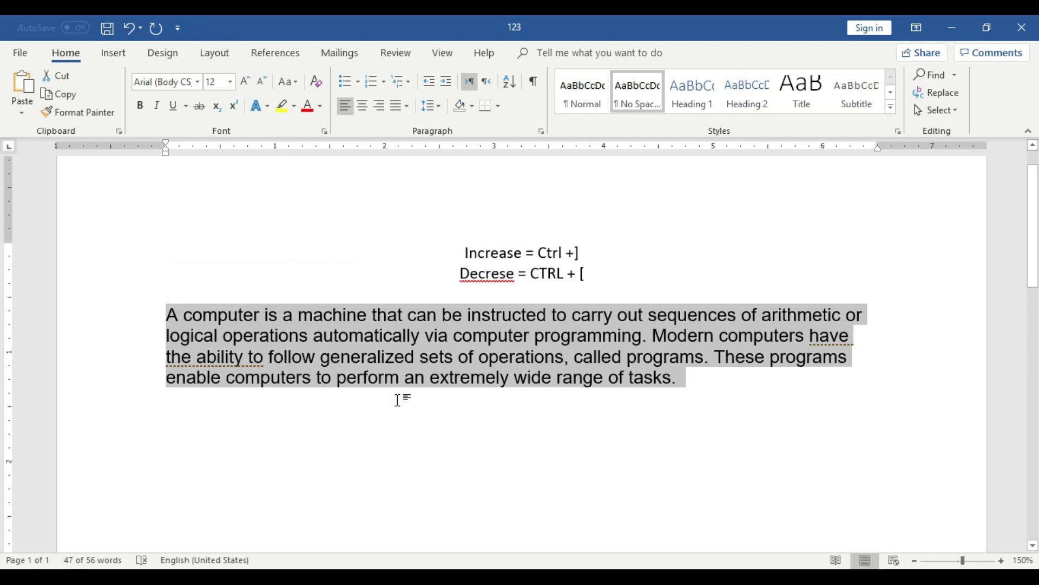
left_click(618, 428)
left_click_drag(678, 379, 164, 306)
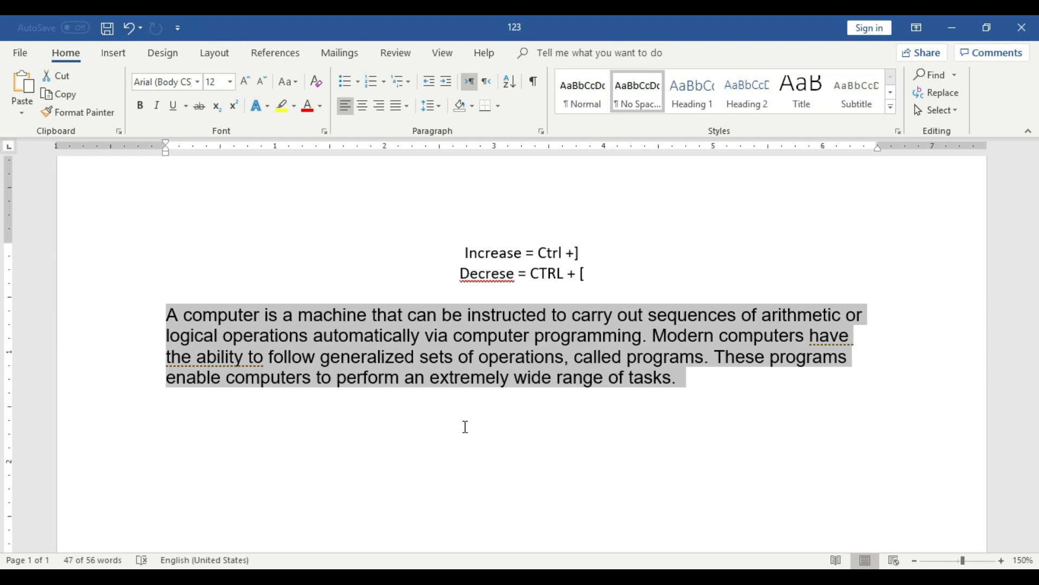
key("ctrl+bracketright")
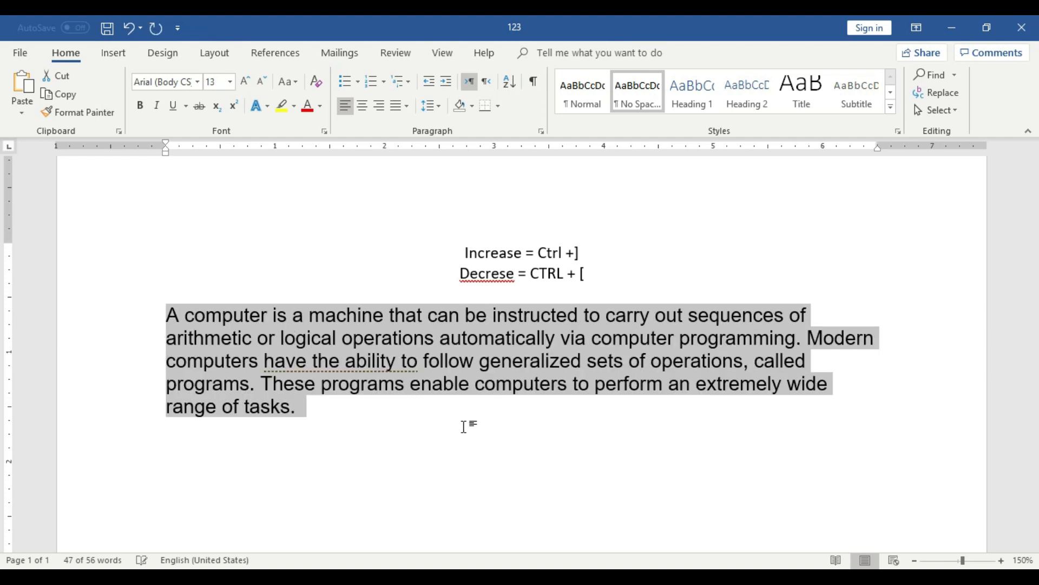
key("ctrl+bracketright")
key("ctrl+bracketright")
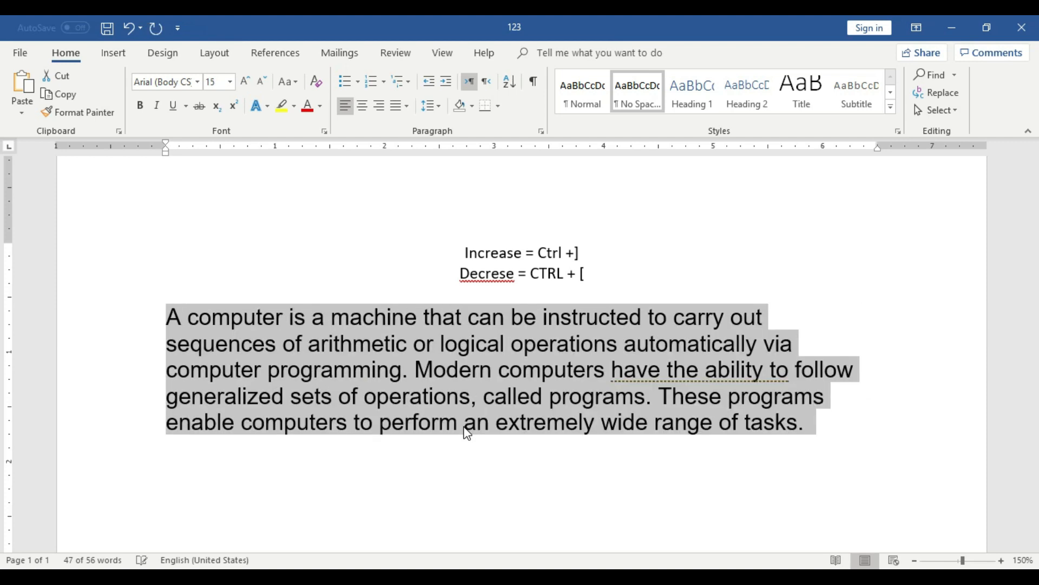
key("ctrl+bracketright")
key("ctrl+bracketright")
key("ctrl+bracketright")
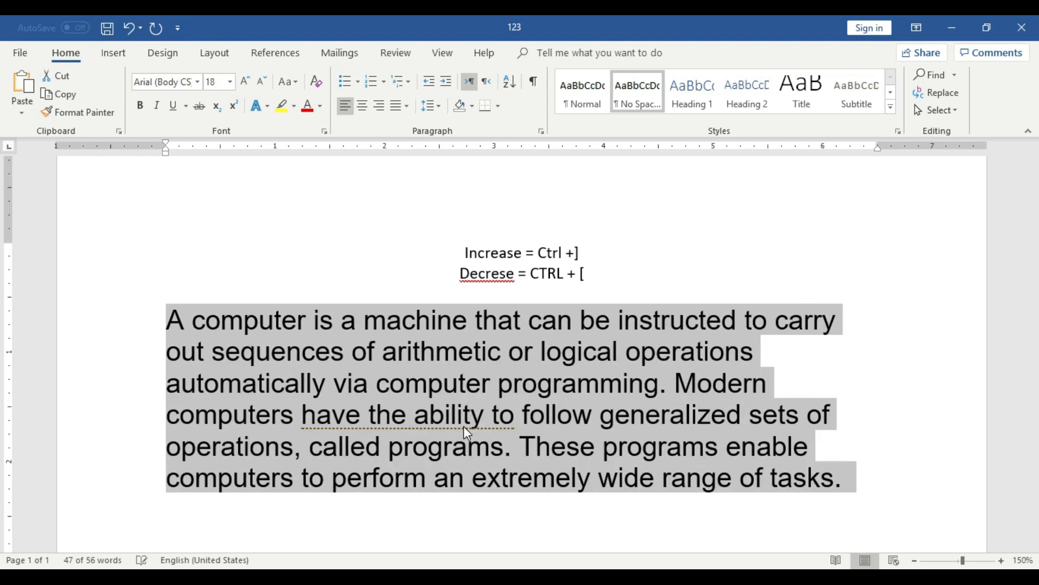
key("ctrl+bracketright")
key("ctrl+bracketright")
key("ctrl+bracketright")
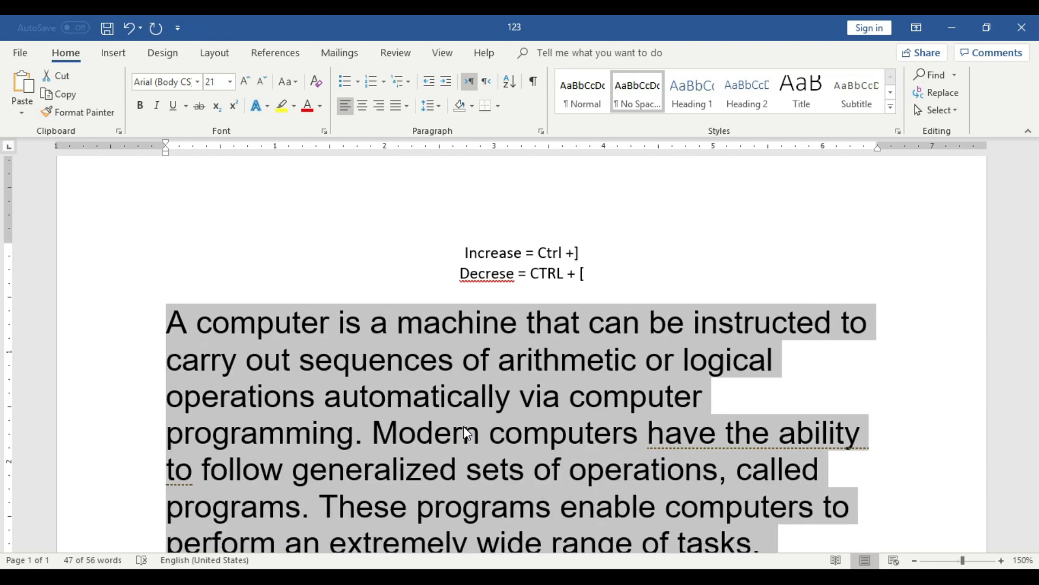
Show more of the page and keep enlarging the selected paragraph's font in one-point increments to size 31.
left_click(915, 561)
left_click(915, 561)
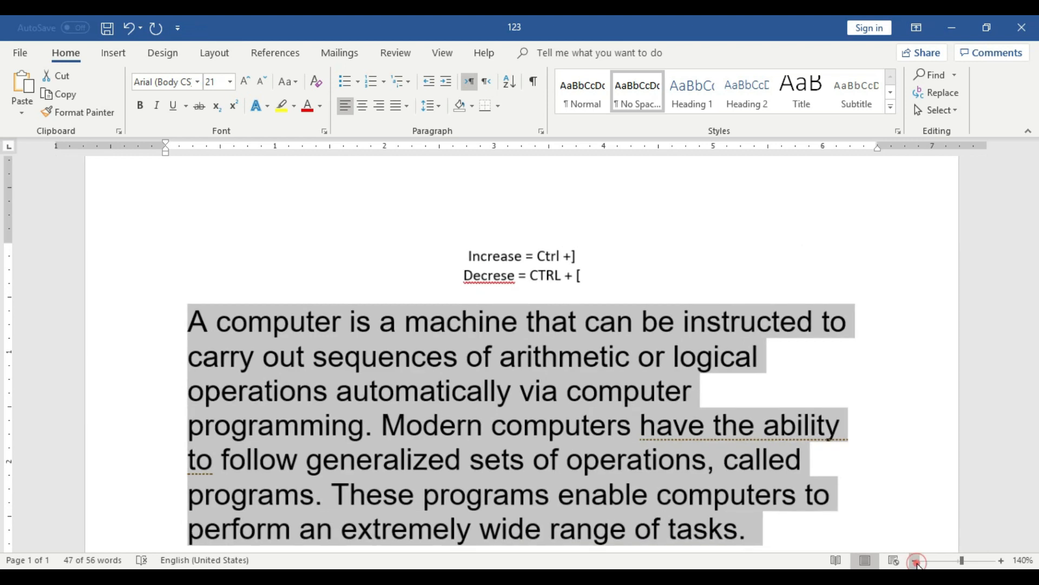
left_click(915, 561)
left_click(915, 561)
left_click(915, 561)
left_click(915, 560)
left_click(915, 560)
left_click(915, 561)
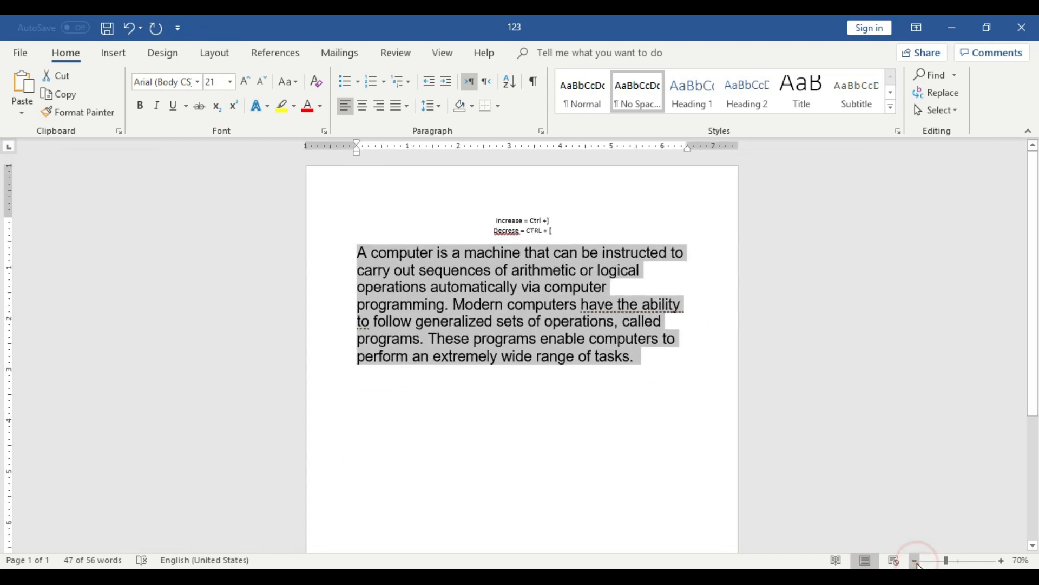
left_click(1002, 561)
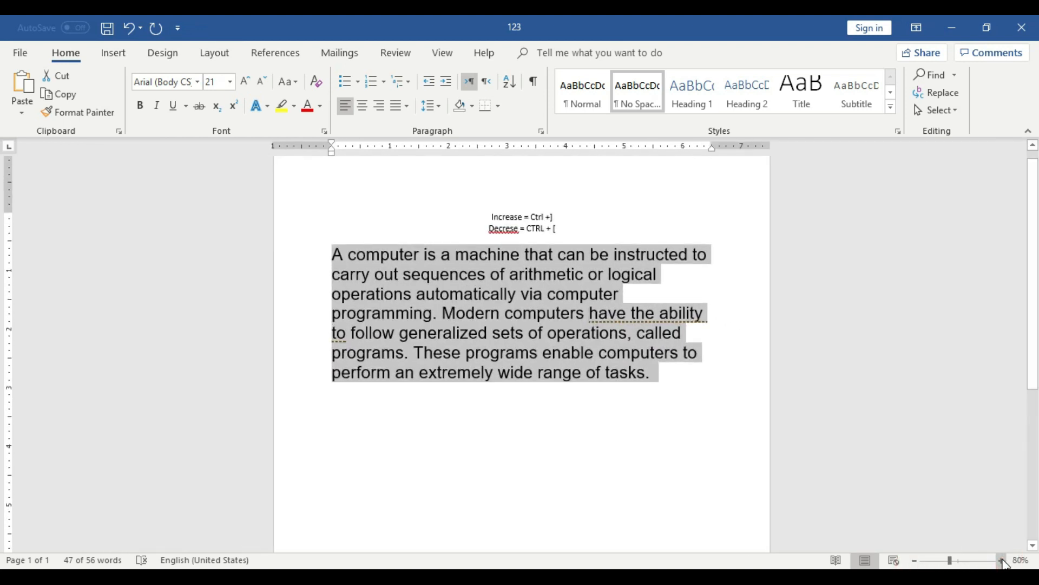
key("ctrl+bracketright")
key("ctrl+bracketright")
key("ctrl+bracketright")
key("ctrl+bracketright")
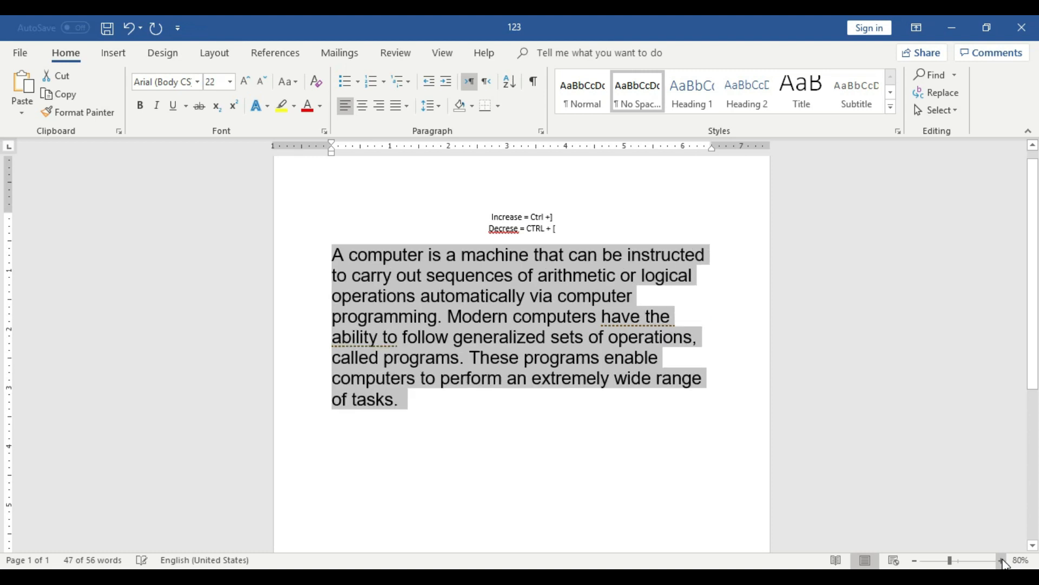
key("ctrl+bracketright")
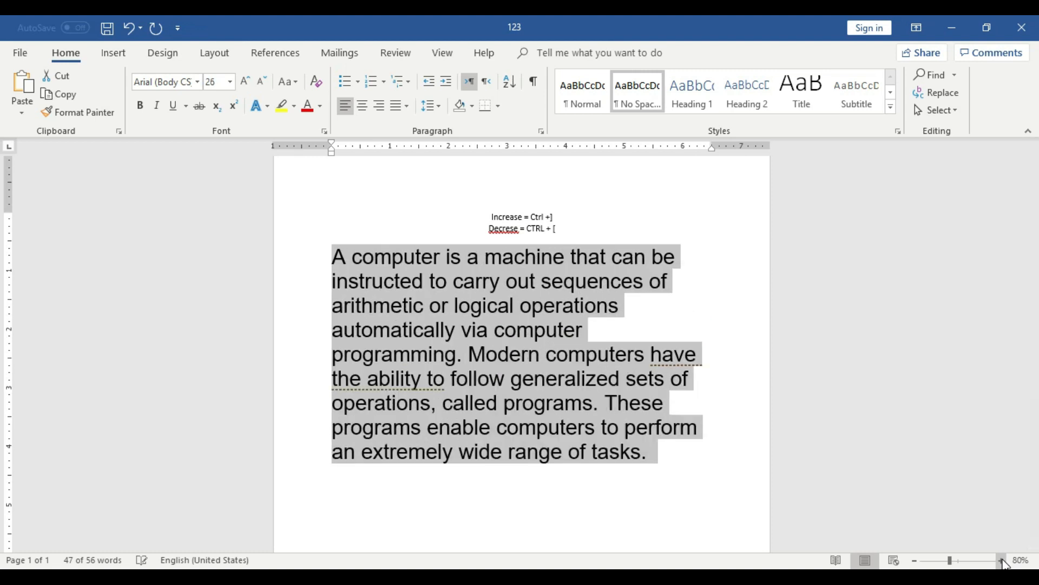
key("ctrl+bracketright")
key("ctrl+bracketright")
key("ctrl+bracketright")
key("ctrl+bracketright")
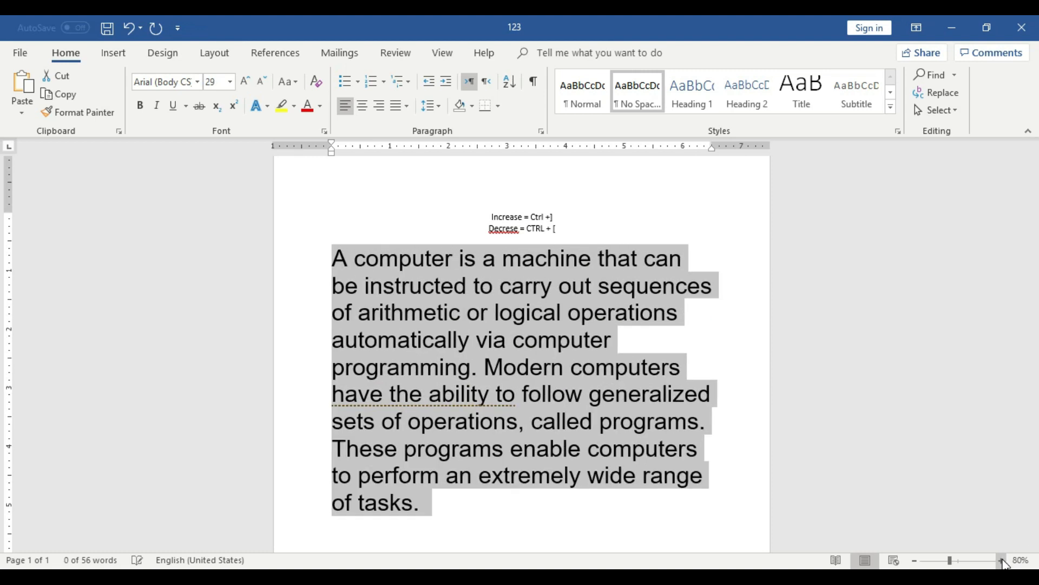
key("ctrl+bracketright")
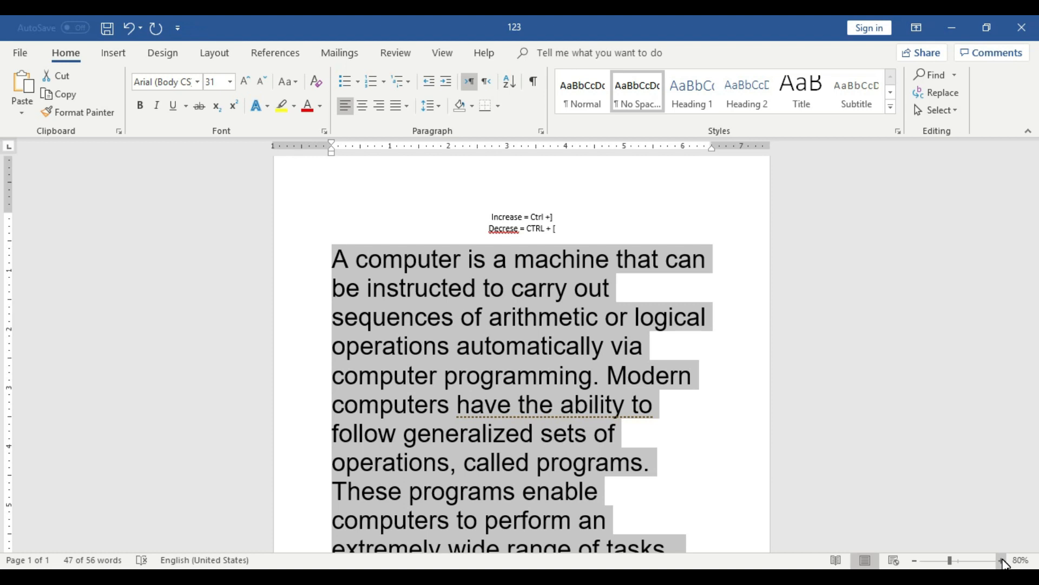
Reduce the selected paragraph's font size in one-point decrements down to 3.
key("ctrl+bracketleft")
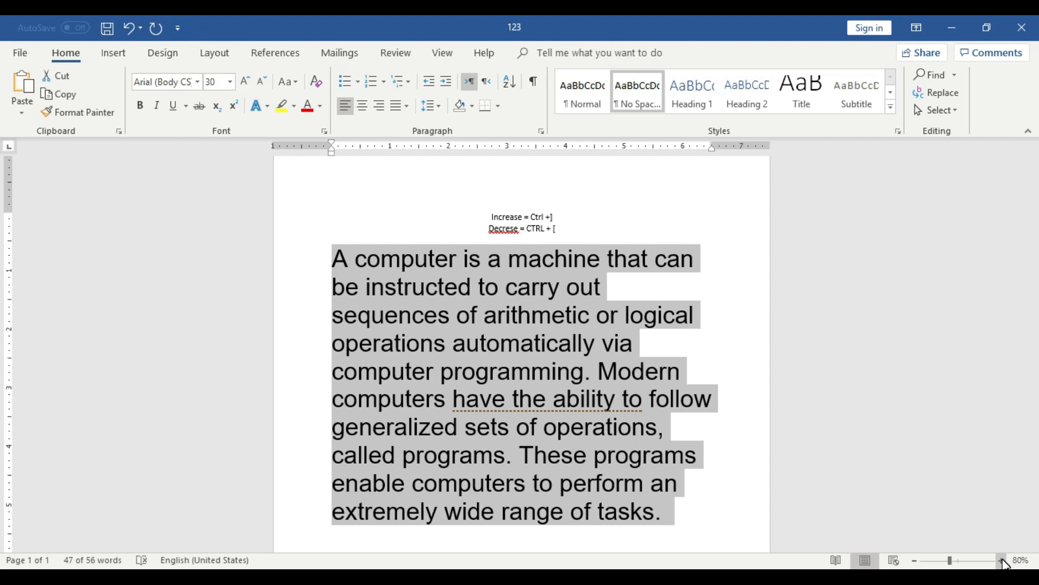
key("ctrl+bracketleft")
key("ctrl+bracketleft")
key("ctrl+bracketleft")
key("ctrl+bracketleft")
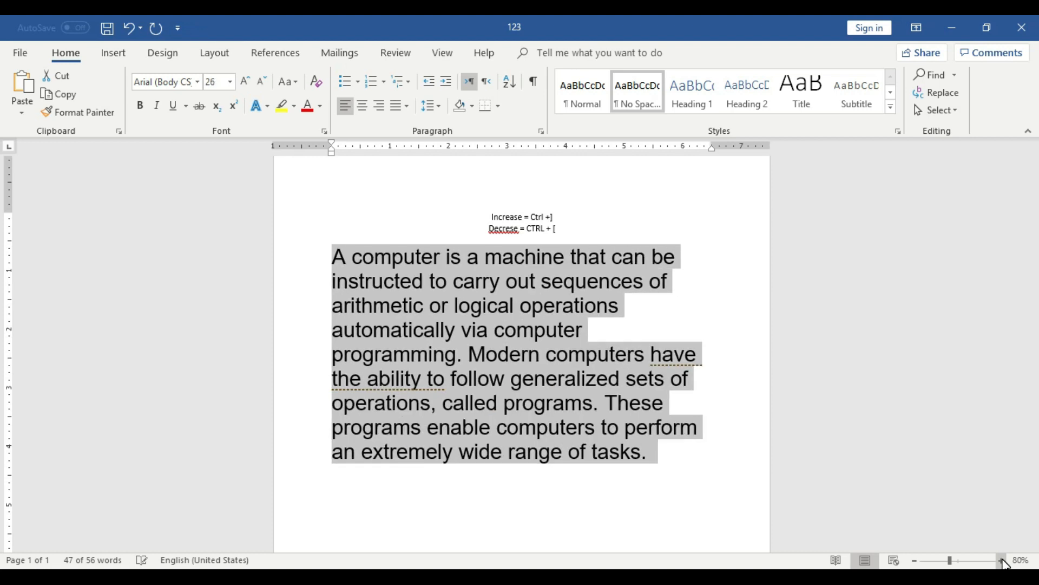
key("ctrl+bracketleft")
key("ctrl+bracketleft")
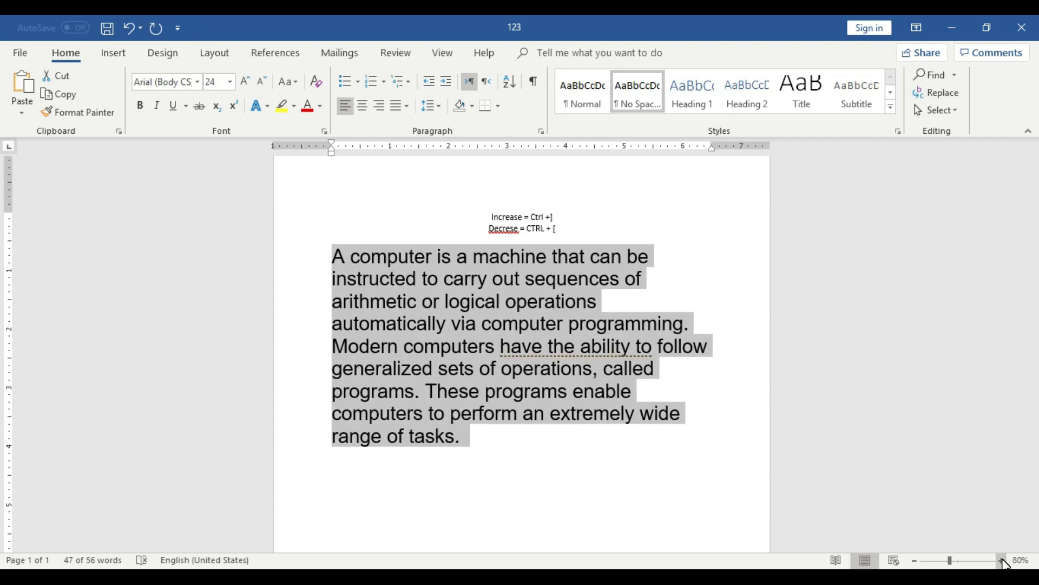
key("ctrl+bracketleft")
key("ctrl+bracketleft")
key("ctrl+bracketleft")
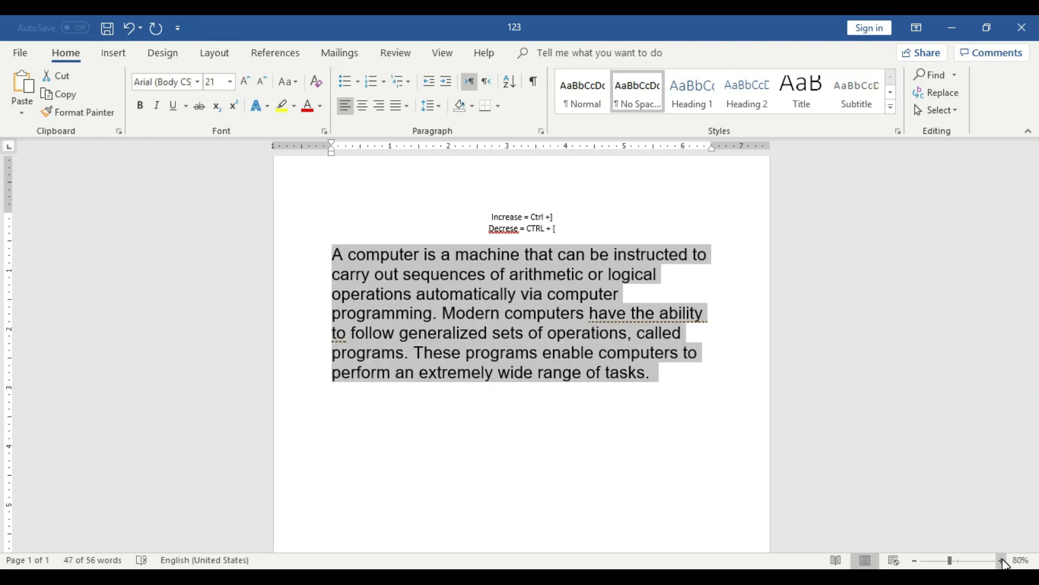
key("ctrl+bracketleft")
key("ctrl+bracketleft")
key("ctrl+bracketleft")
key("ctrl+bracketleft")
key("ctrl+bracketleft")
key("ctrl+bracketleft")
key("ctrl+bracketleft")
key("ctrl+bracketleft")
key("ctrl+bracketleft")
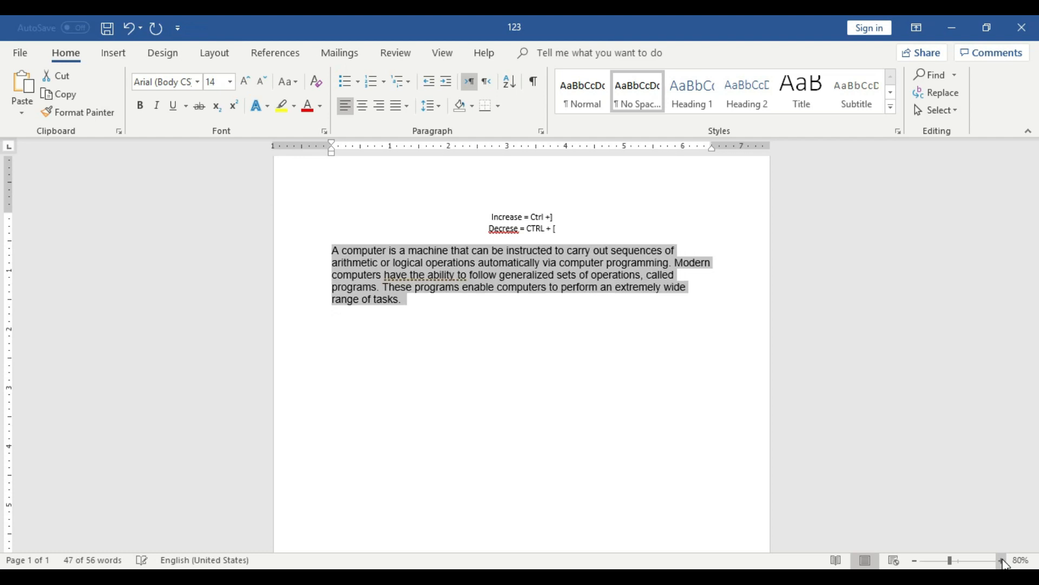
key("ctrl+bracketleft")
key("ctrl+bracketleft")
key("ctrl+bracketleft")
key("ctrl+bracketleft")
key("ctrl+bracketleft")
key("ctrl+bracketleft")
key("ctrl+bracketleft")
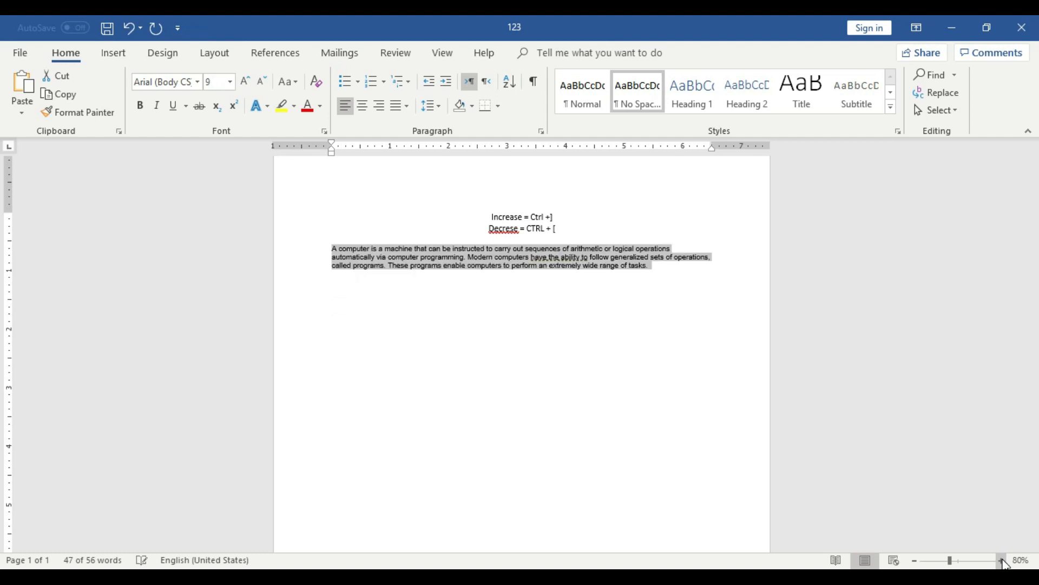
key("ctrl+bracketleft")
key("ctrl+bracketleft")
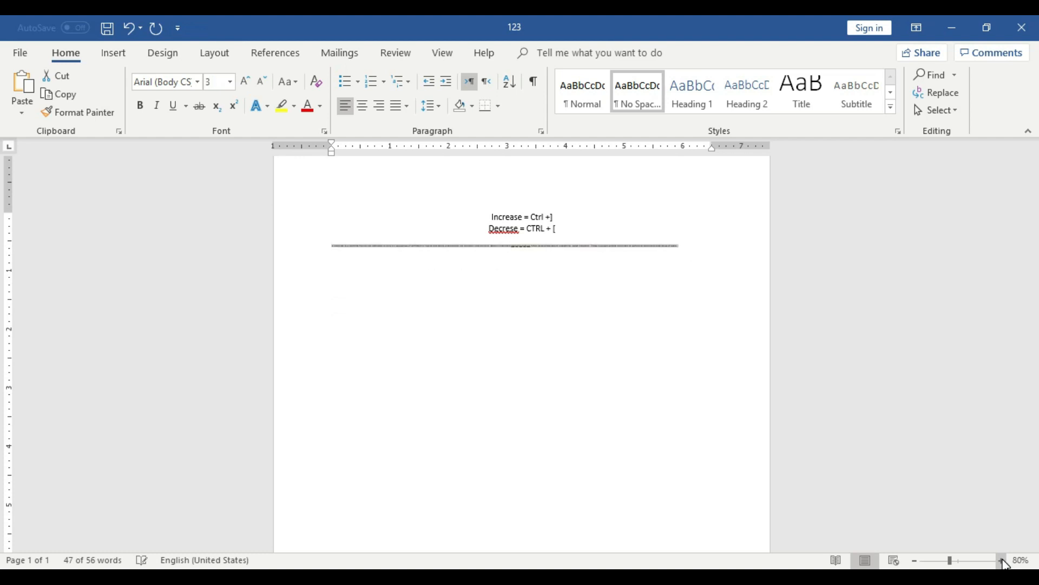
Enlarge the selected paragraph's font again in one-point increments to size 17.
key("ctrl+bracketright")
key("ctrl+bracketright")
key("ctrl+bracketright")
key("ctrl+bracketright")
key("ctrl+bracketright")
key("ctrl+bracketright")
key("ctrl+bracketright")
key("ctrl+bracketright")
key("ctrl+bracketright")
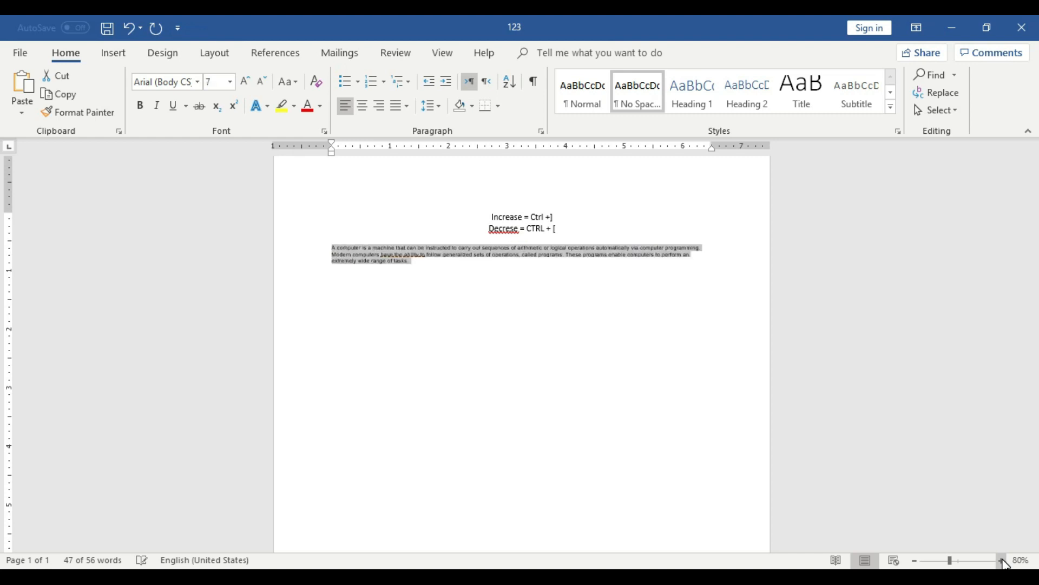
key("ctrl+bracketright")
key("ctrl+bracketright")
key("ctrl+bracketright")
key("ctrl+bracketright")
key("ctrl+bracketright")
key("ctrl+bracketright")
key("ctrl+bracketright")
key("ctrl+bracketright")
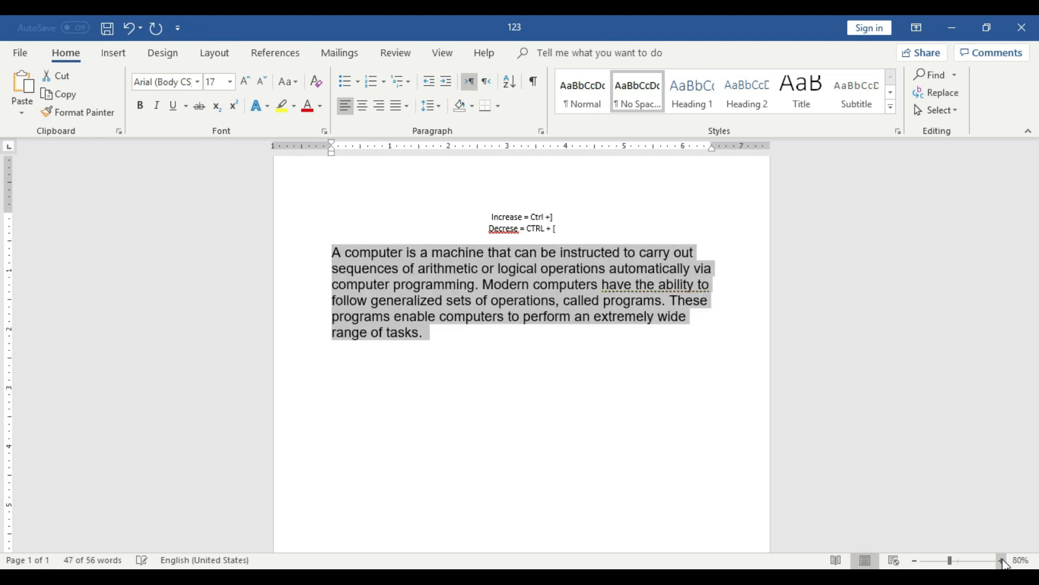
Enlarge the selected computer paragraph's font in one-point increments to size 33.
key("ctrl+bracketright")
key("ctrl+bracketright")
key("ctrl+bracketright")
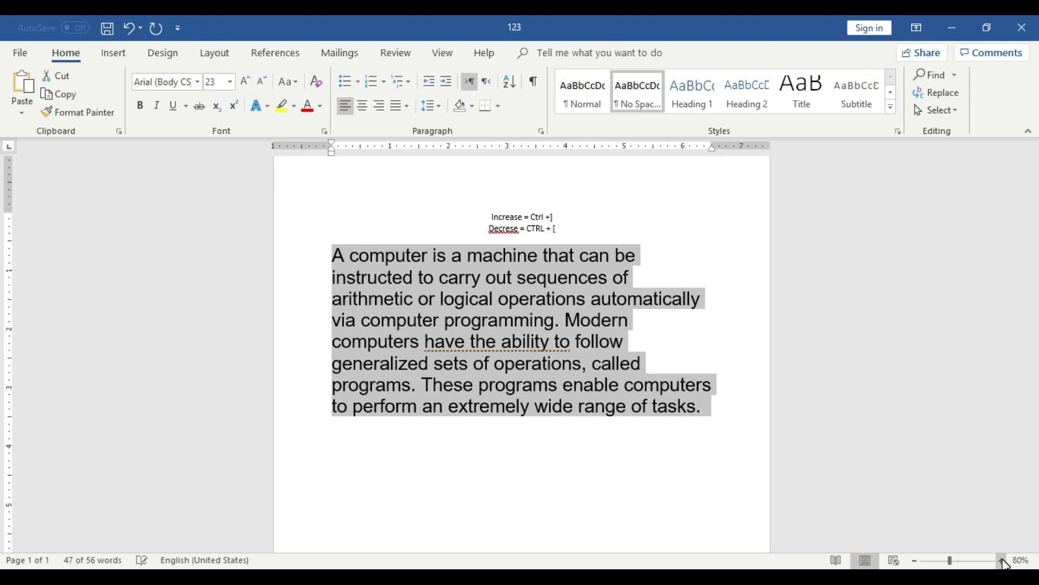
key("ctrl+bracketright")
key("ctrl+bracketright")
key("ctrl+bracketright")
key("ctrl+bracketright")
key("ctrl+bracketright")
key("ctrl+bracketright")
key("ctrl+bracketright")
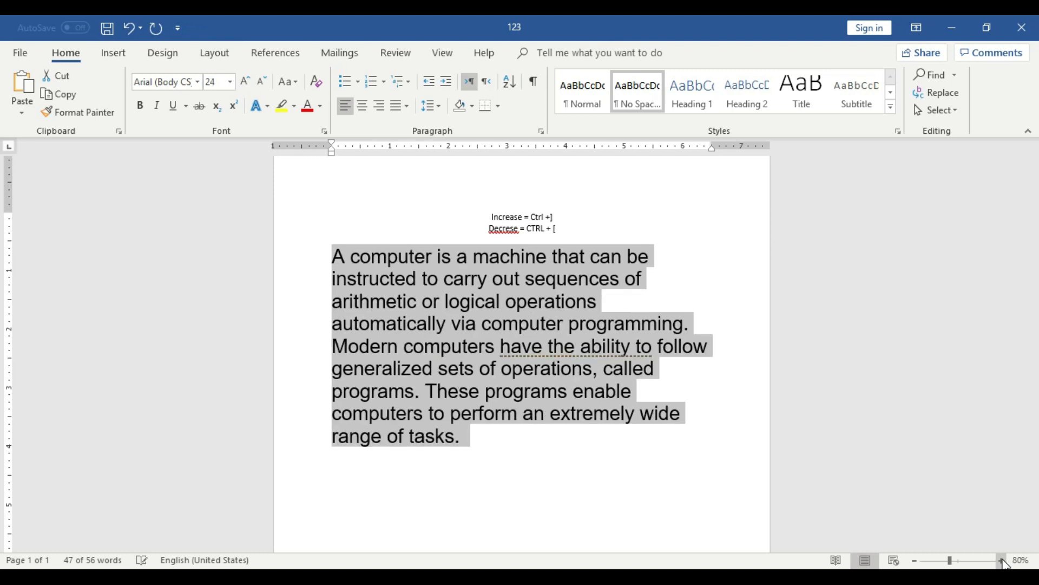
key("ctrl+bracketright")
key("ctrl+bracketright")
key("ctrl+bracketright")
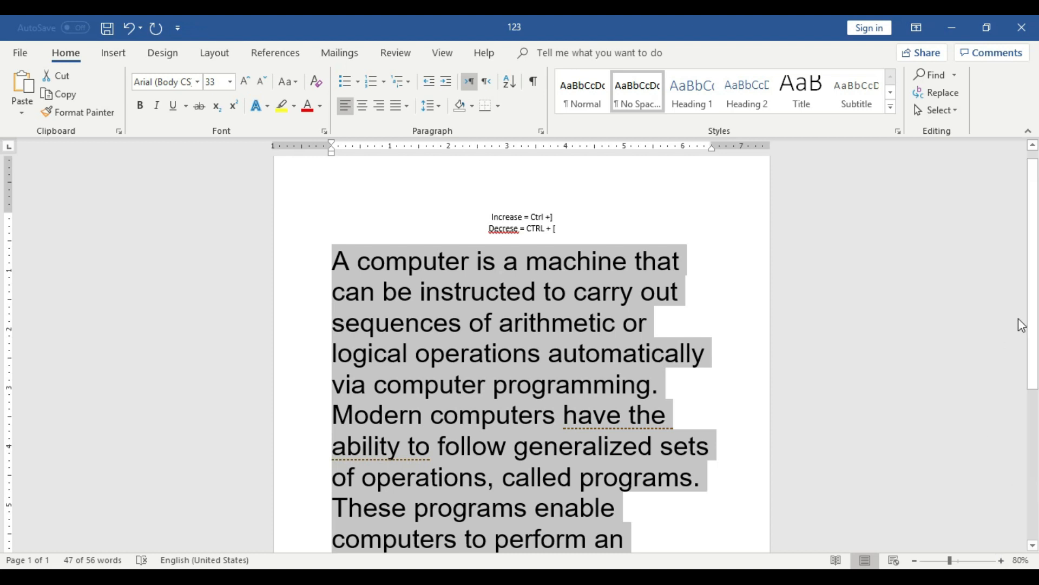
left_click_drag(560, 227, 523, 229)
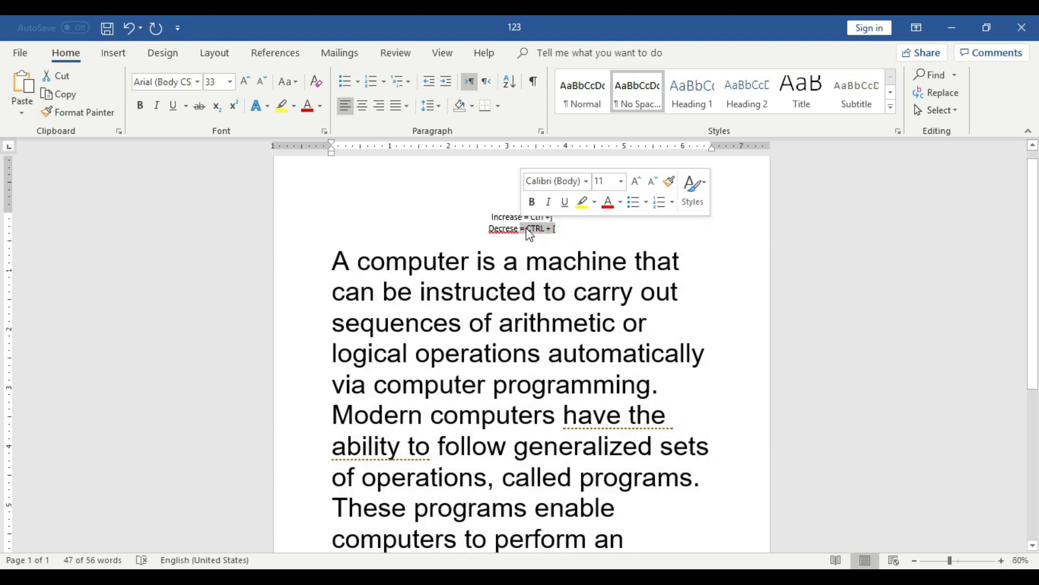
left_click(571, 229)
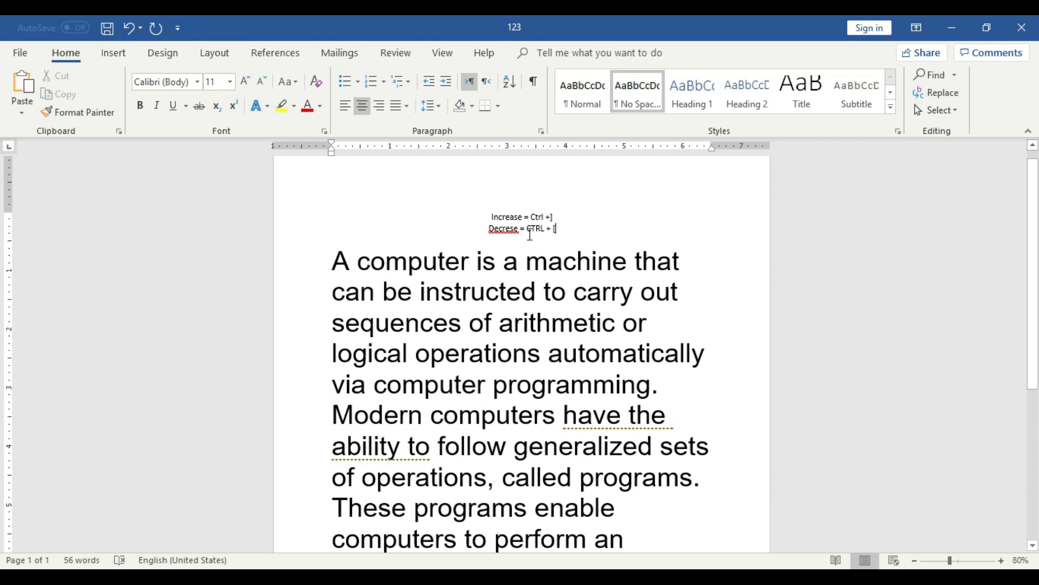
left_click_drag(563, 231, 555, 232)
left_click(587, 233)
scroll(595, 259, "down", 1)
scroll(595, 258, "up", 1)
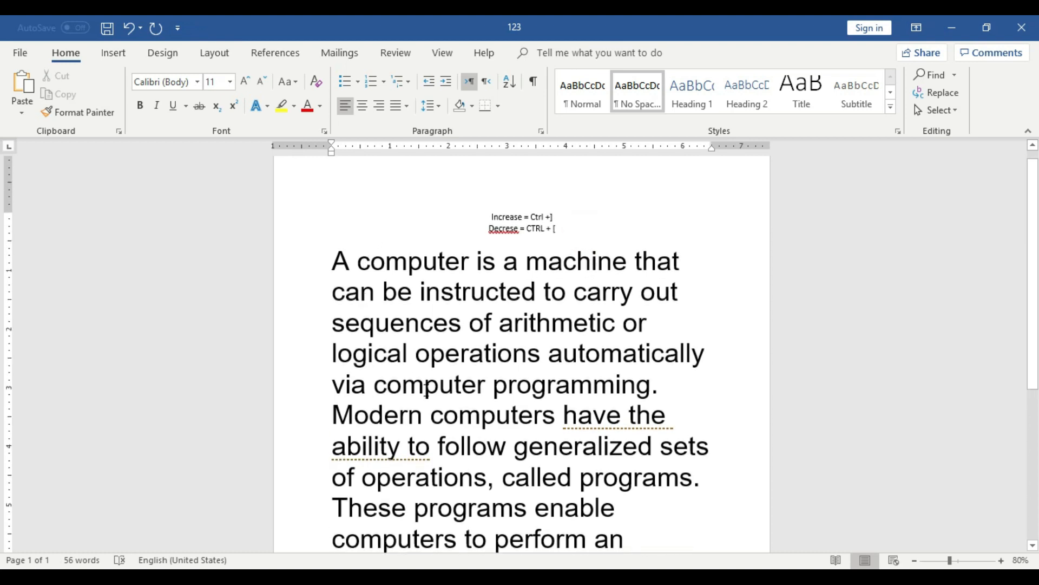
left_click(387, 384)
Try deleting the passage from "logical operations" through "have the" in the paragraph, and undo the deletion.
left_click_drag(329, 351, 655, 427)
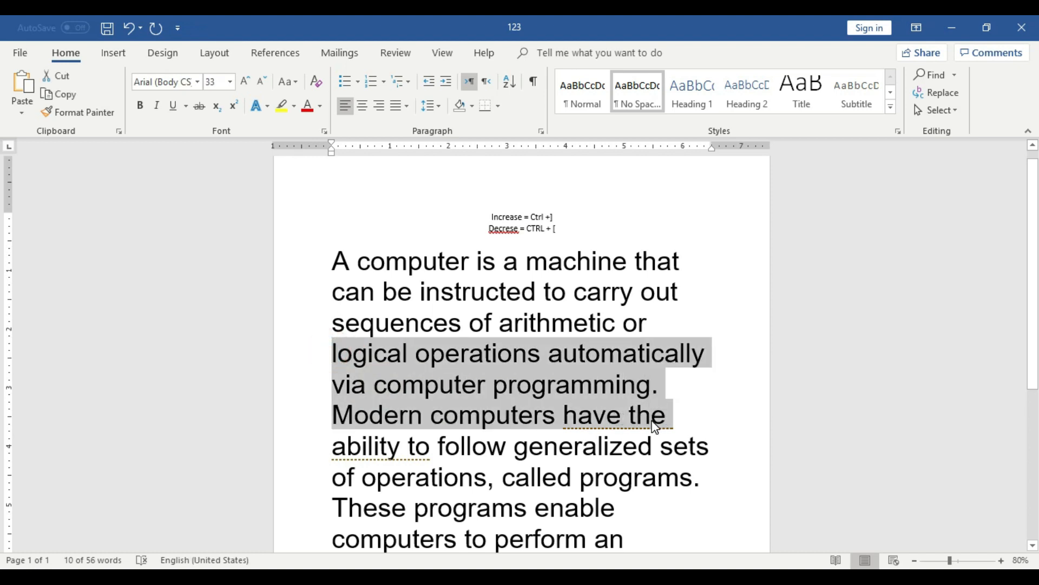
key("Delete")
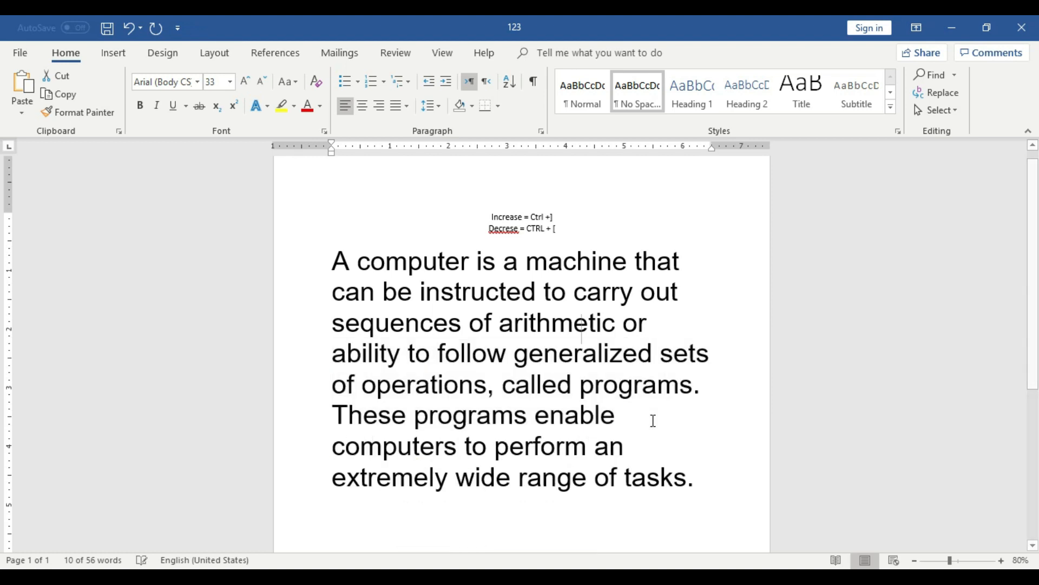
key("ctrl+z")
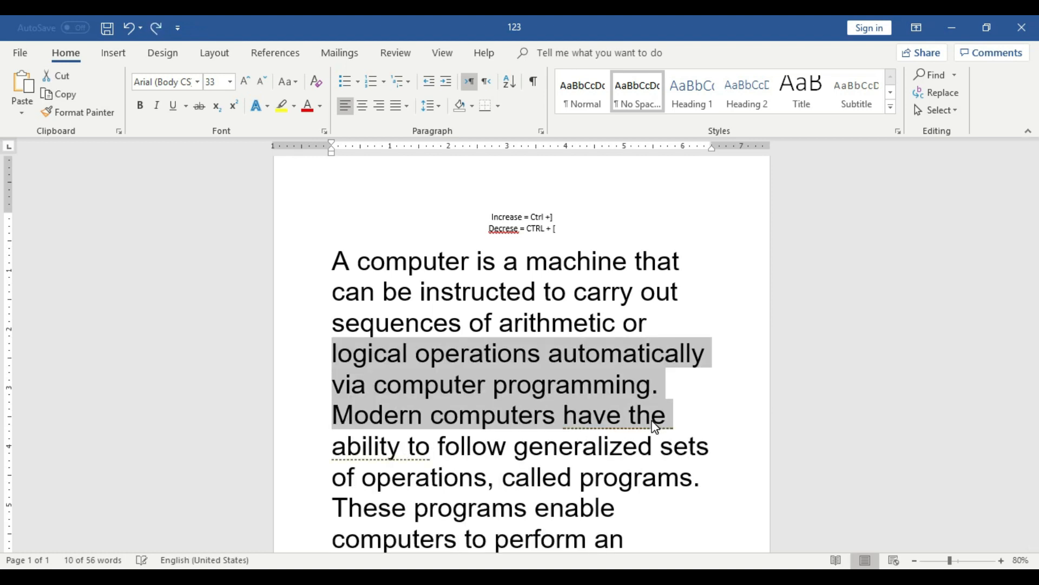
Shrink only the passage from "logical operations" through "have the" in one-point decrements to below size 20.
key("ctrl+bracketleft")
key("ctrl+bracketleft")
key("ctrl+bracketleft")
key("ctrl+bracketleft")
key("ctrl+bracketleft")
key("ctrl+bracketleft")
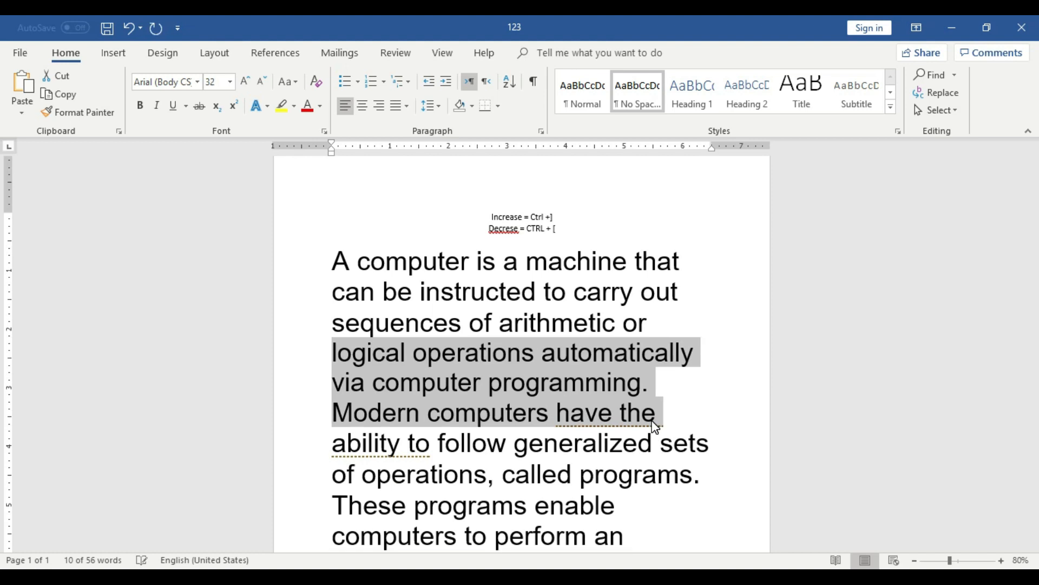
key("ctrl+bracketleft")
key("ctrl+bracketleft")
key("ctrl+bracketleft")
key("ctrl+bracketleft")
key("ctrl+bracketleft")
key("ctrl+bracketleft")
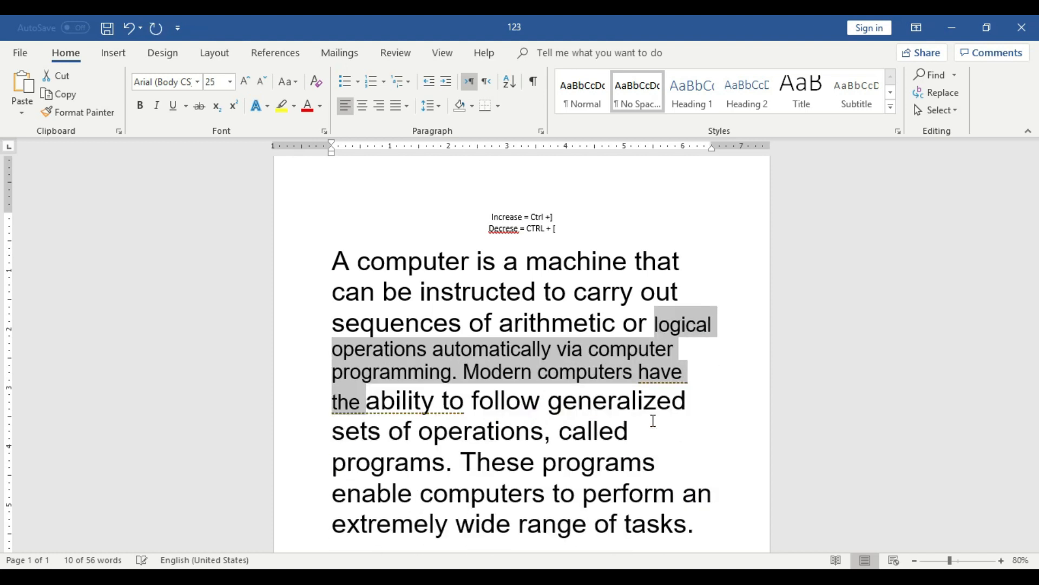
key("ctrl+bracketleft")
key("ctrl+bracketleft")
key("ctrl+bracketleft")
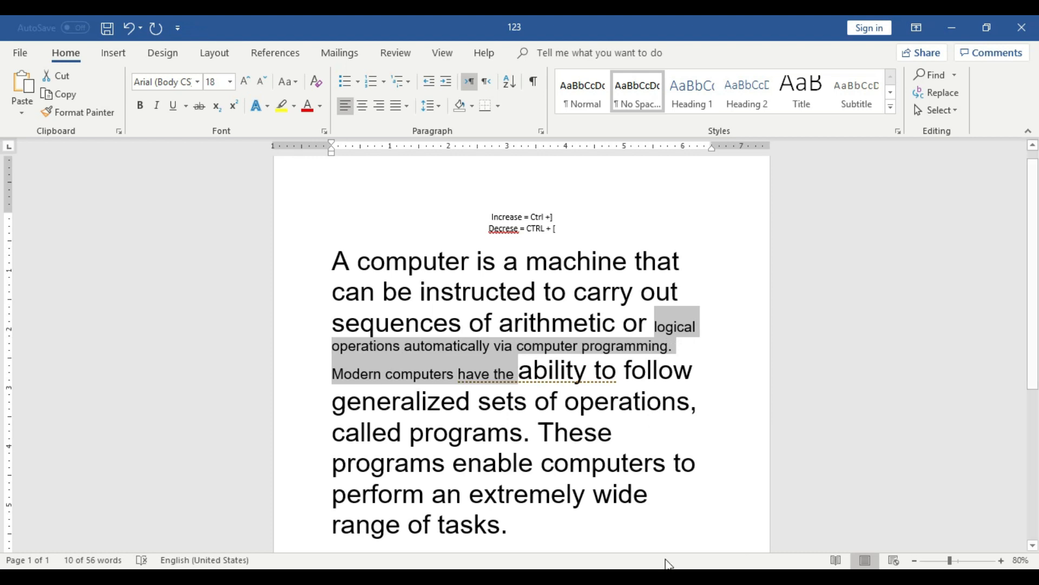
left_click(511, 534)
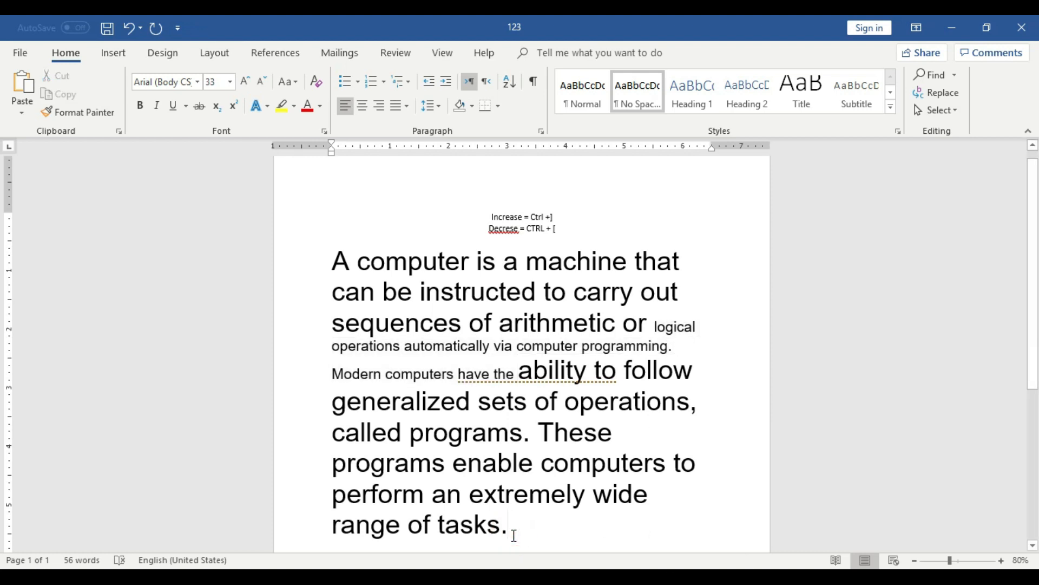
Undo the edits step by step back to the multi-paragraph version of the document with the yellow-highlighted words.
key("ctrl+z")
key("ctrl+z")
key("ctrl+z")
key("ctrl+z")
key("ctrl+z")
key("ctrl+z")
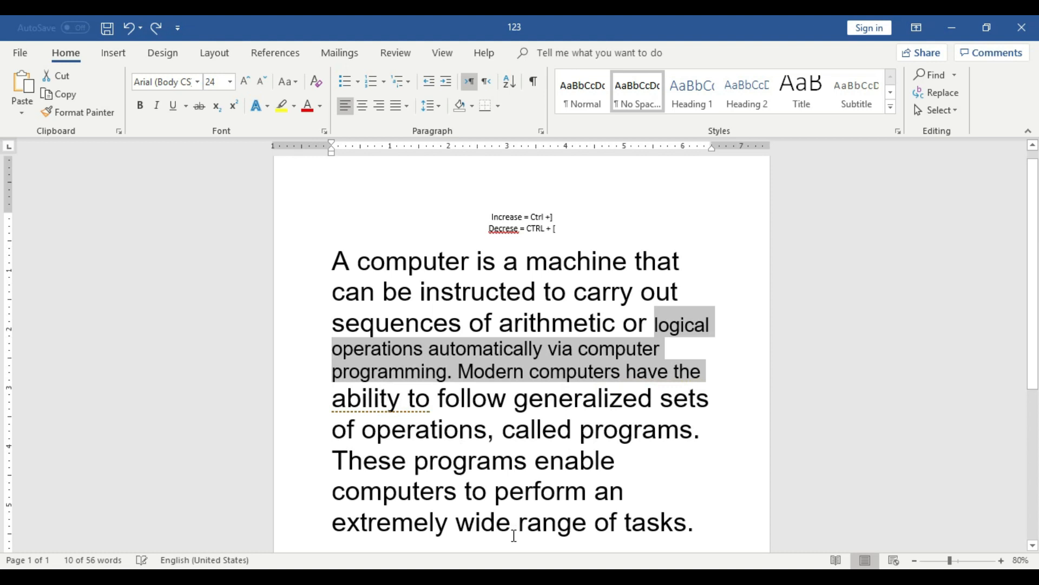
key("ctrl+z")
key("ctrl+z")
key("ctrl+z")
key("ctrl+z")
key("ctrl+z")
key("ctrl+z")
key("ctrl+z")
key("ctrl+z")
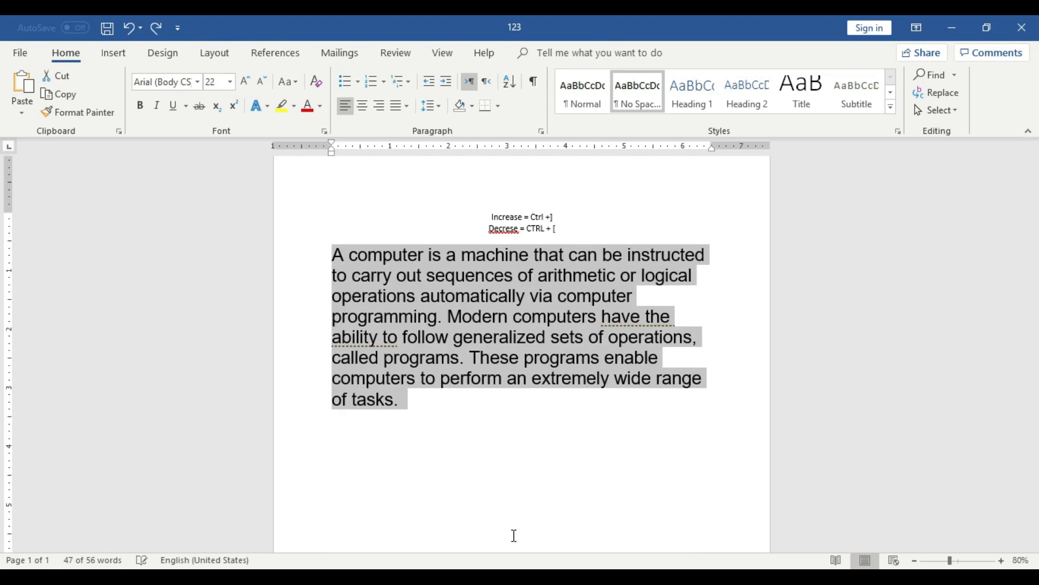
key("ctrl+y")
key("ctrl+y")
key("ctrl+y")
key("ctrl+y")
key("ctrl+y")
key("ctrl+y")
key("ctrl+y")
key("ctrl+y")
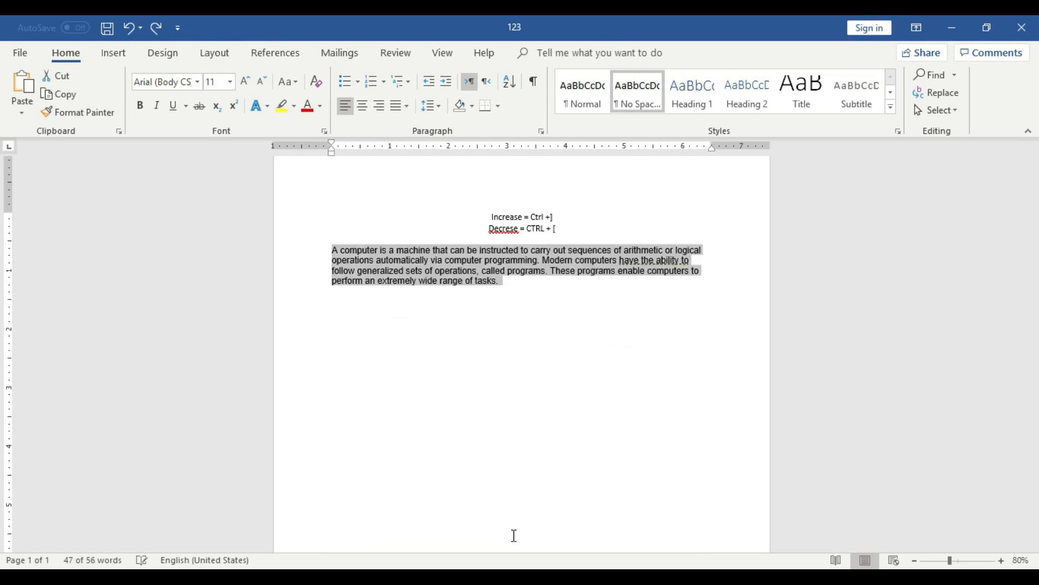
key("ctrl+y")
key("ctrl+y")
key("ctrl+y")
key("ctrl+y")
key("ctrl+y")
key("ctrl+y")
key("ctrl+y")
key("ctrl+y")
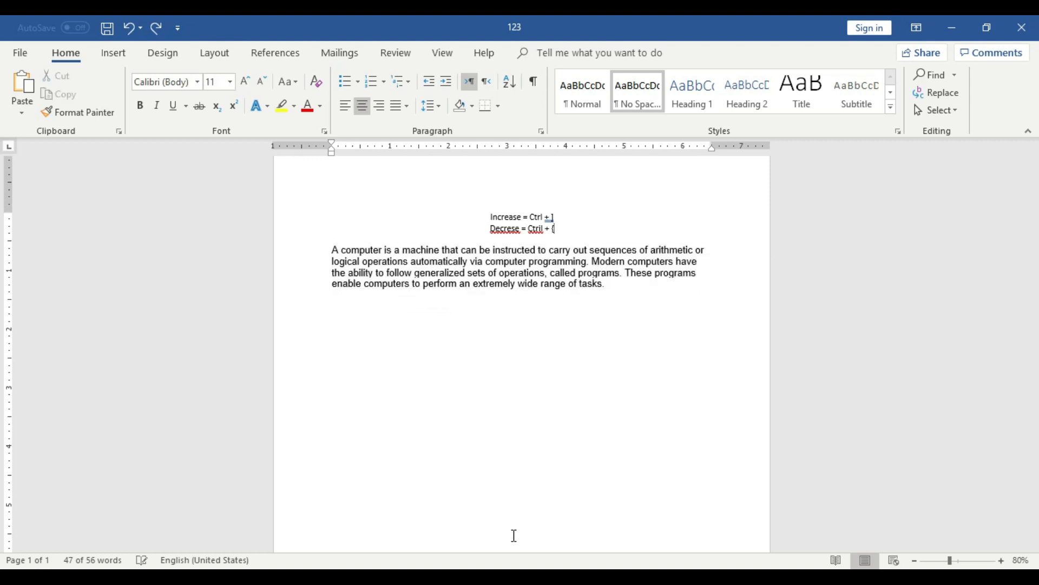
key("ctrl+y")
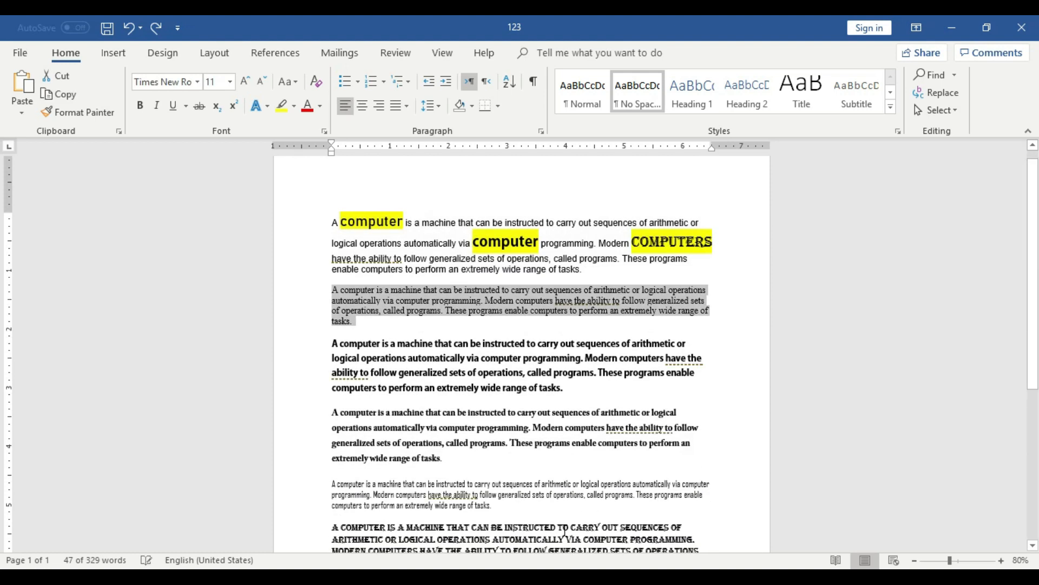
left_click(728, 464)
Select the words "computer programming" in the third paragraph, set in bold Adobe Gothic.
left_click(1002, 560)
left_click(1002, 561)
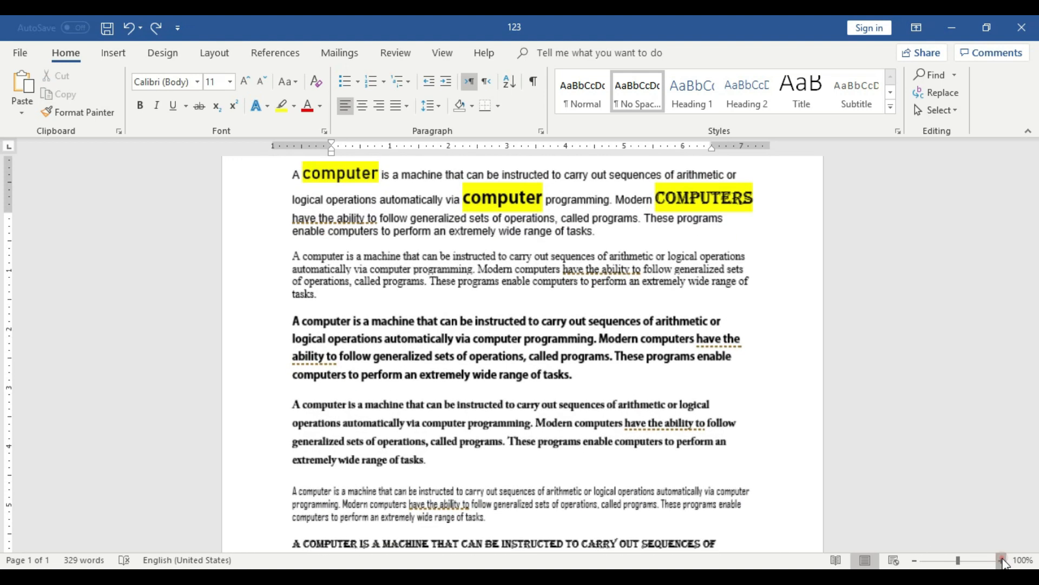
left_click(1002, 561)
left_click(1002, 560)
left_click(1001, 560)
left_click(1001, 560)
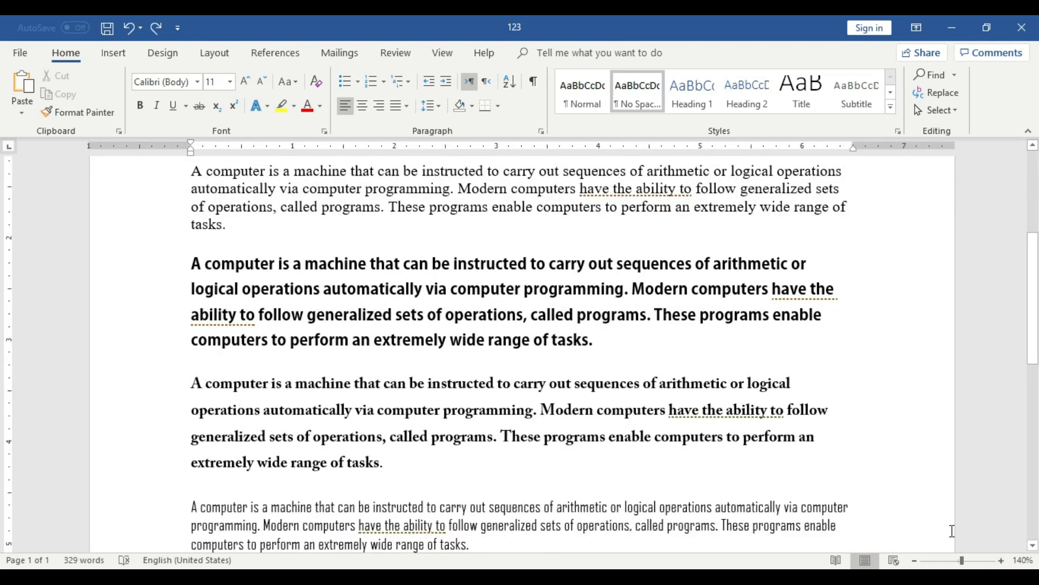
left_click(1002, 560)
left_click(1002, 560)
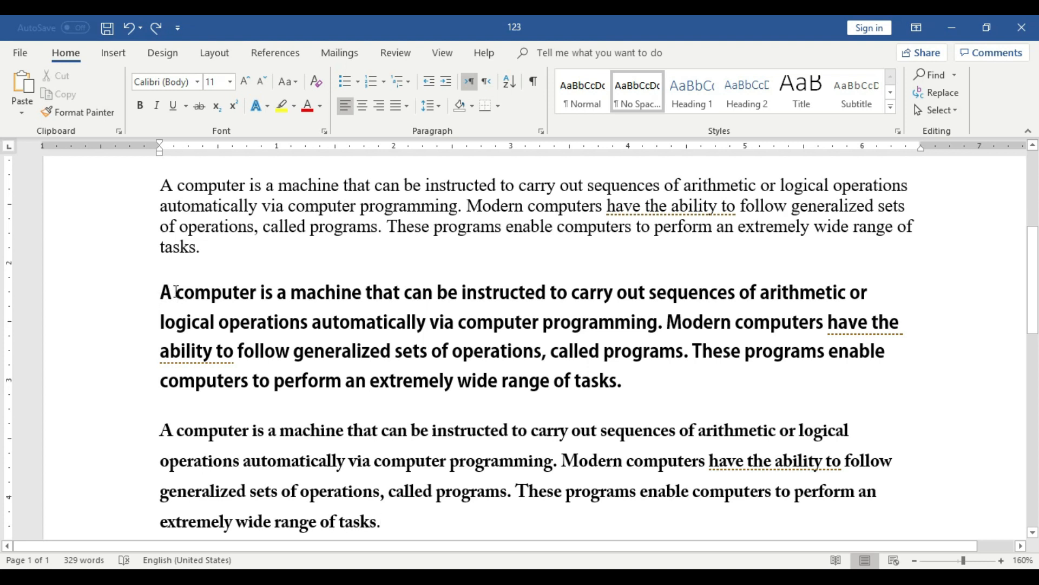
left_click_drag(162, 292, 543, 323)
left_click(595, 338)
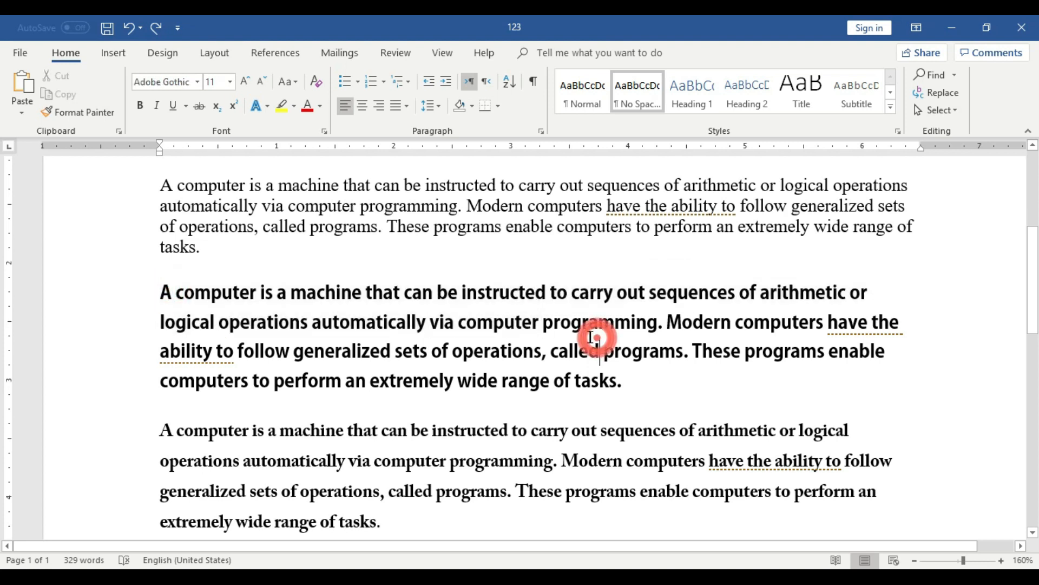
left_click_drag(464, 327, 617, 329)
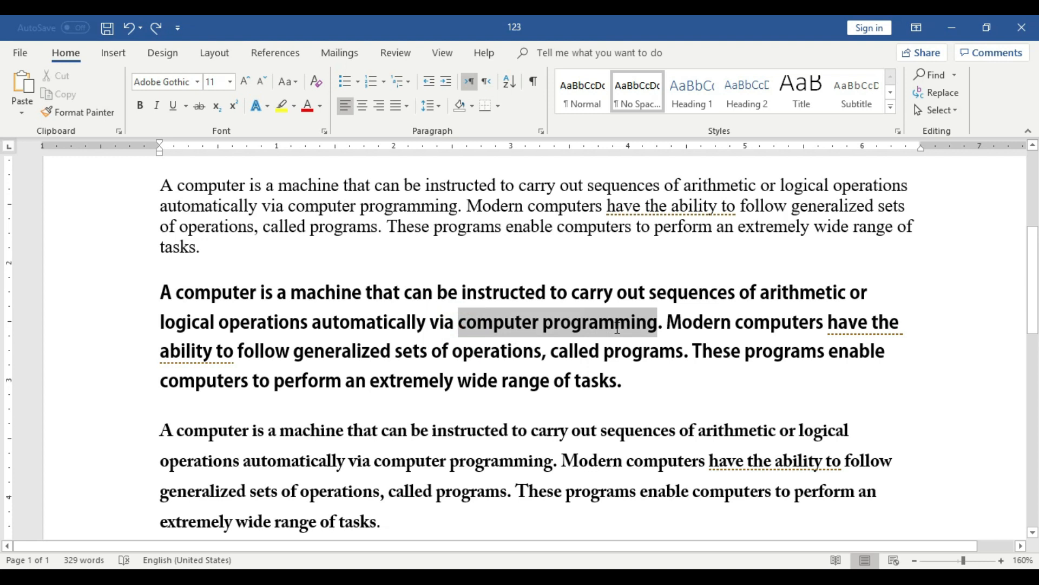
left_click(583, 382)
left_click(460, 326)
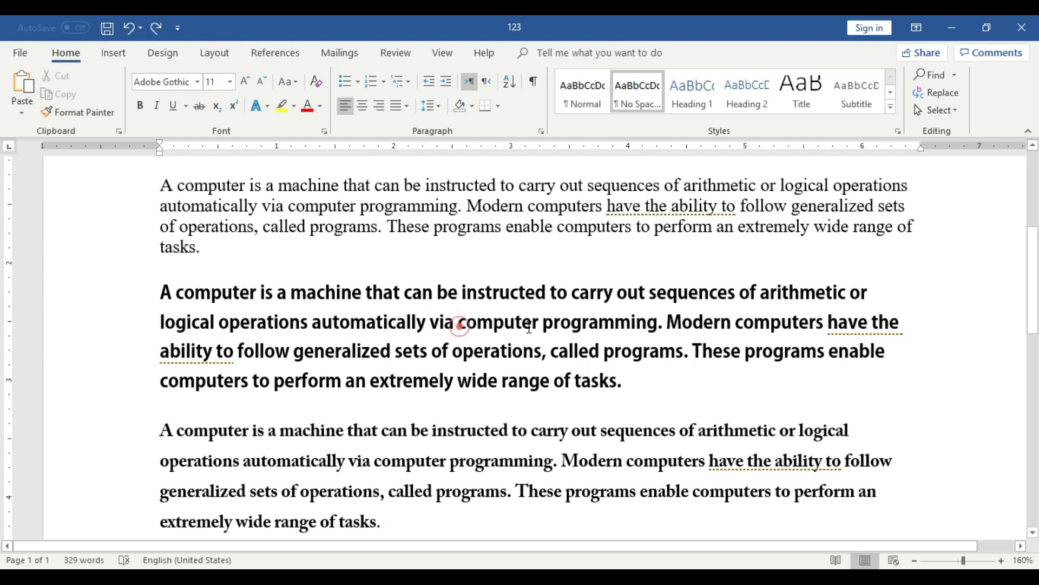
left_click_drag(529, 327, 638, 328)
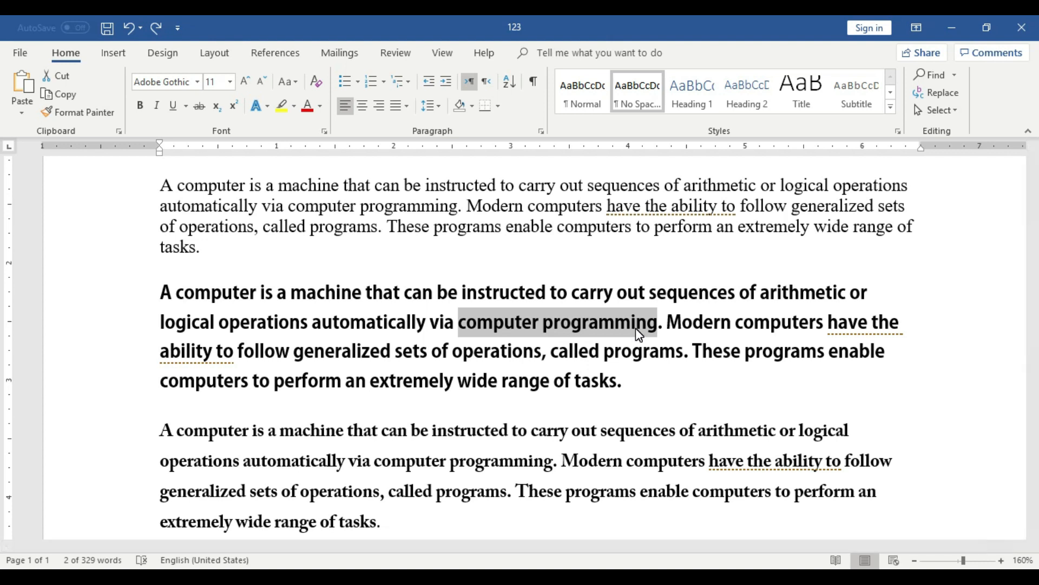
Centre the blank line above the third paragraph and enter the bracket characters ] and [ there, erasing each one.
left_click(621, 260)
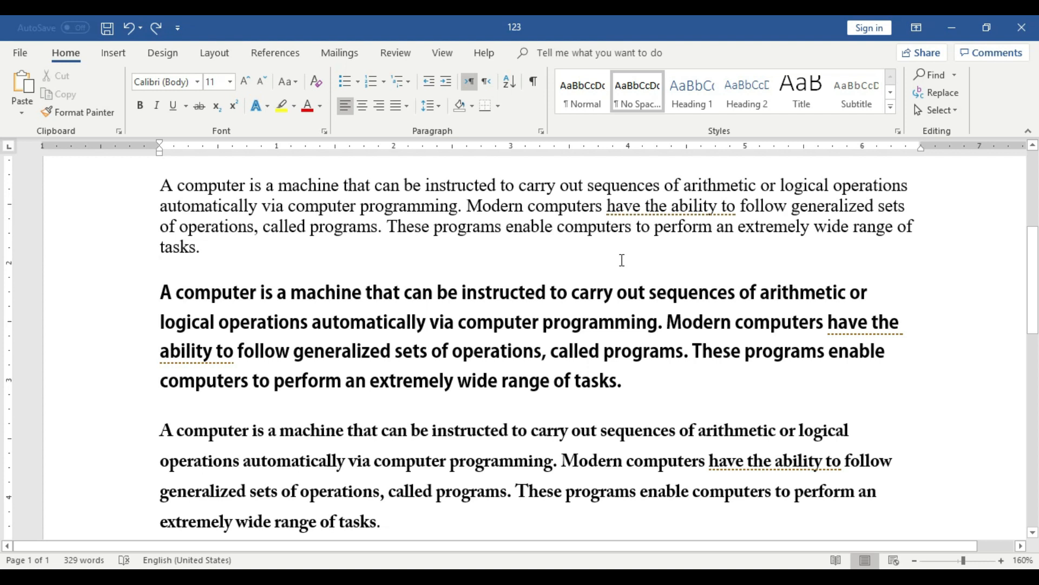
left_click(362, 105)
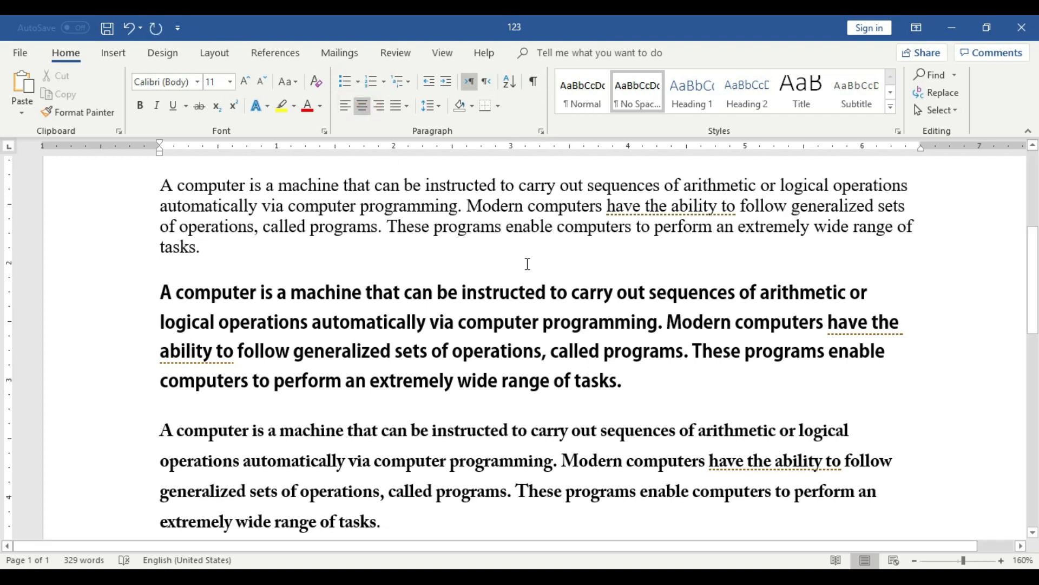
type("]")
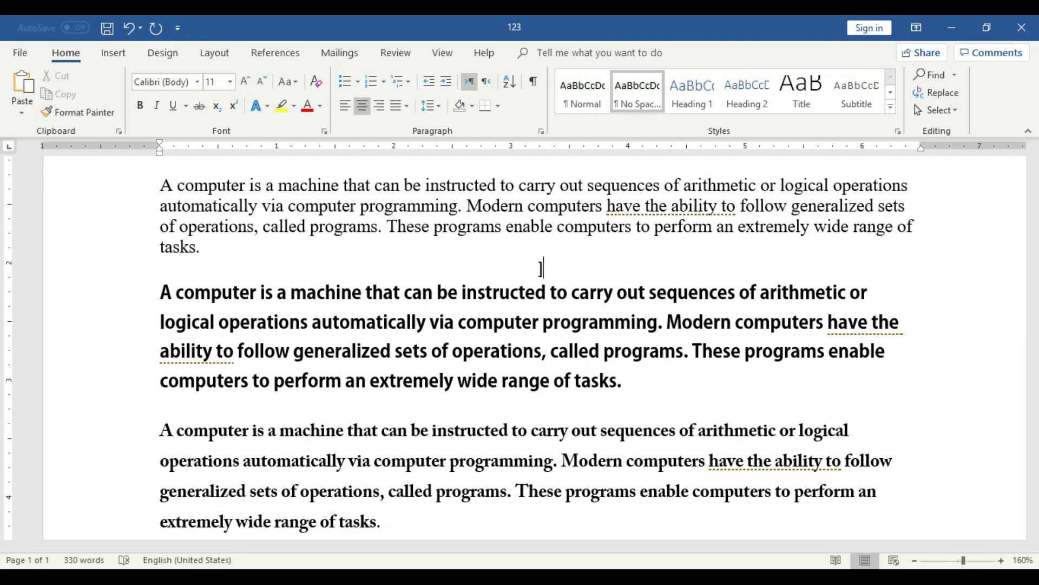
key("BackSpace")
type("[")
key("BackSpace")
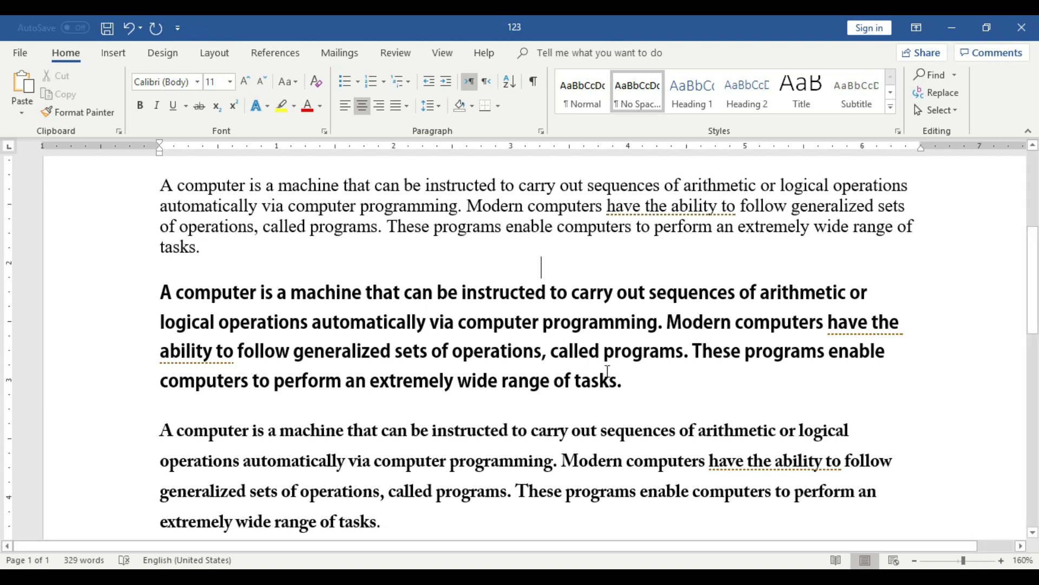
Enlarge the words "computer programming" in the third paragraph to font size 19.
double_click(568, 351)
left_click(492, 347)
left_click_drag(459, 331, 632, 331)
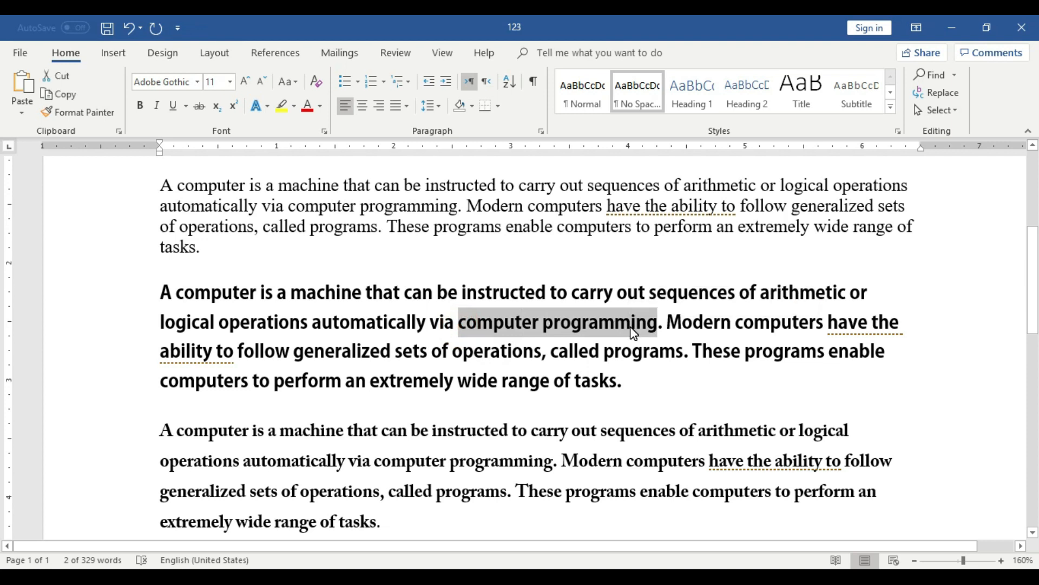
key("ctrl+shift+period")
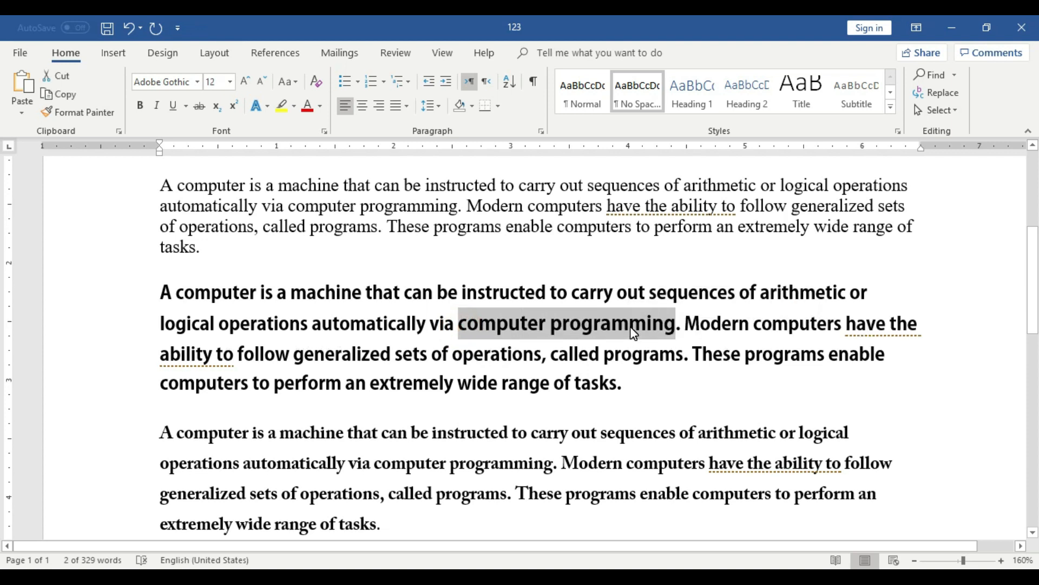
key("ctrl+bracketright")
key("ctrl+bracketright")
key("ctrl+bracketright")
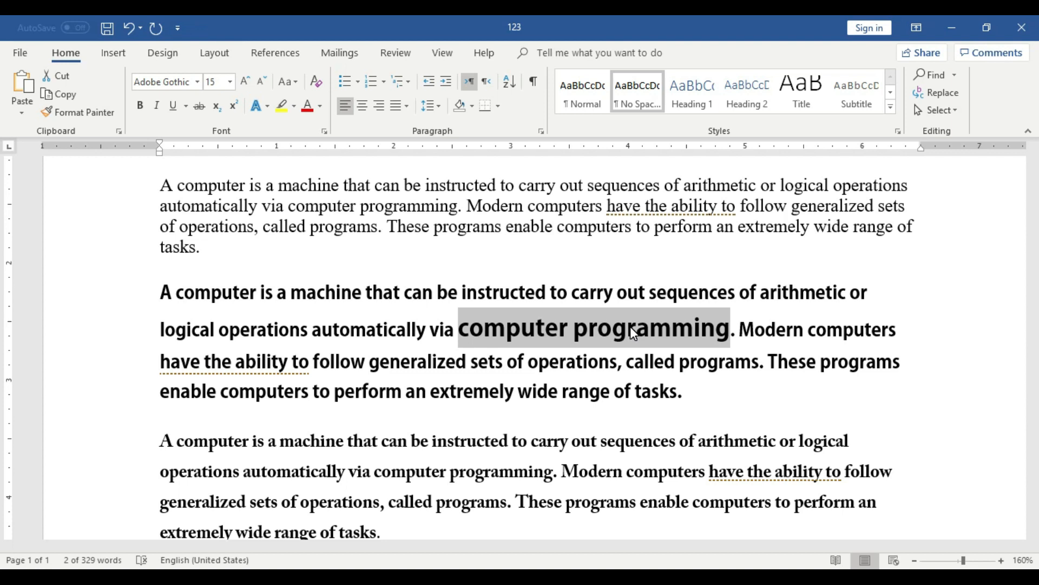
key("ctrl+bracketright")
key("ctrl+bracketright")
key("ctrl+bracketright")
key("ctrl+bracketright")
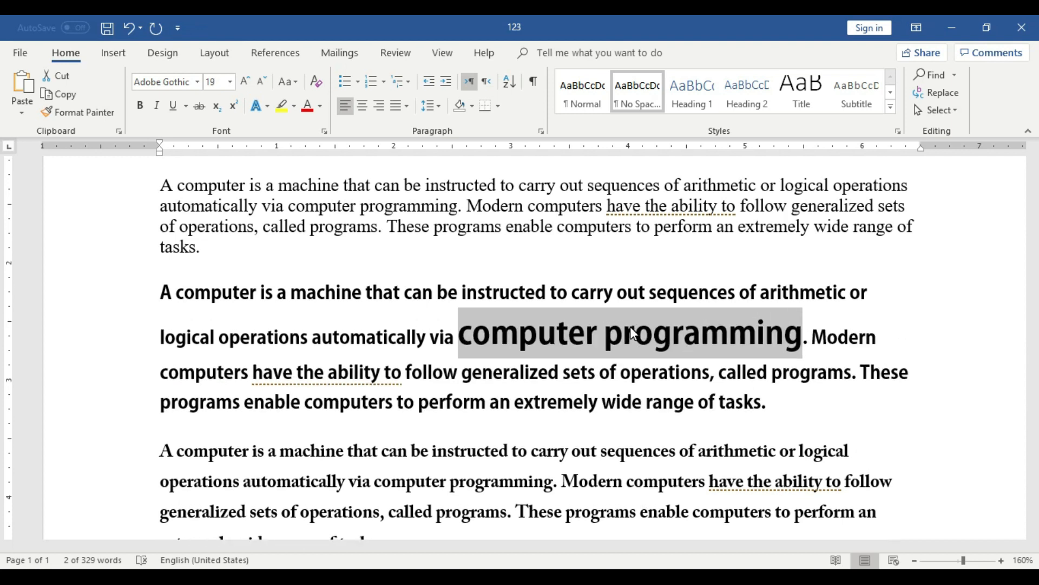
Enlarge the word "computers" in the last line of the third paragraph to font size 17.
left_click_drag(305, 402, 391, 403)
key("ctrl+bracketright")
key("ctrl+bracketright")
key("ctrl+bracketright")
key("ctrl+bracketright")
key("ctrl+bracketright")
key("ctrl+bracketright")
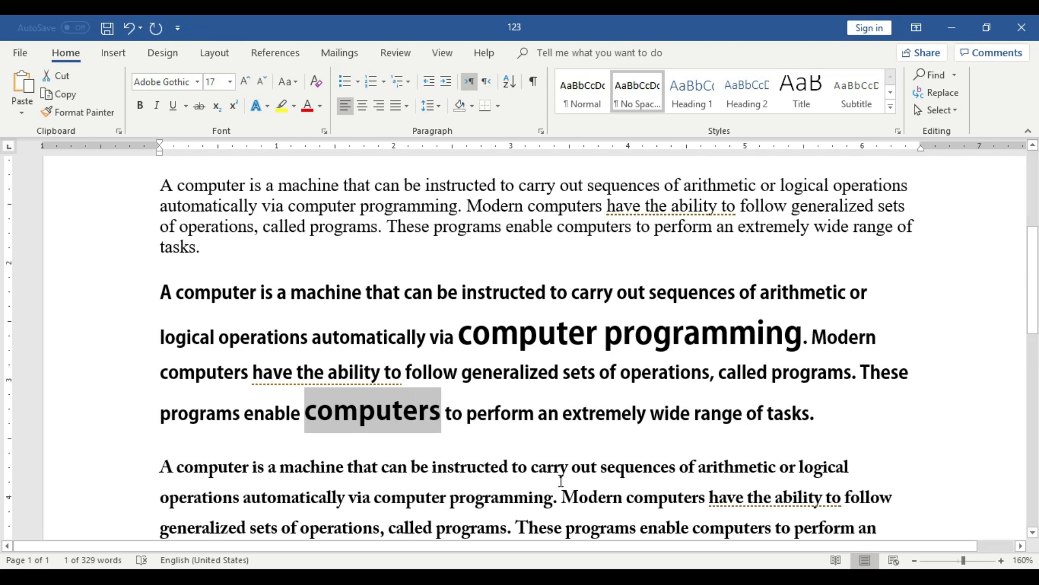
left_click(662, 438)
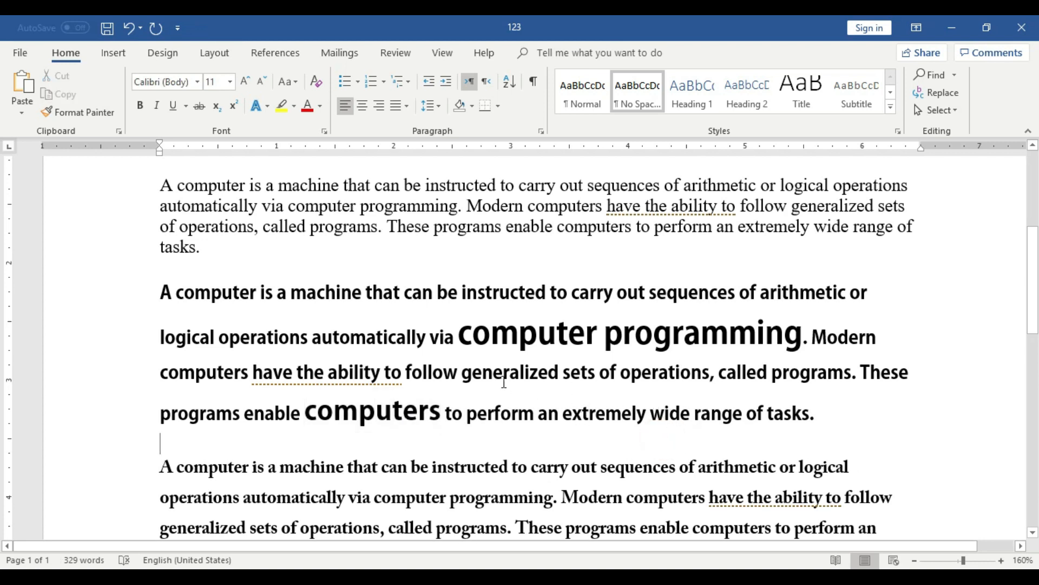
Shrink the text from "Modern computers" to "called programs" in the third paragraph to font size 4.
left_click_drag(164, 372, 852, 375)
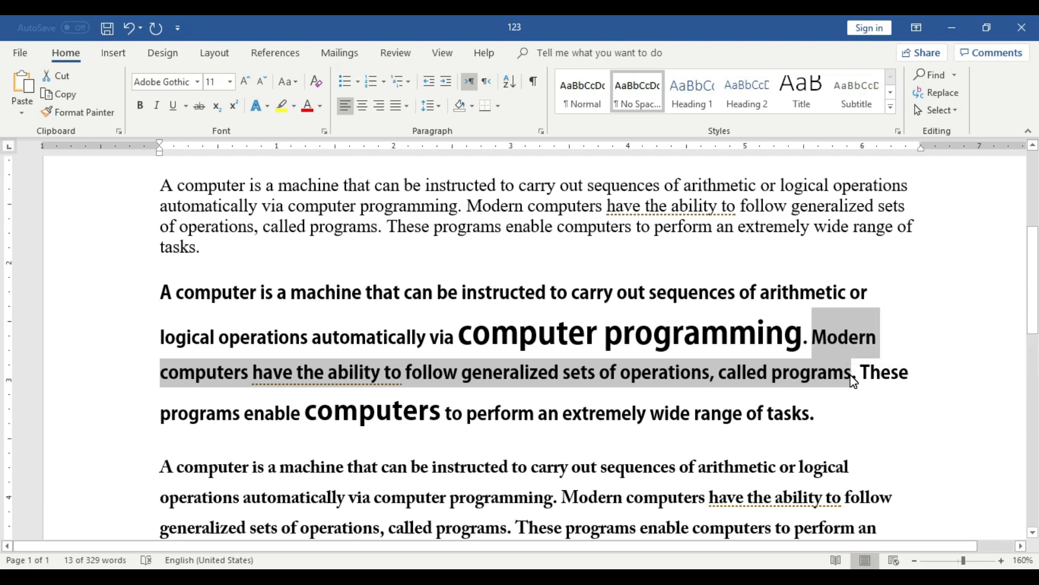
key("ctrl+bracketleft")
key("ctrl+bracketleft")
key("ctrl+bracketleft")
key("ctrl+bracketleft")
key("ctrl+bracketleft")
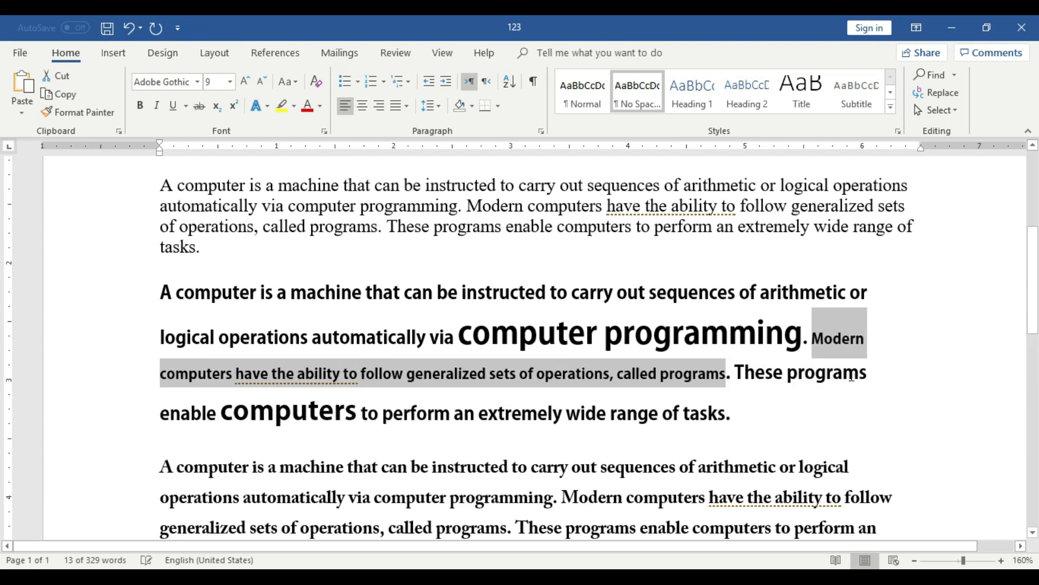
key("ctrl+bracketleft")
key("ctrl+bracketleft")
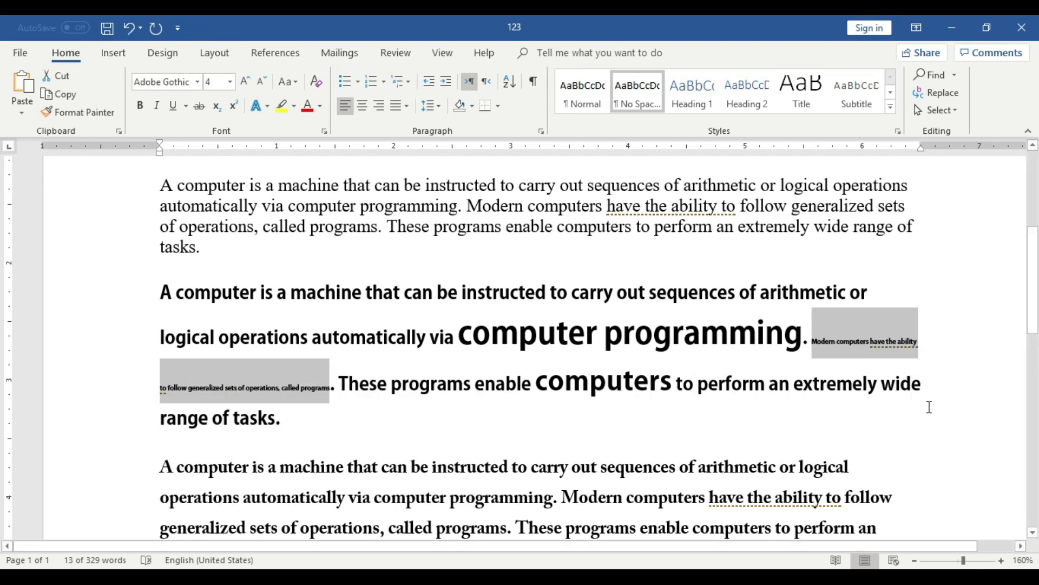
left_click(441, 467)
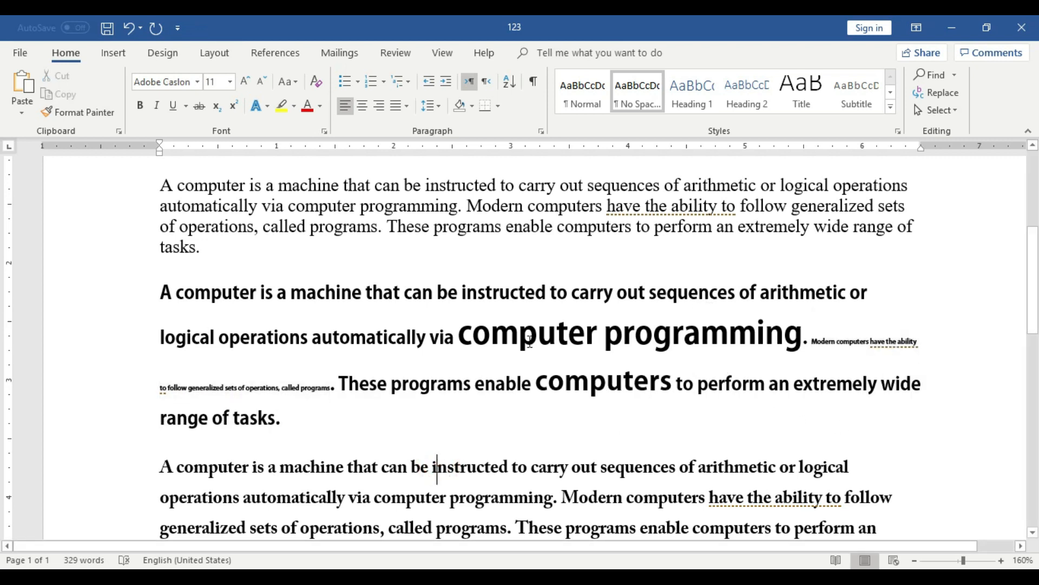
Select the enlarged words "computer programming" and the small text below them in turn, and view the available font sizes.
left_click_drag(459, 334, 810, 336)
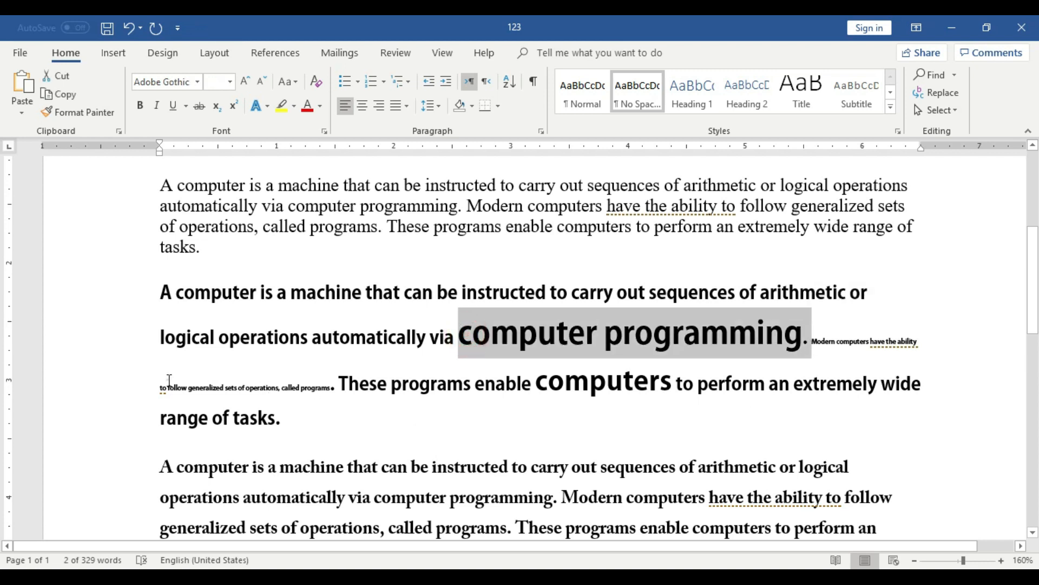
left_click_drag(164, 381, 336, 385)
left_click(420, 411)
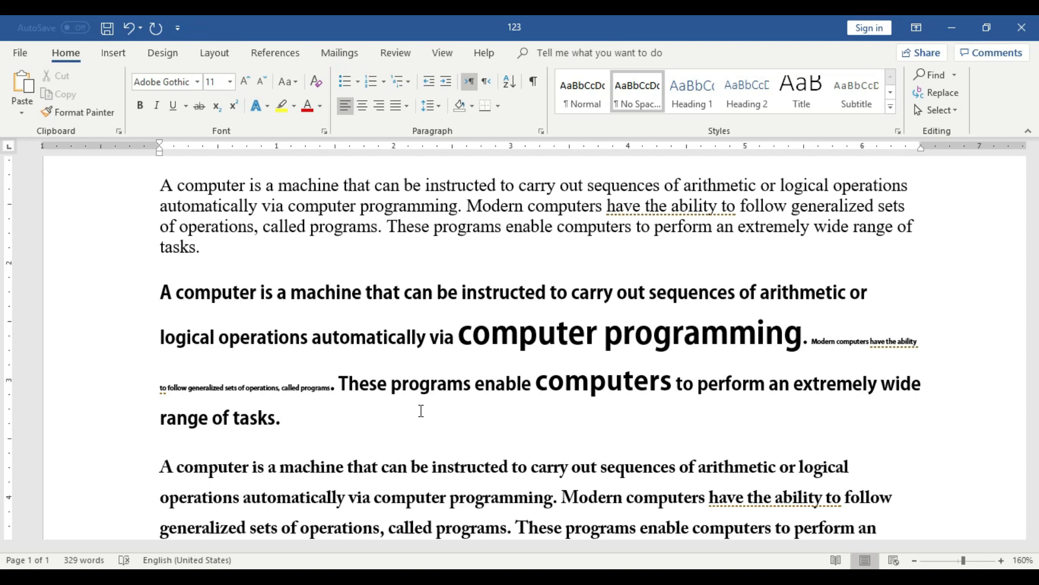
left_click(231, 82)
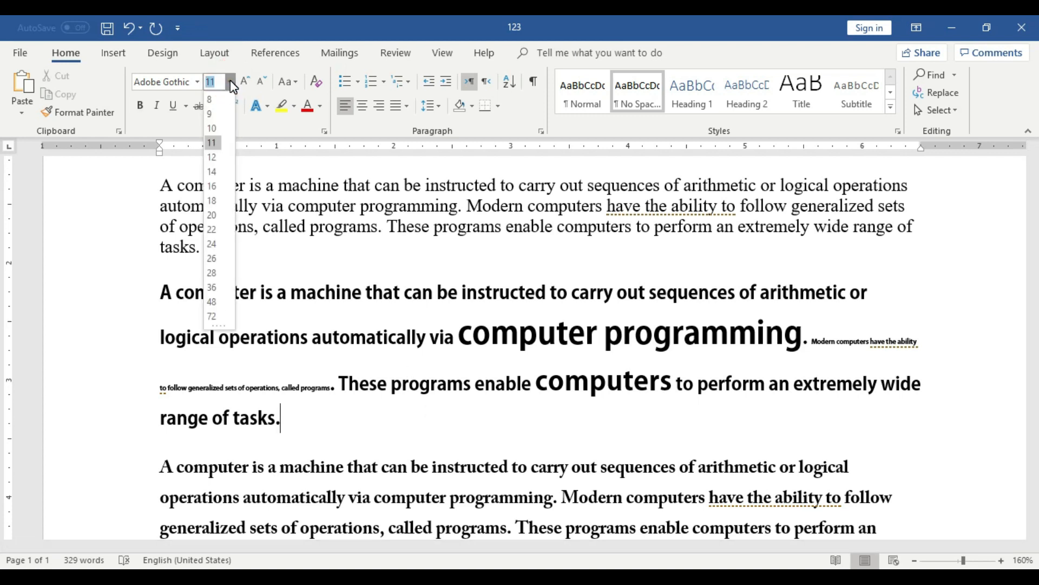
left_click(231, 81)
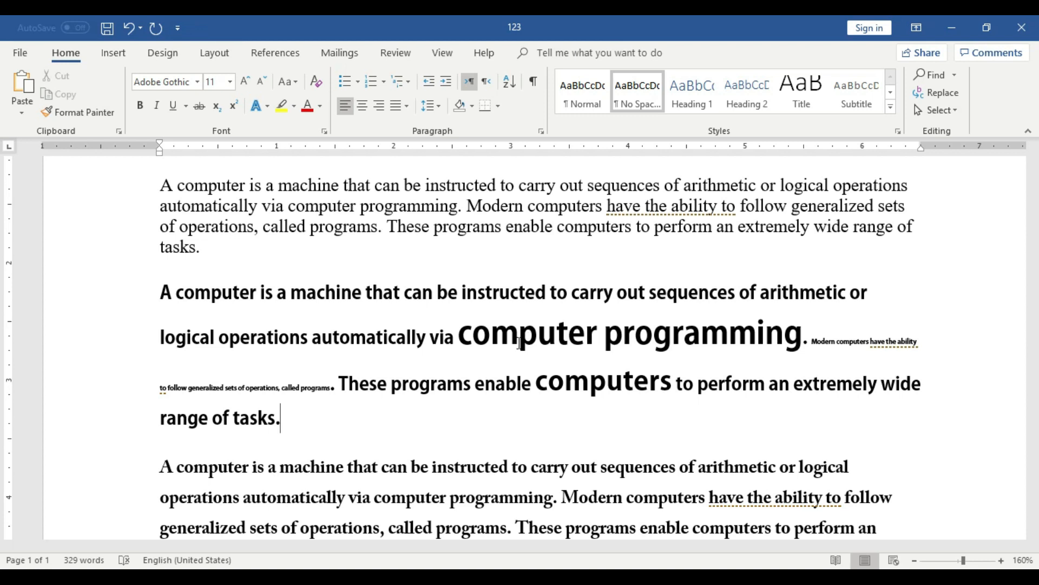
Zoom the document out to 90% and return to its first paragraph.
scroll(856, 449, "down", 10)
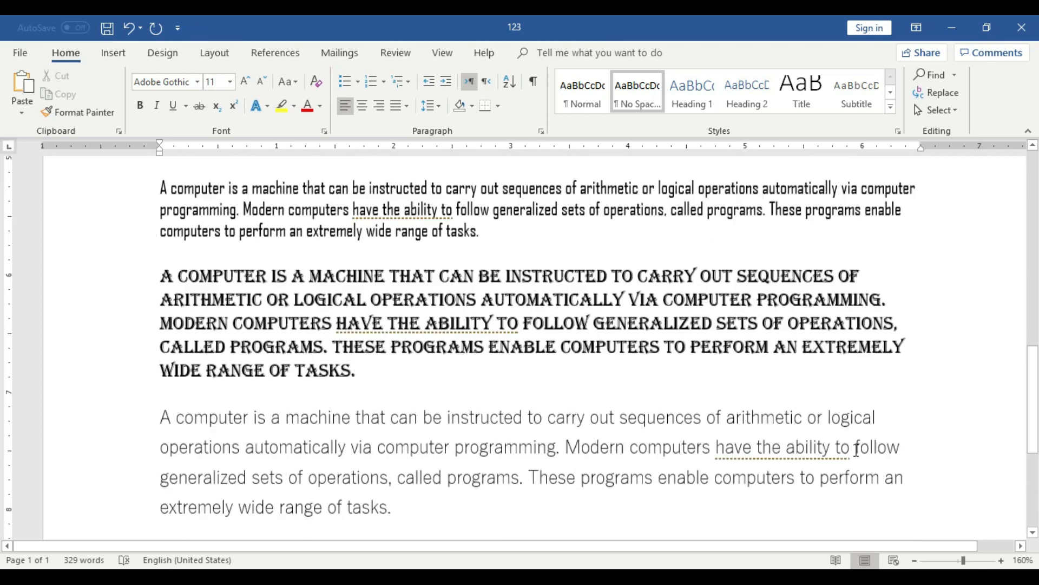
left_click(914, 560)
left_click(914, 561)
left_click(915, 560)
left_click(914, 561)
left_click(914, 560)
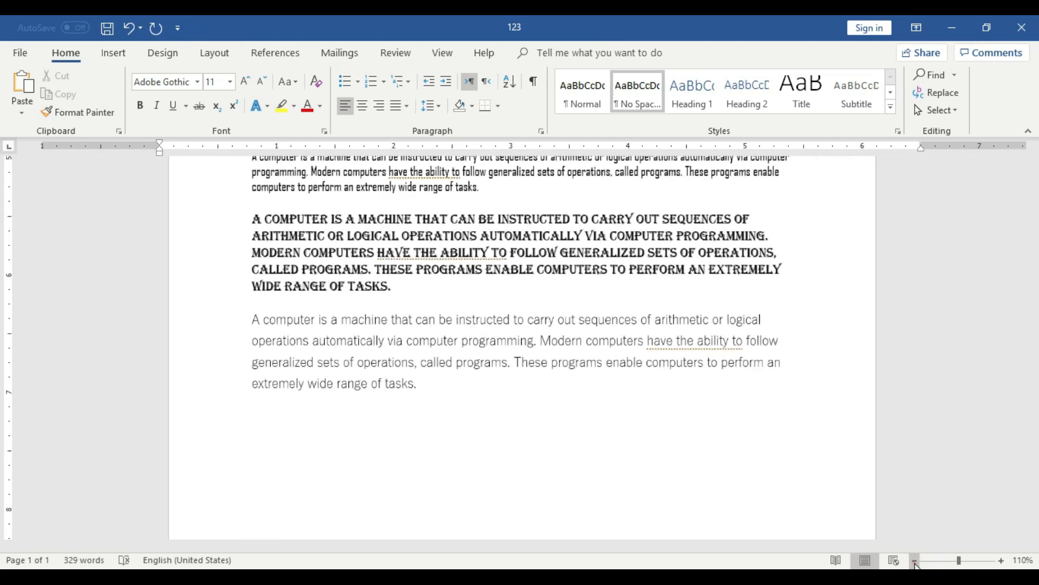
left_click(914, 560)
left_click(914, 561)
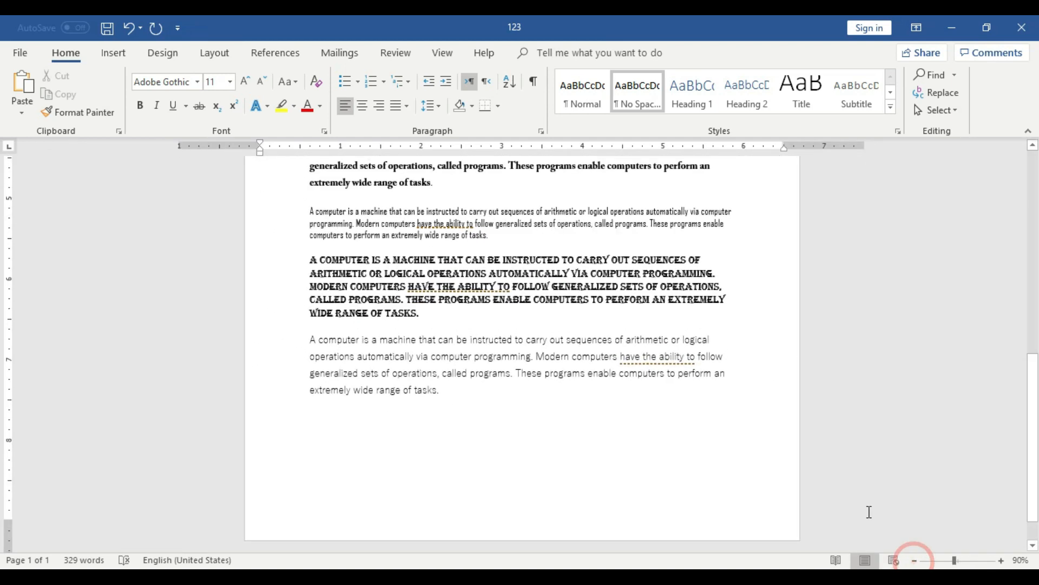
scroll(869, 512, "up", 6)
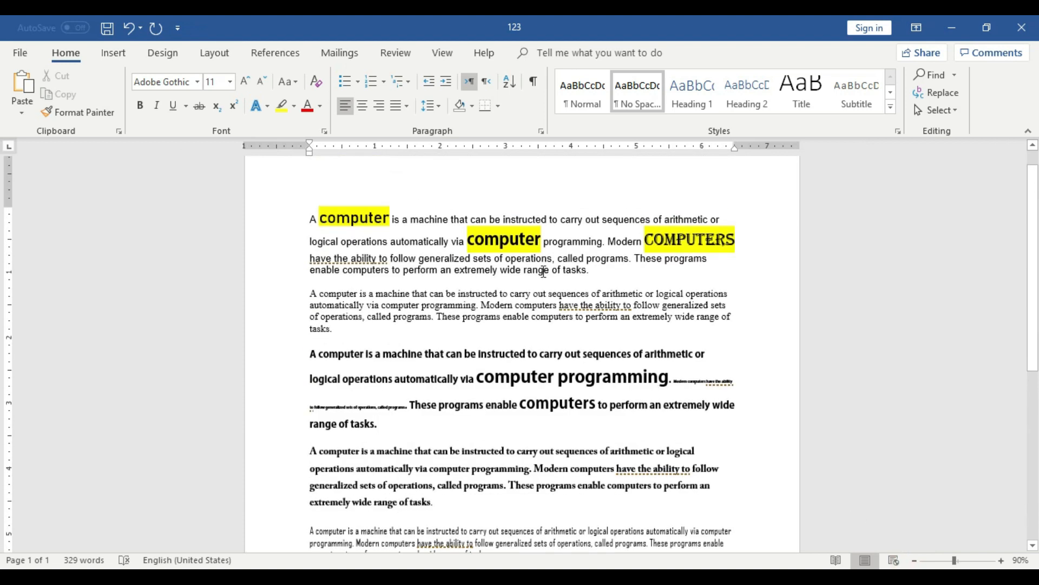
Select the whole first paragraph with the highlighted words and compare it with the paragraphs below.
left_click_drag(594, 271, 312, 216)
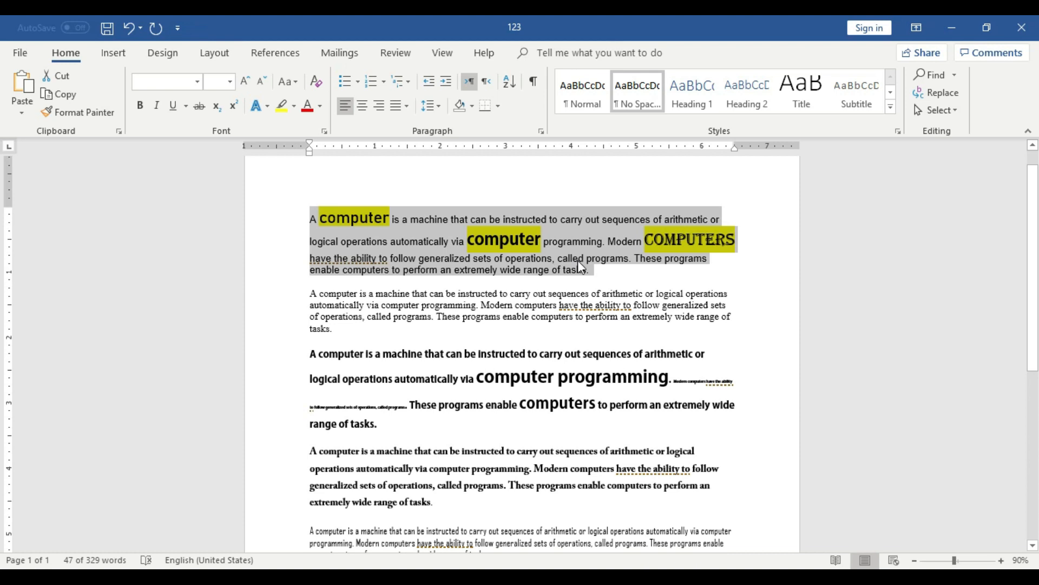
scroll(404, 232, "down", 3)
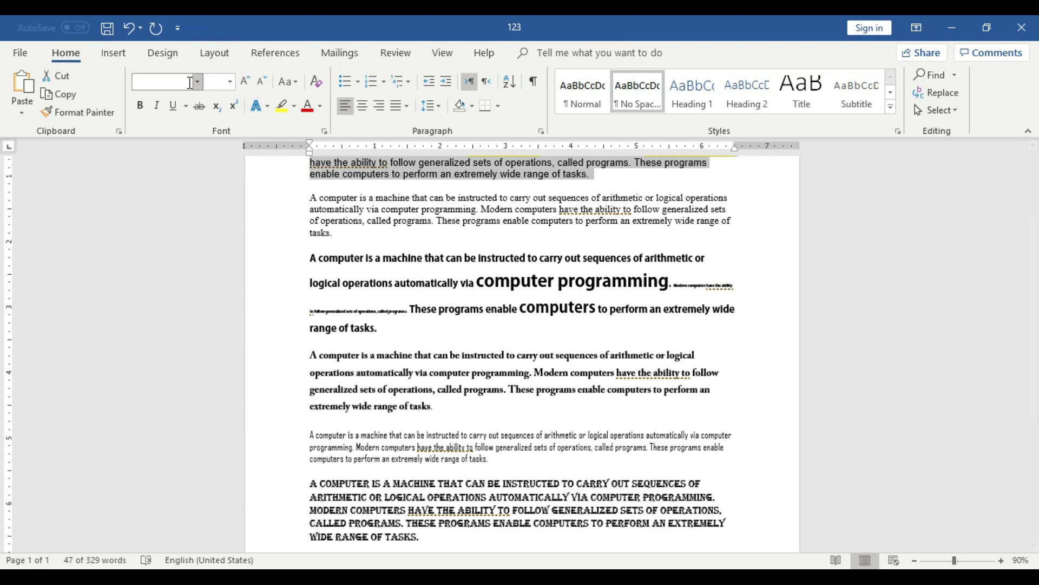
scroll(466, 341, "up", 2)
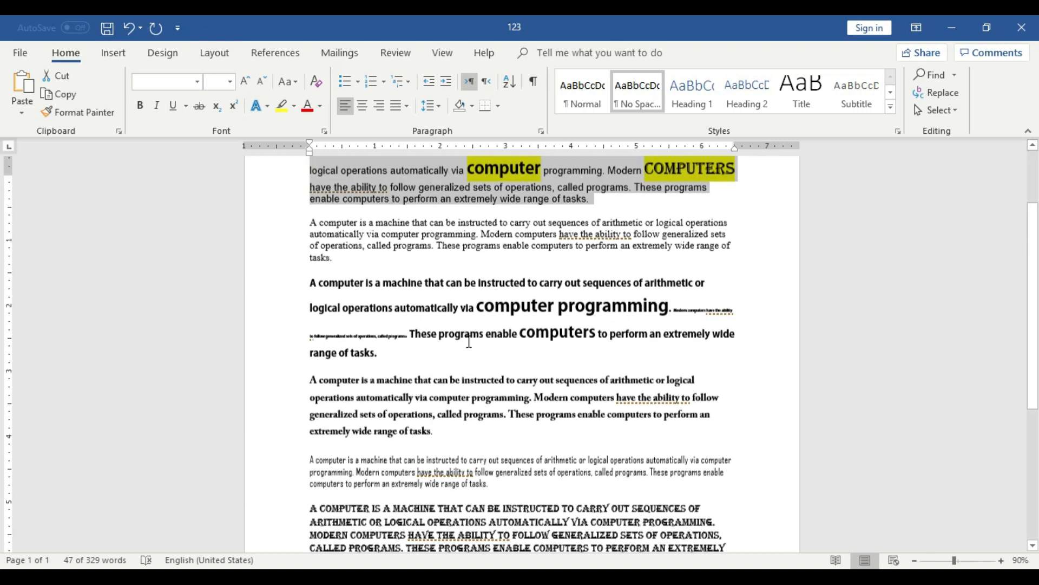
scroll(574, 459, "up", 2)
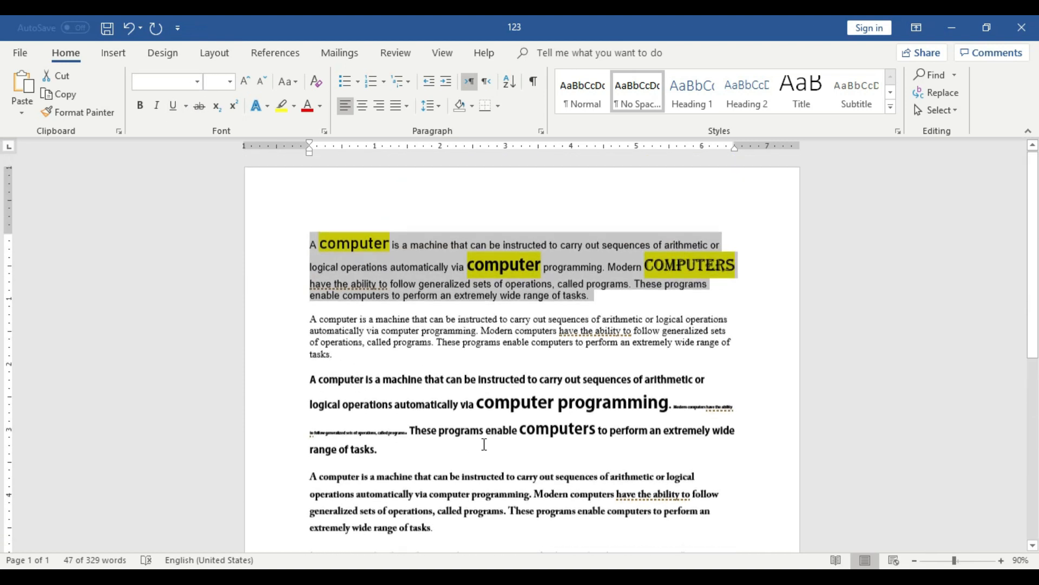
Select the whole third paragraph, and after that only its small-sized sentence beginning "Modern computers".
left_click(315, 379)
left_click_drag(315, 379, 381, 450)
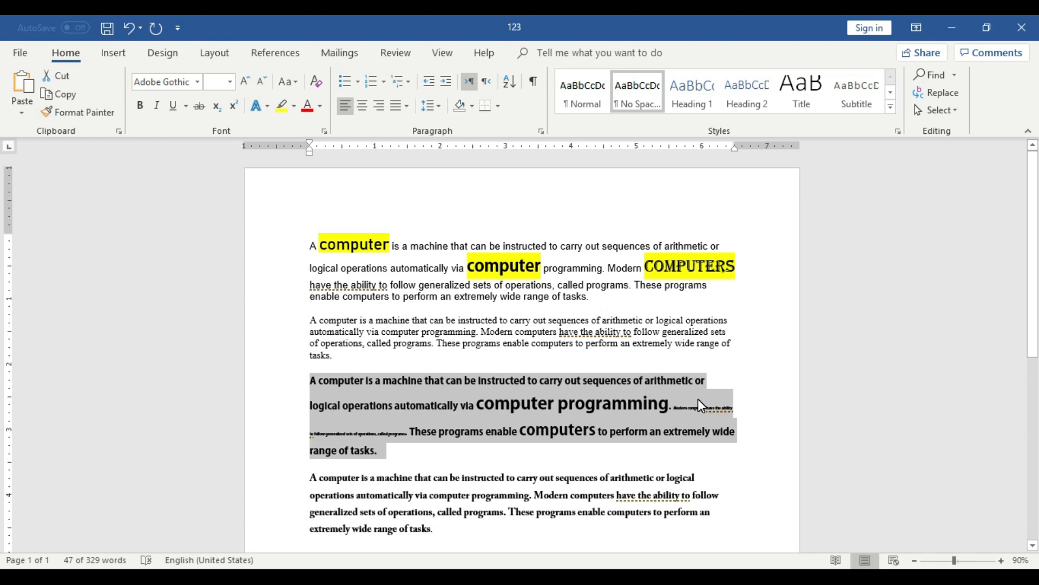
left_click(588, 406)
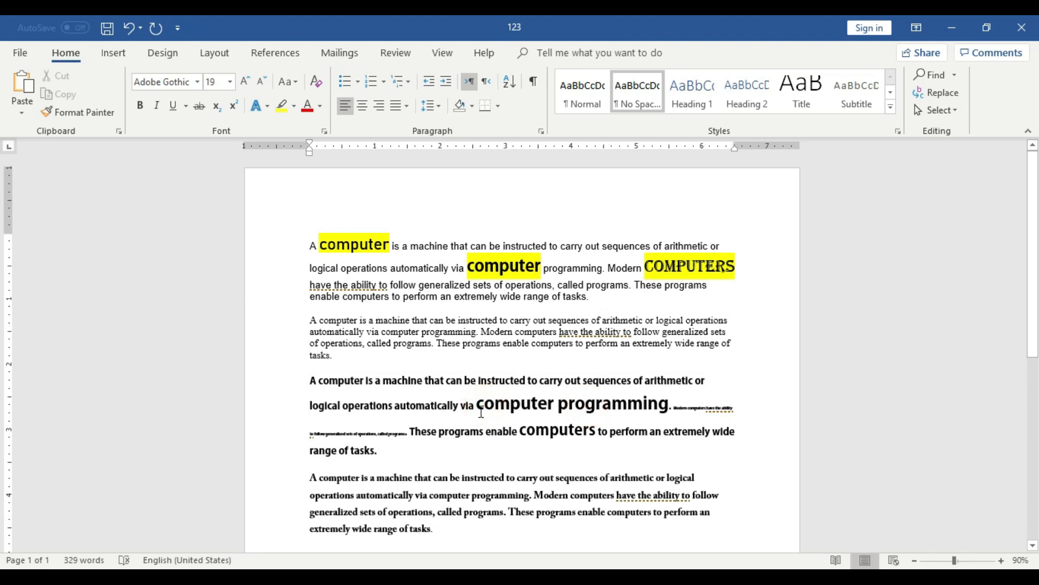
left_click_drag(478, 406, 410, 429)
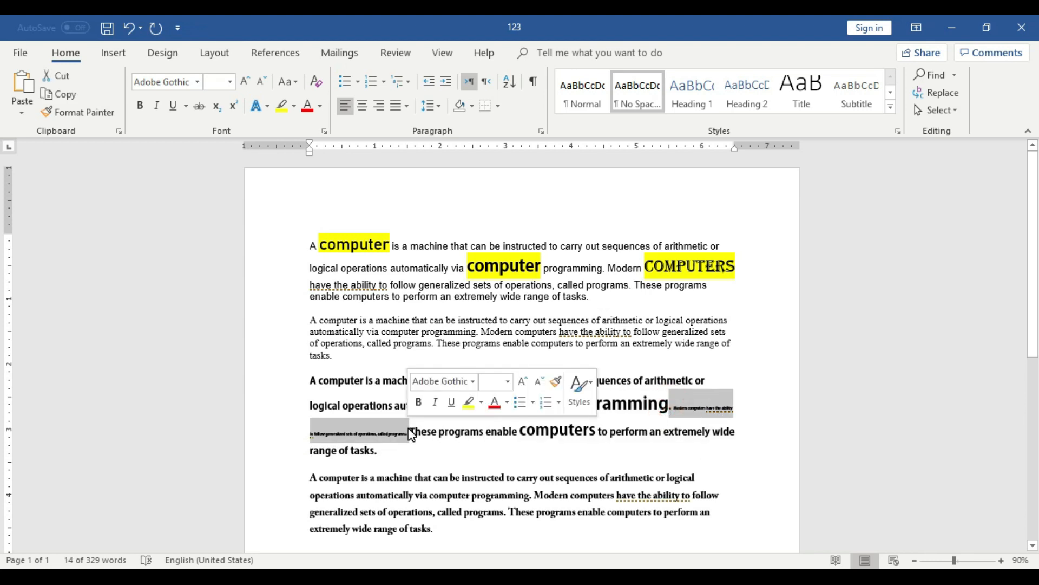
Review the differently formatted paragraphs down to the end of the document and minimise the document window.
scroll(411, 433, "down", 10)
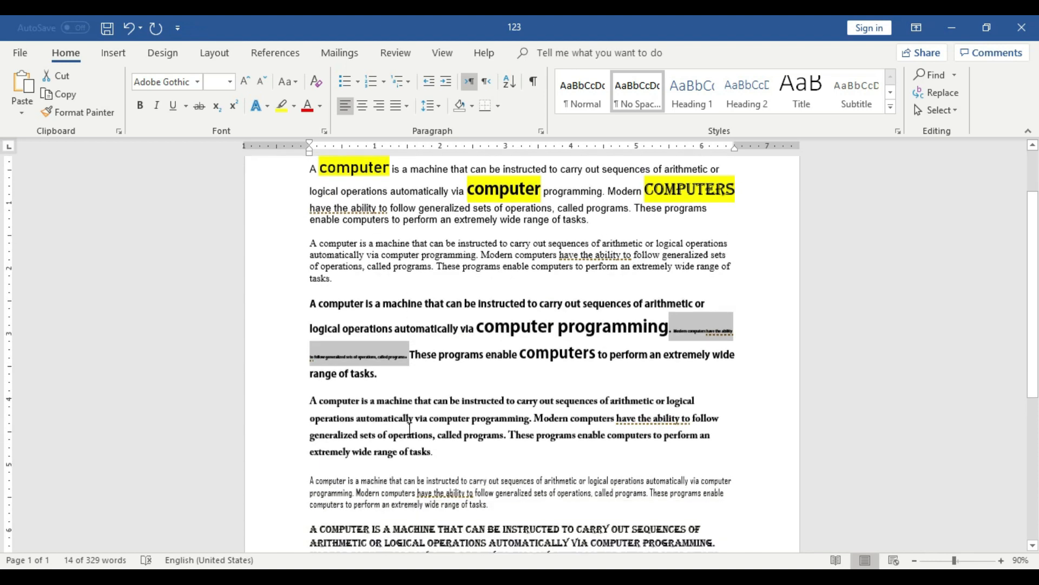
scroll(411, 429, "down", 1)
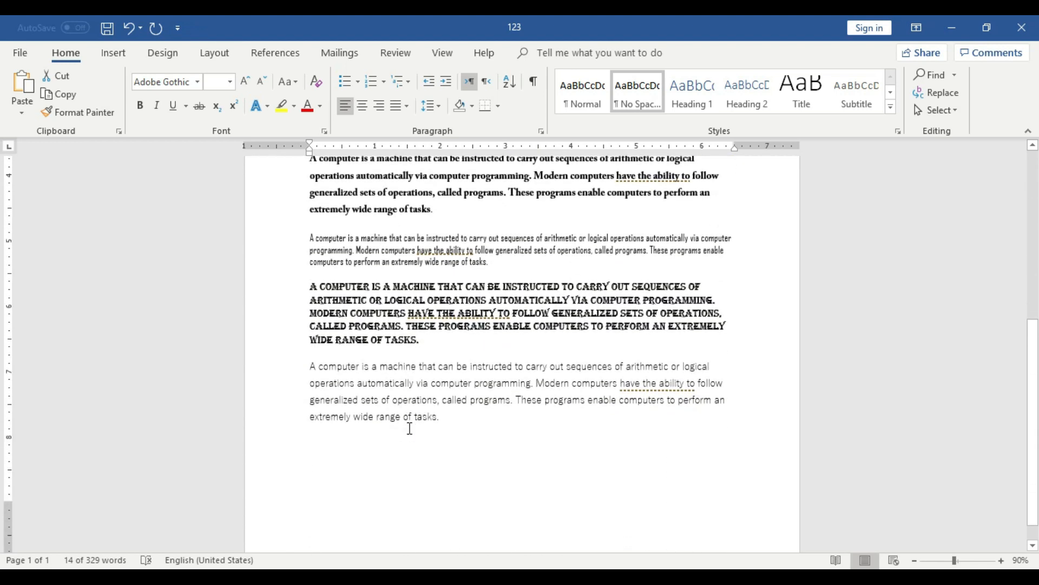
scroll(410, 428, "up", 8)
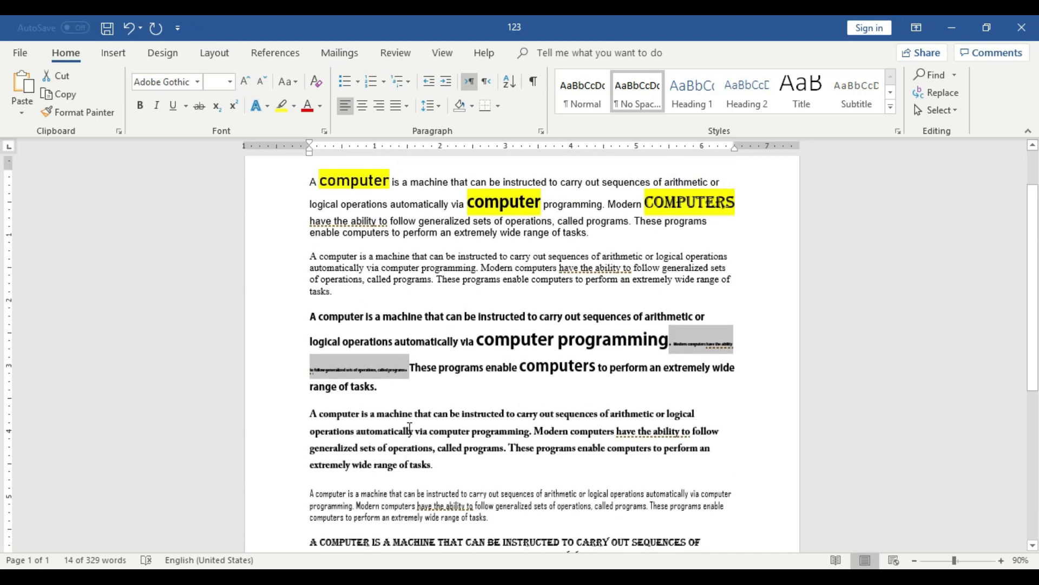
scroll(410, 429, "up", 2)
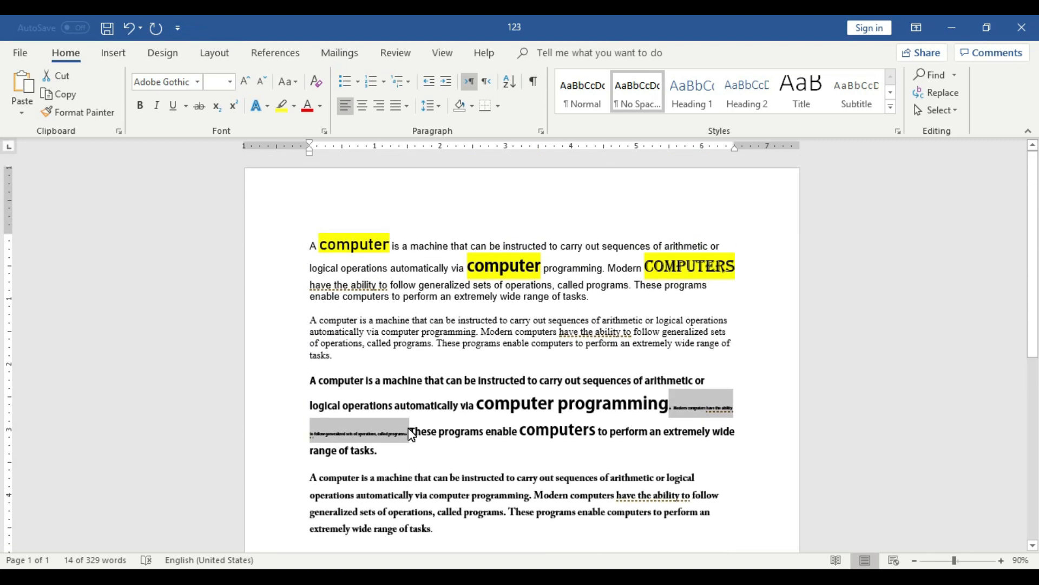
left_click(947, 34)
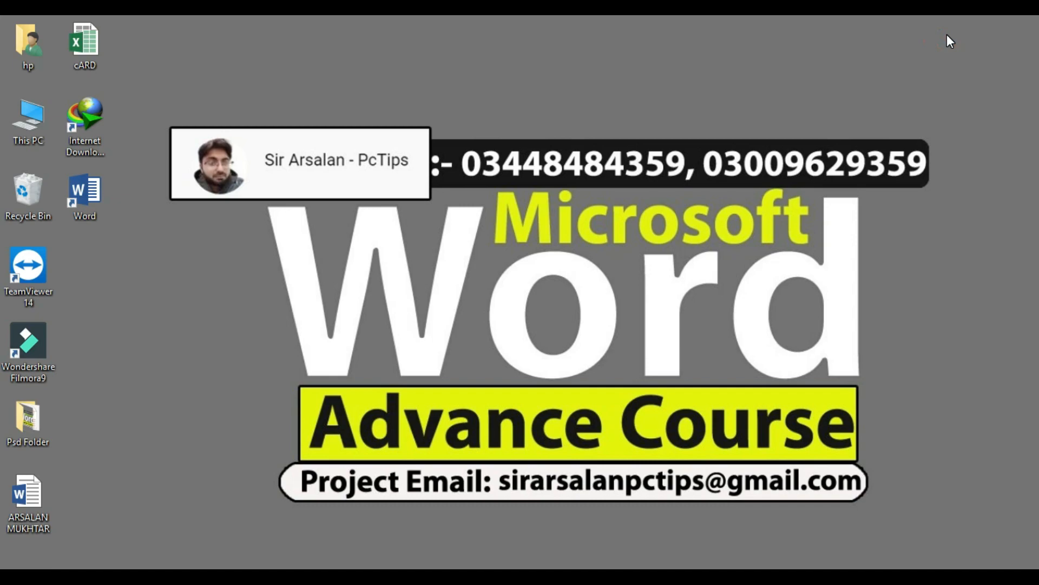